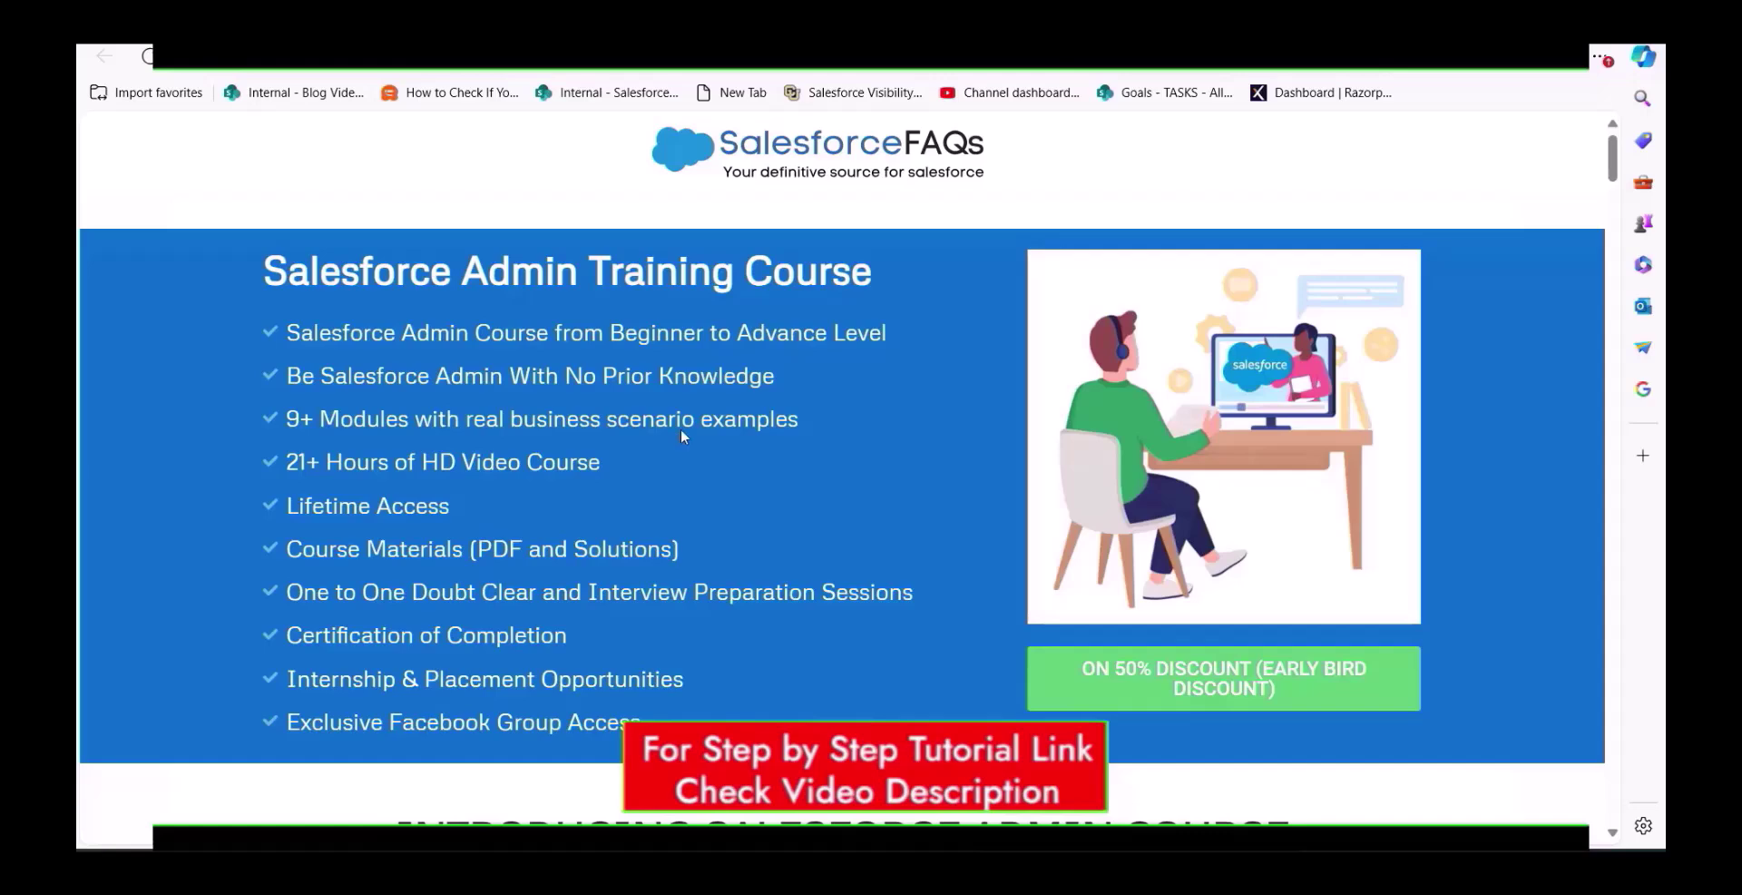
Filter the Setup menu with 'flows' and open the Flows list.
scroll(720, 454, "down", 2)
scroll(722, 456, "up", 1)
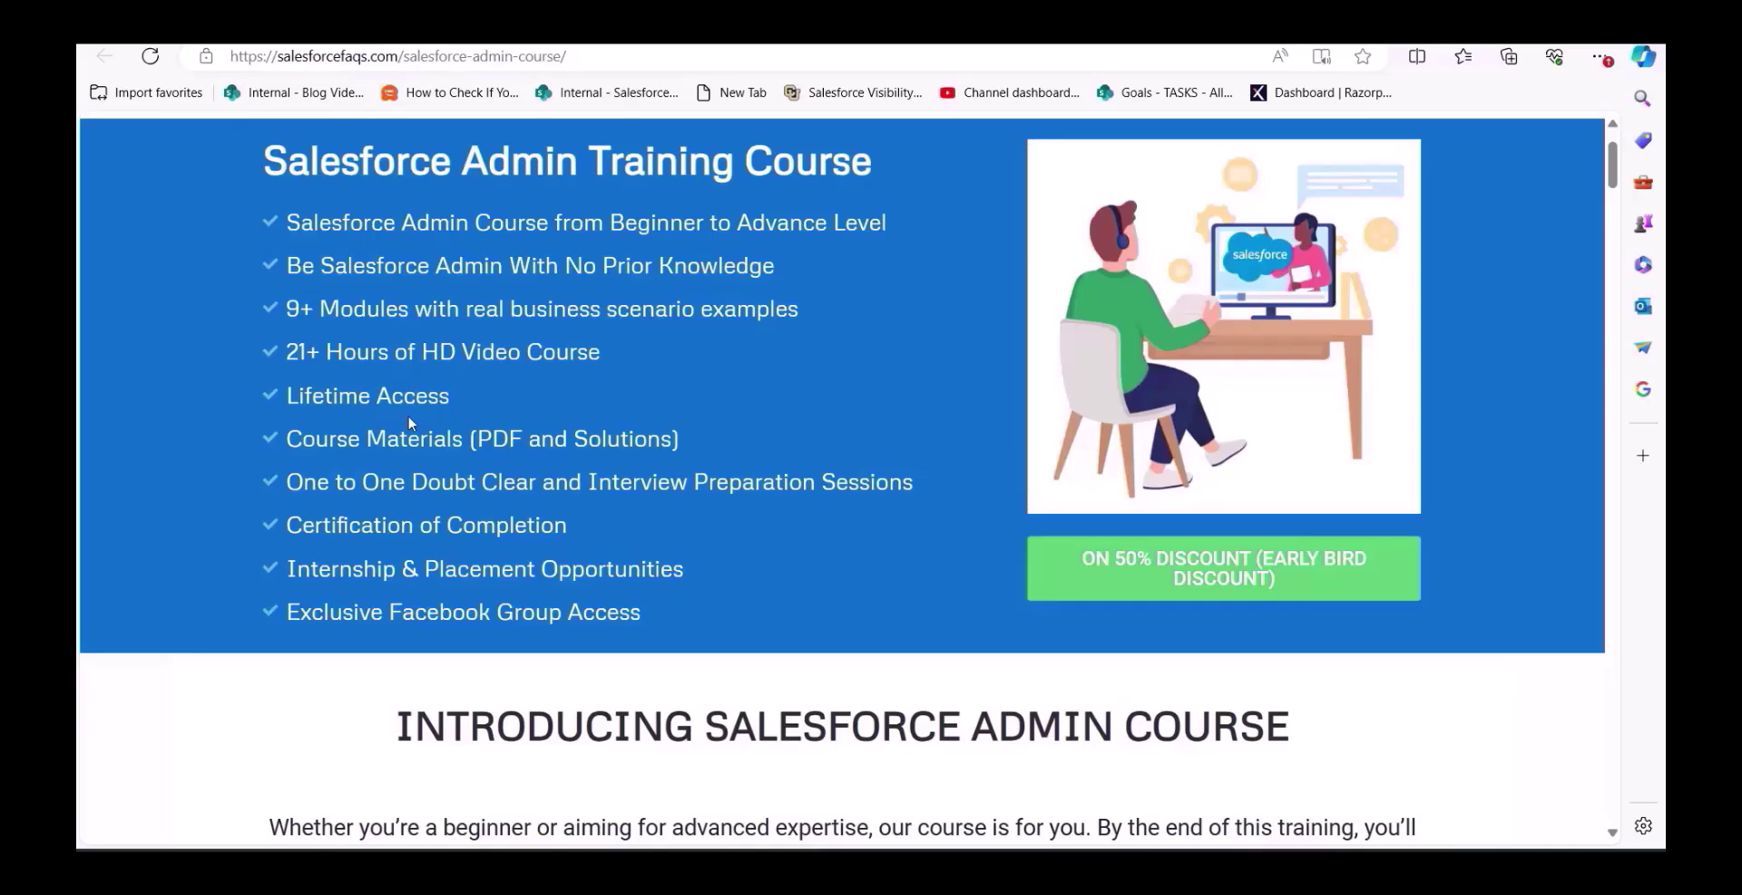
scroll(410, 422, "down", 15)
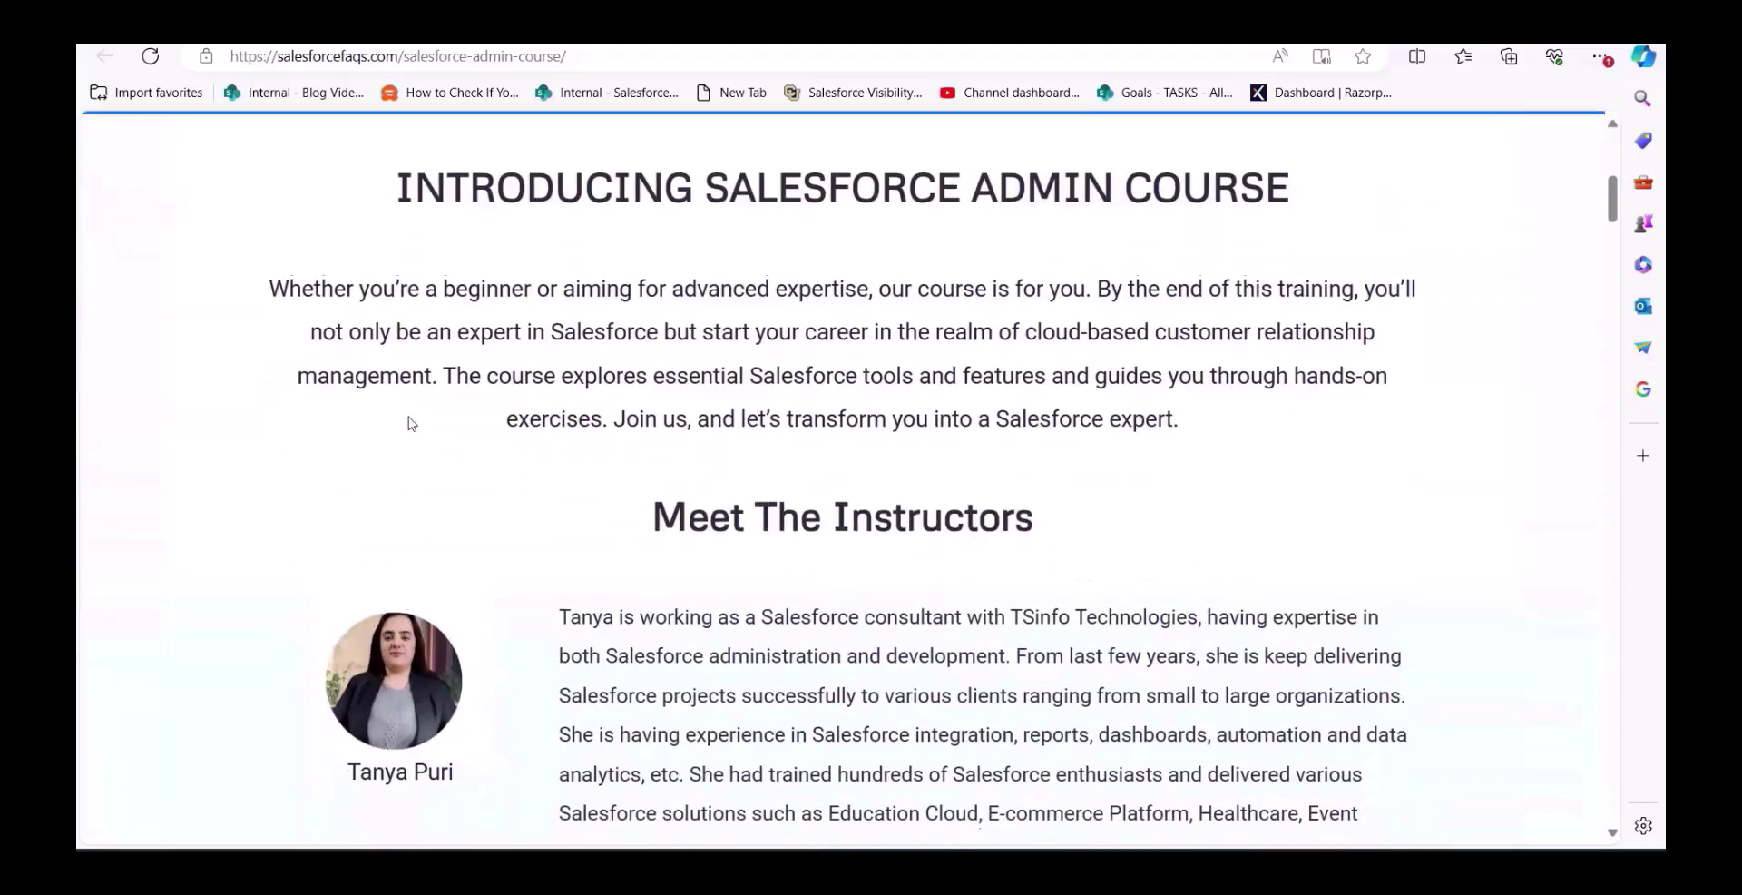
scroll(410, 423, "down", 2)
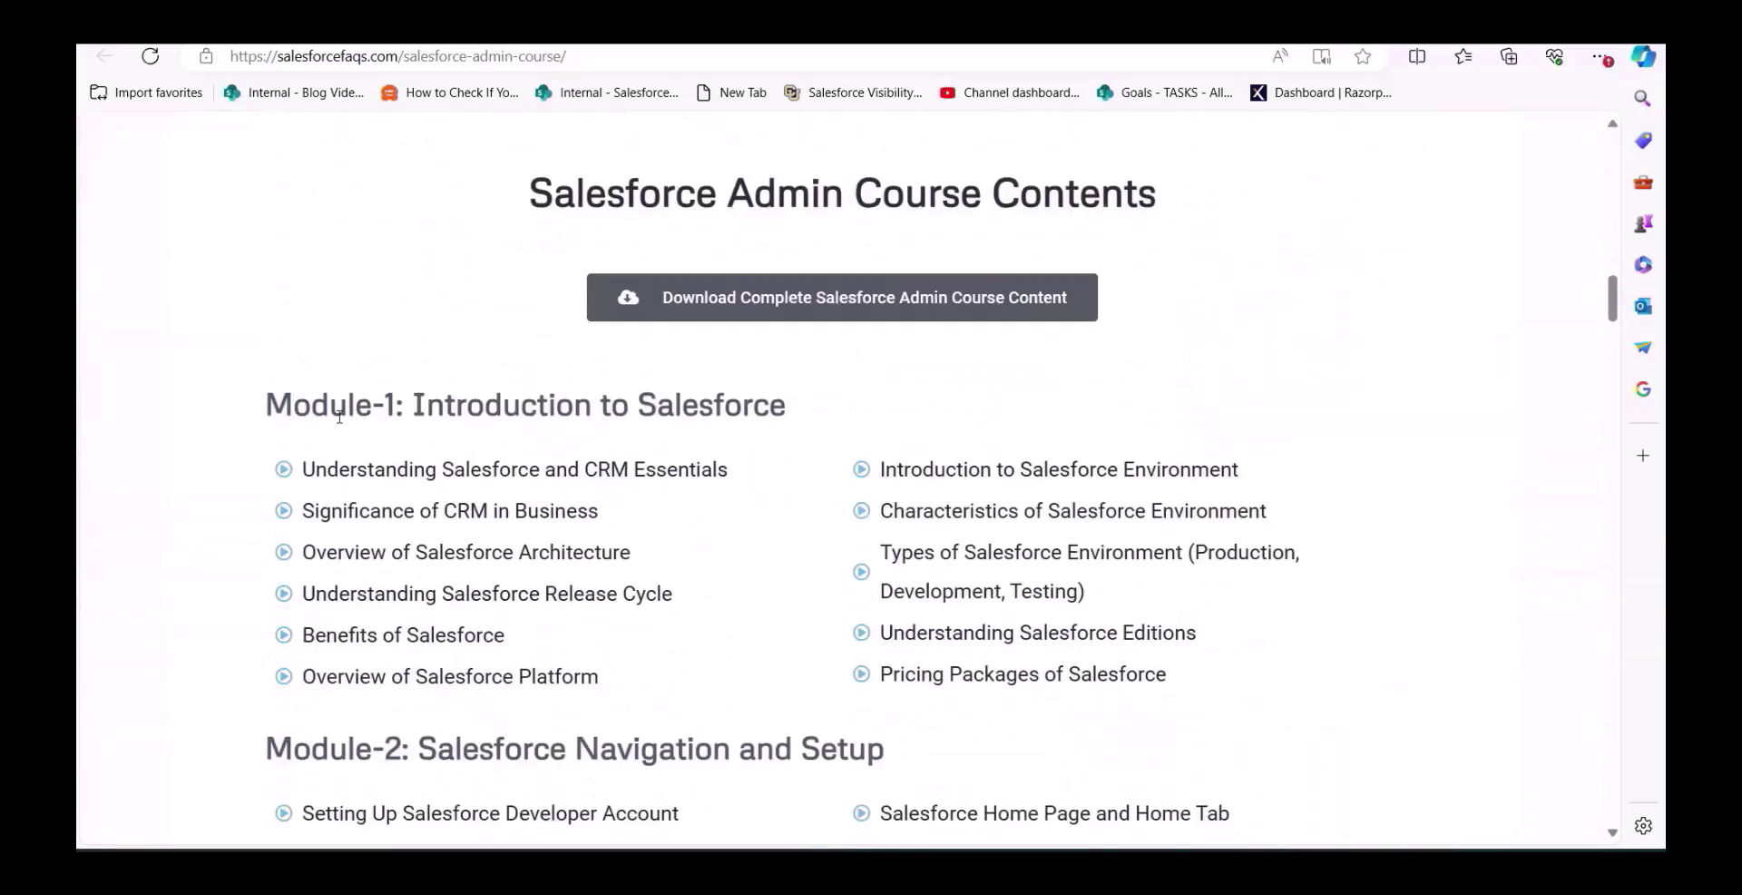
scroll(385, 495, "down", 2)
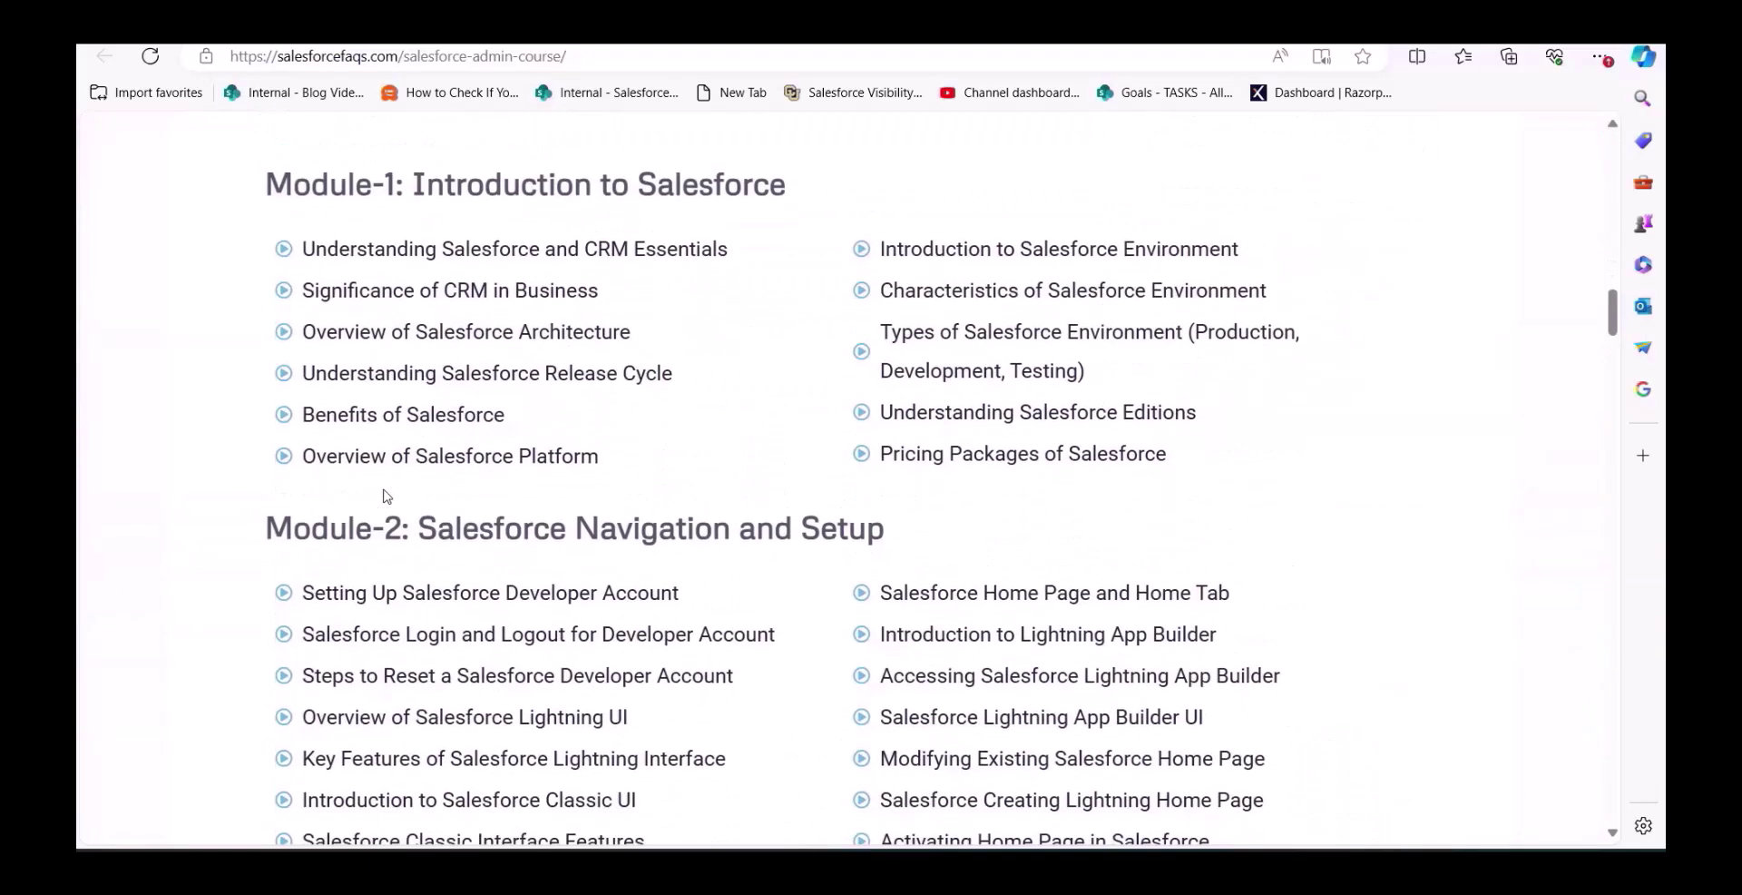
scroll(384, 495, "down", 20)
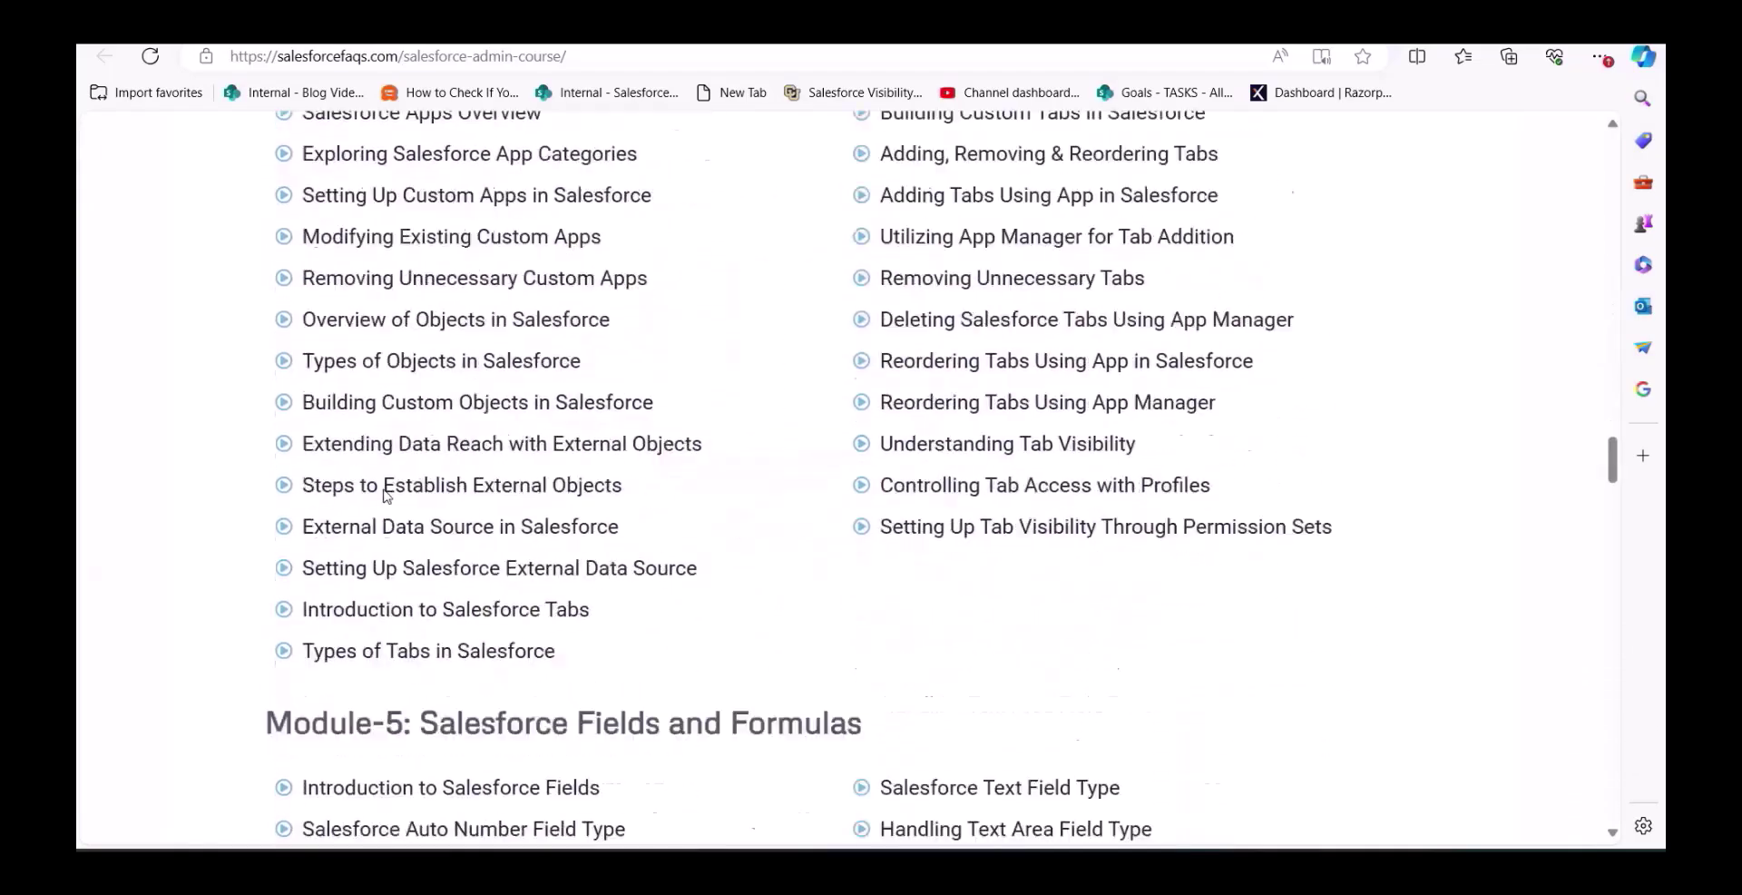
scroll(385, 495, "down", 20)
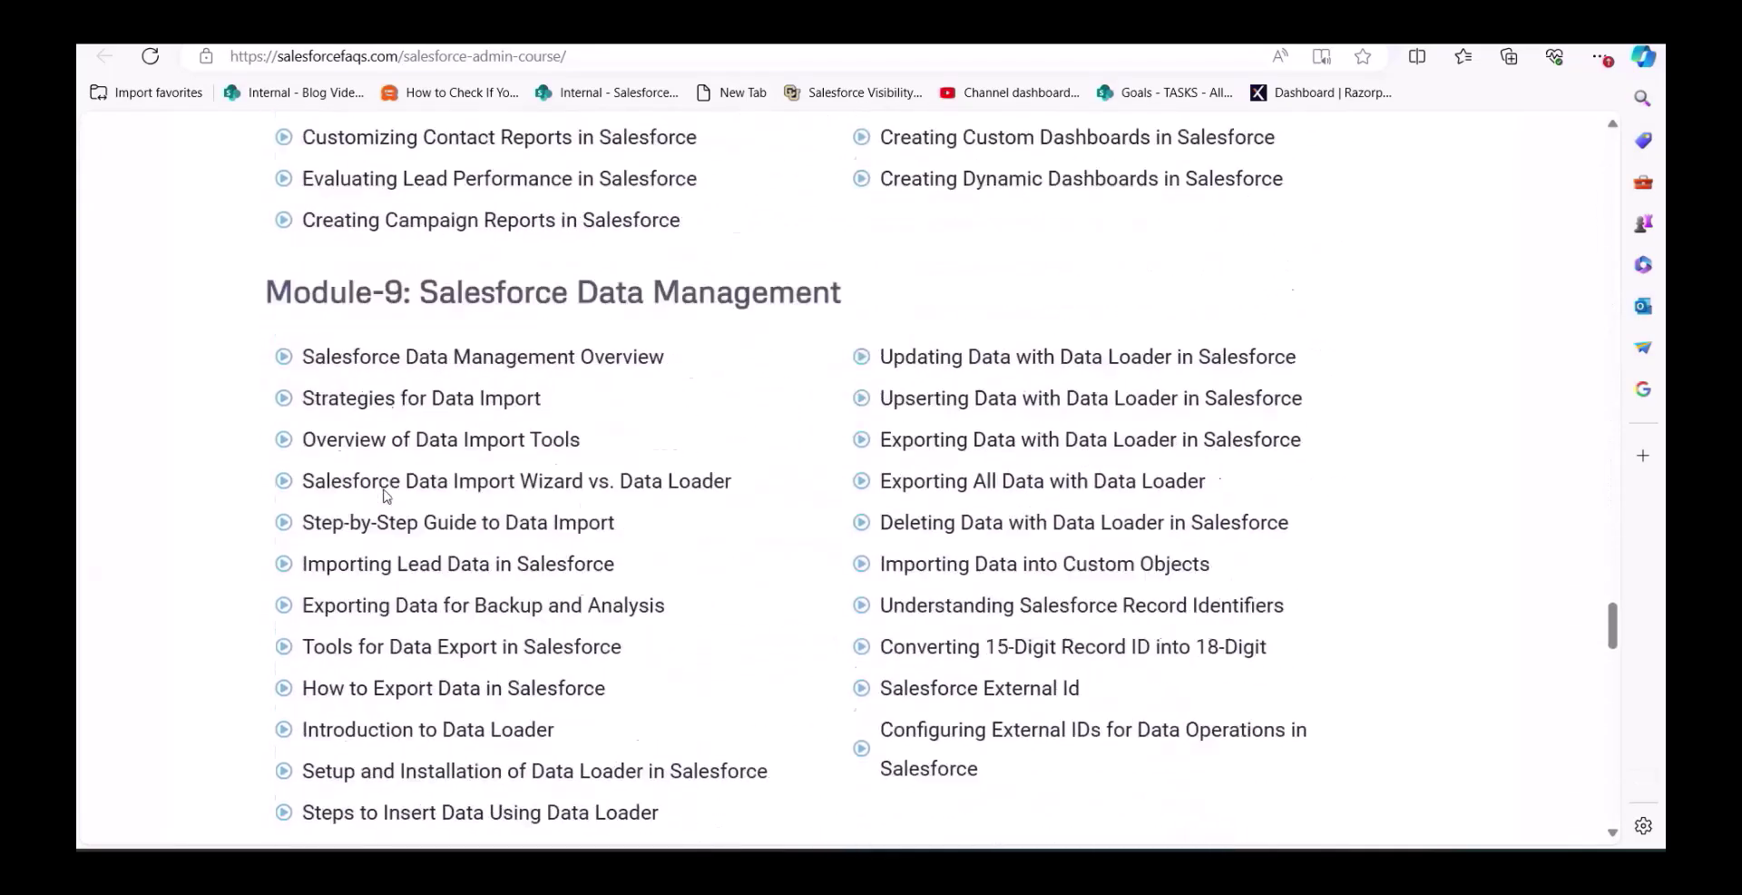
scroll(384, 496, "down", 4)
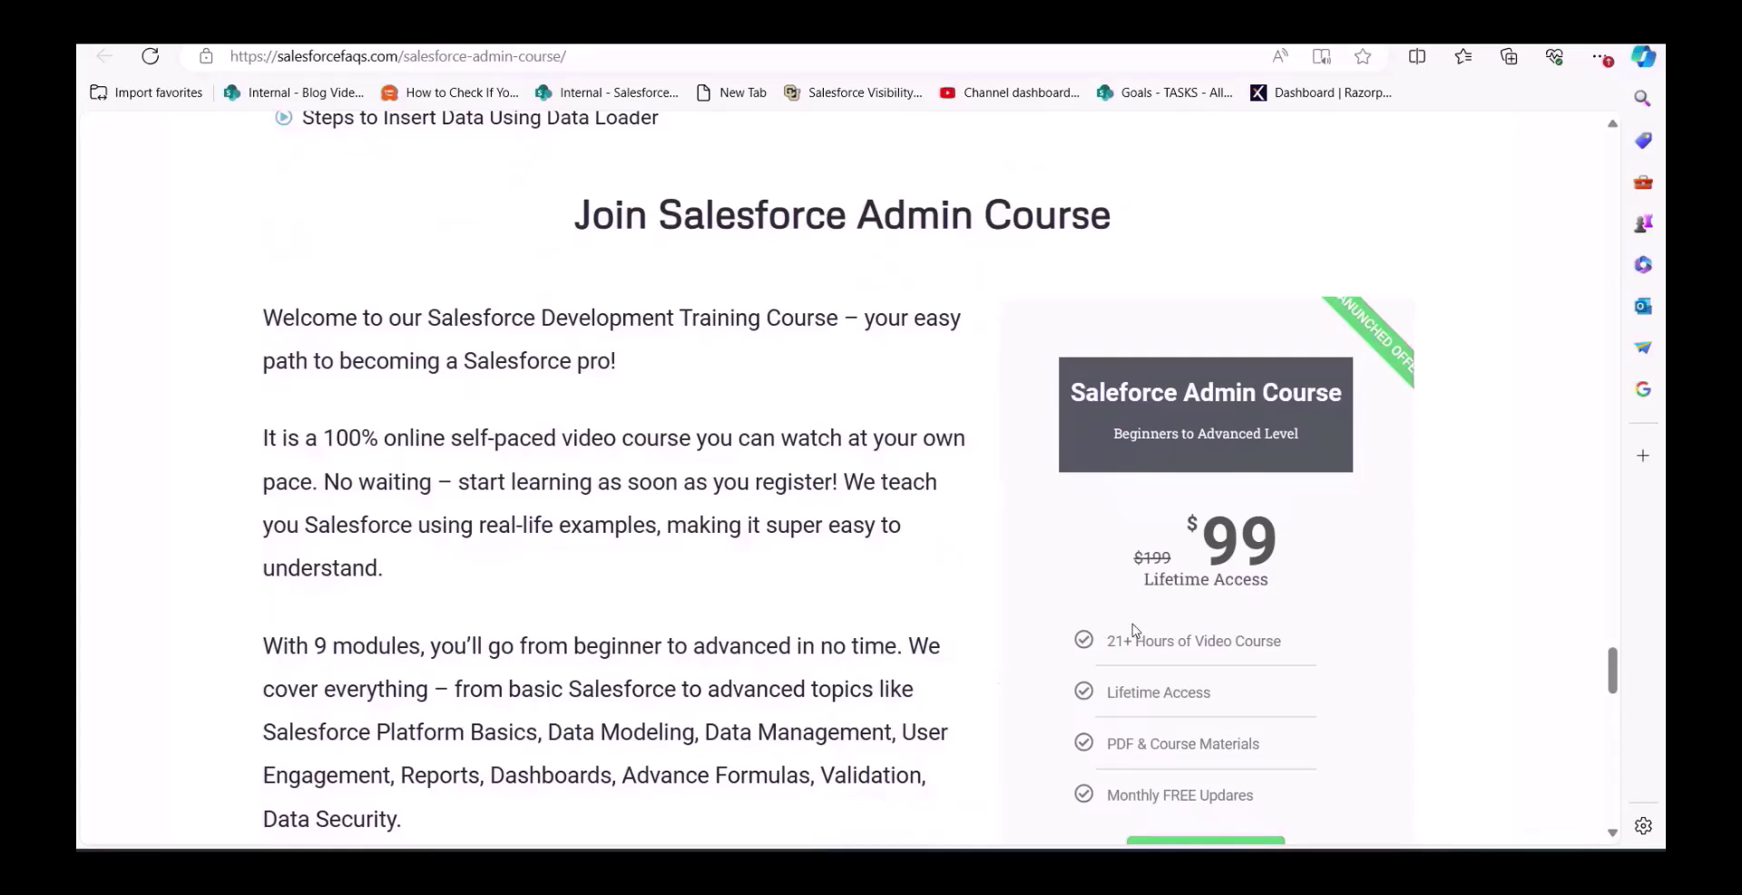
scroll(1133, 629, "up", 1)
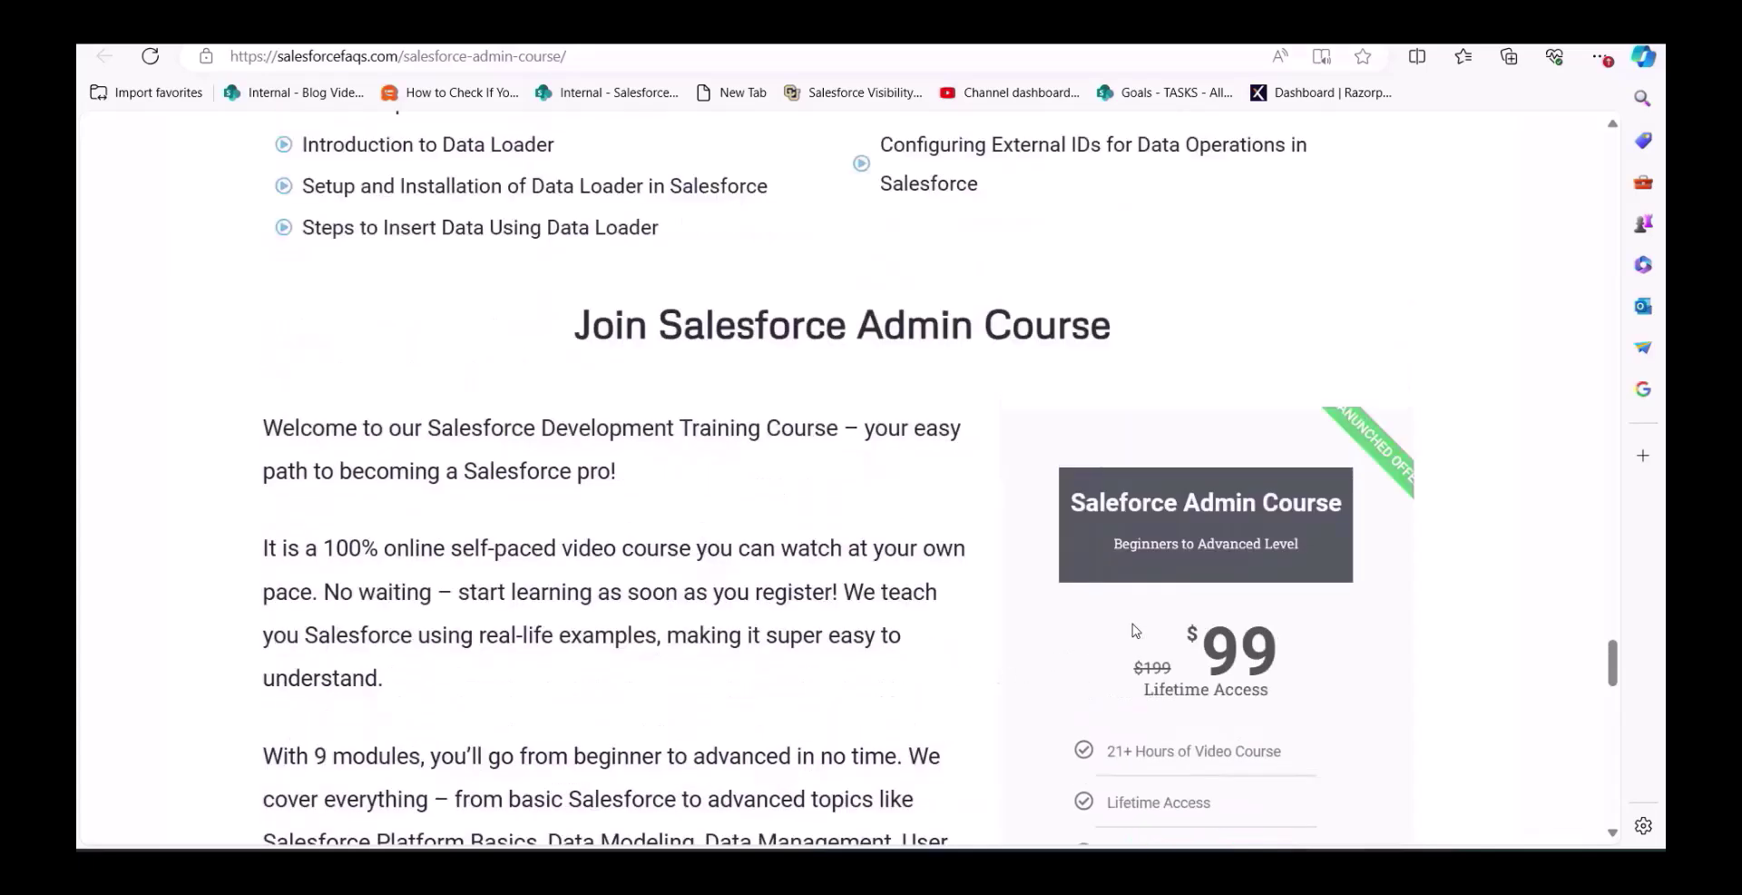
scroll(1133, 630, "down", 1)
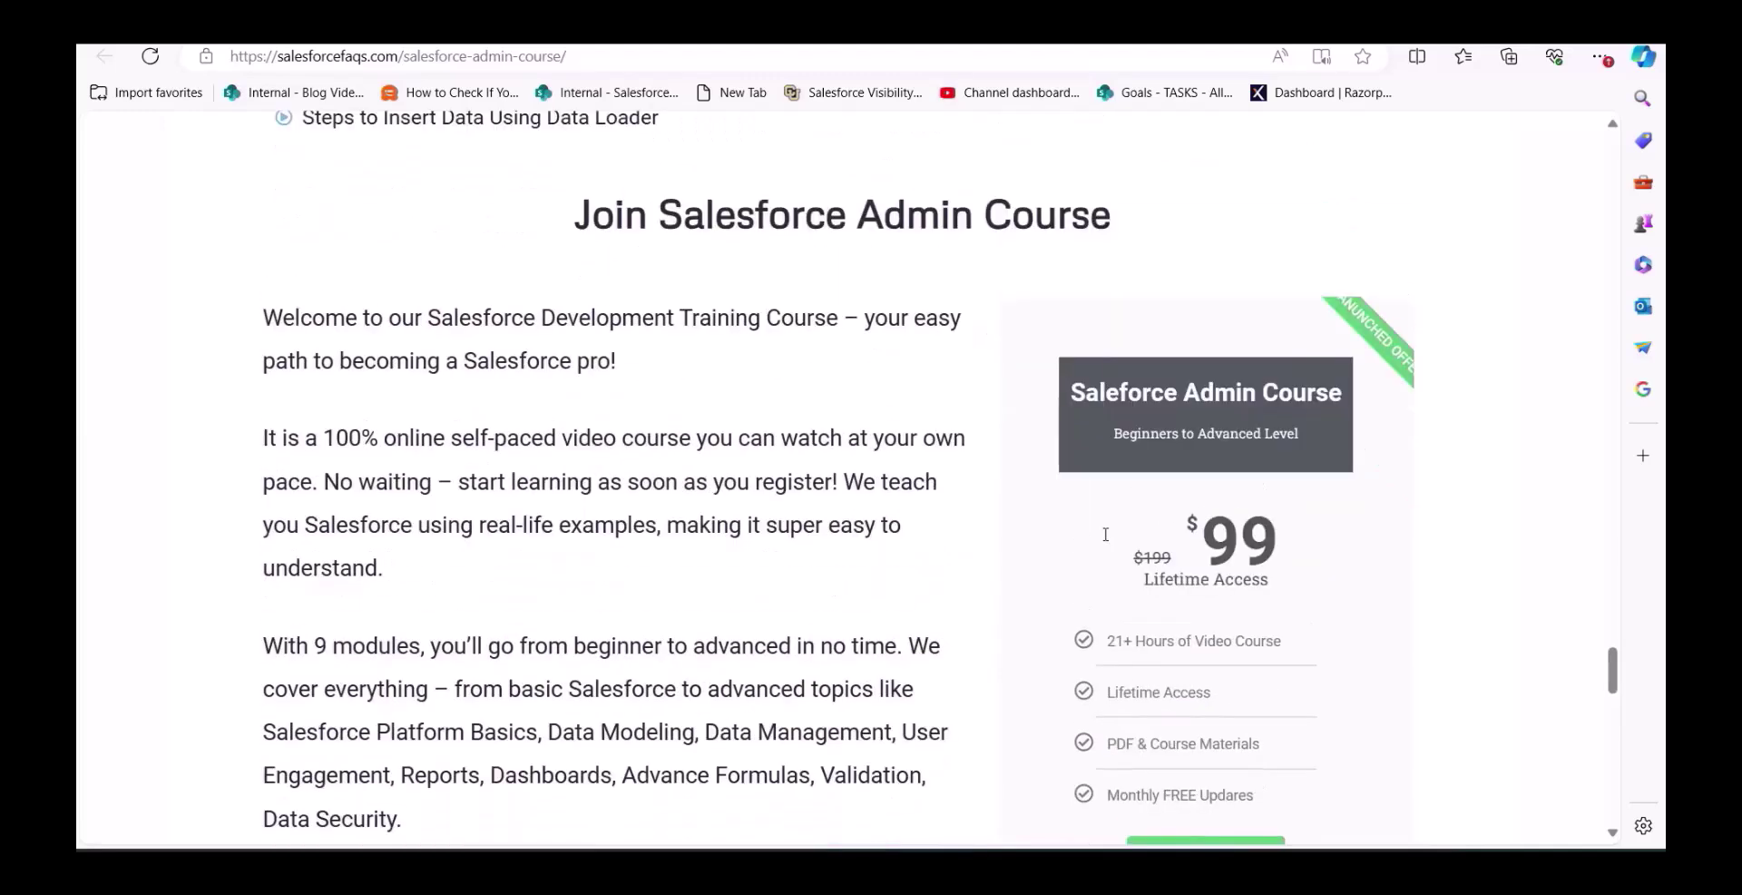
scroll(1105, 534, "up", 2)
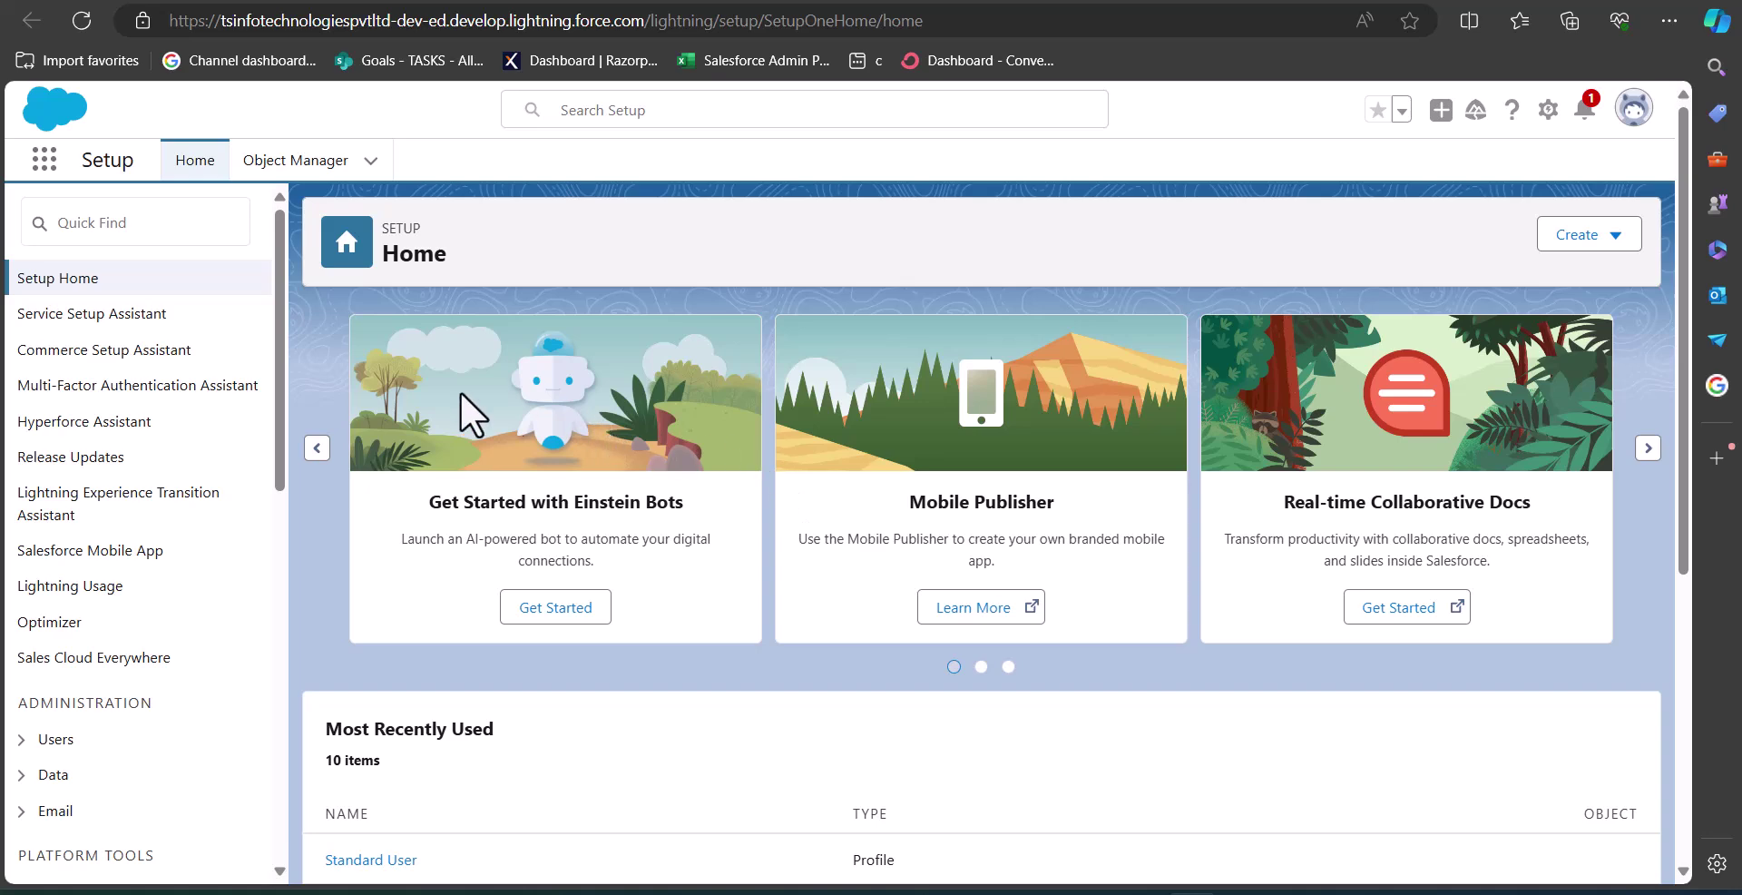
left_click(126, 226)
type("flows")
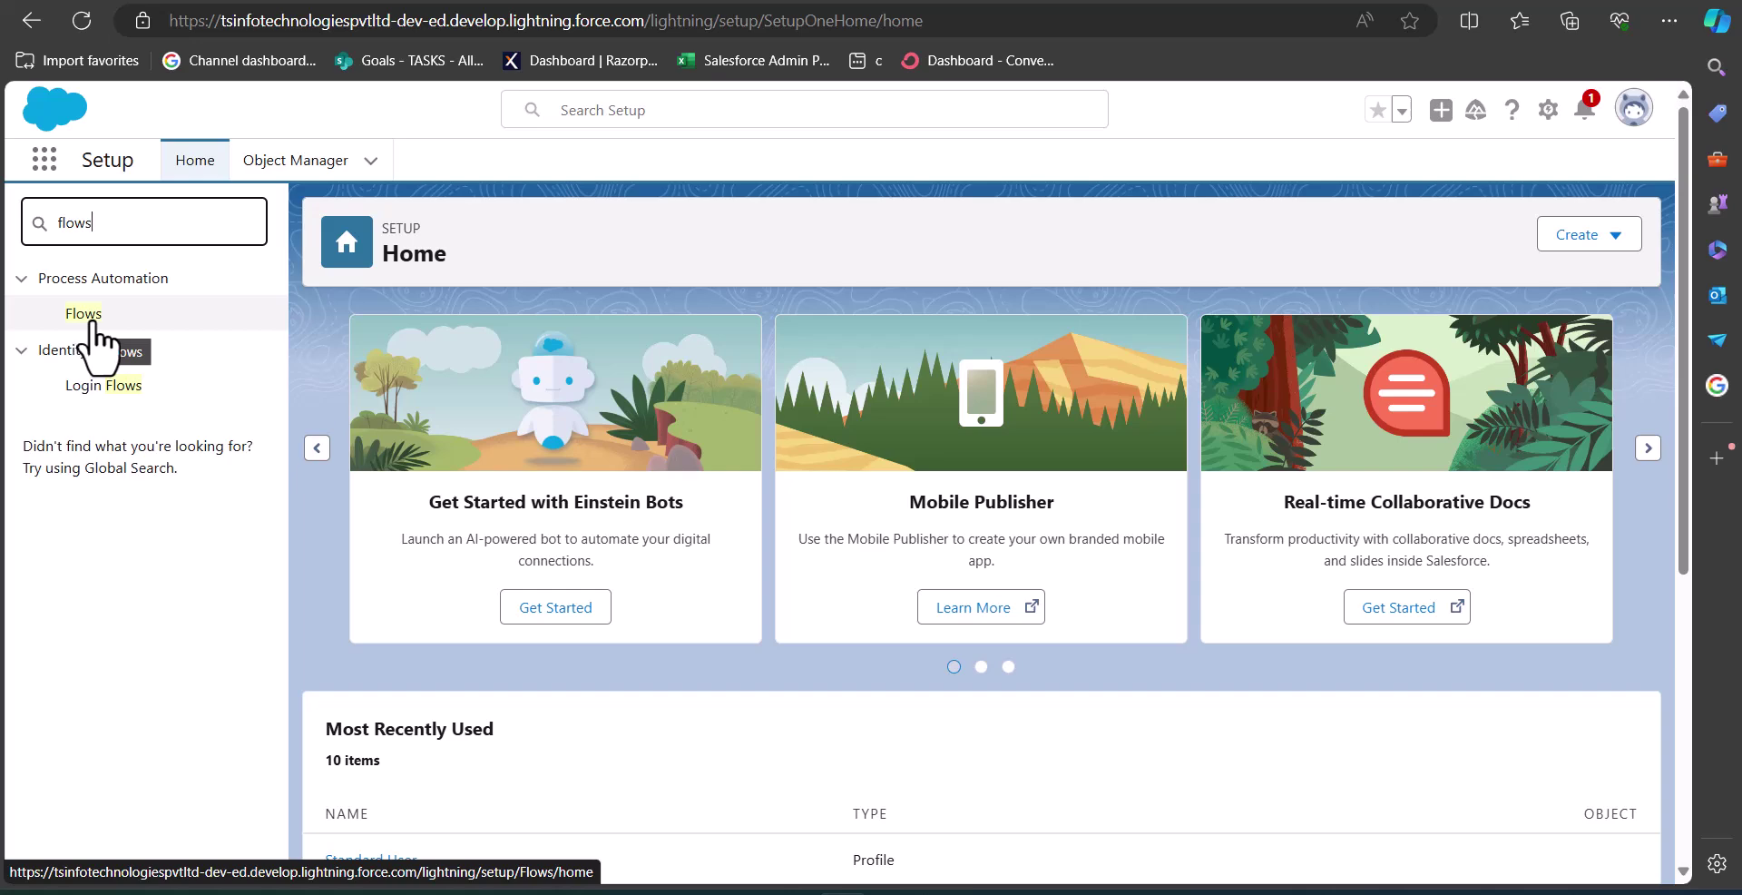
left_click(94, 325)
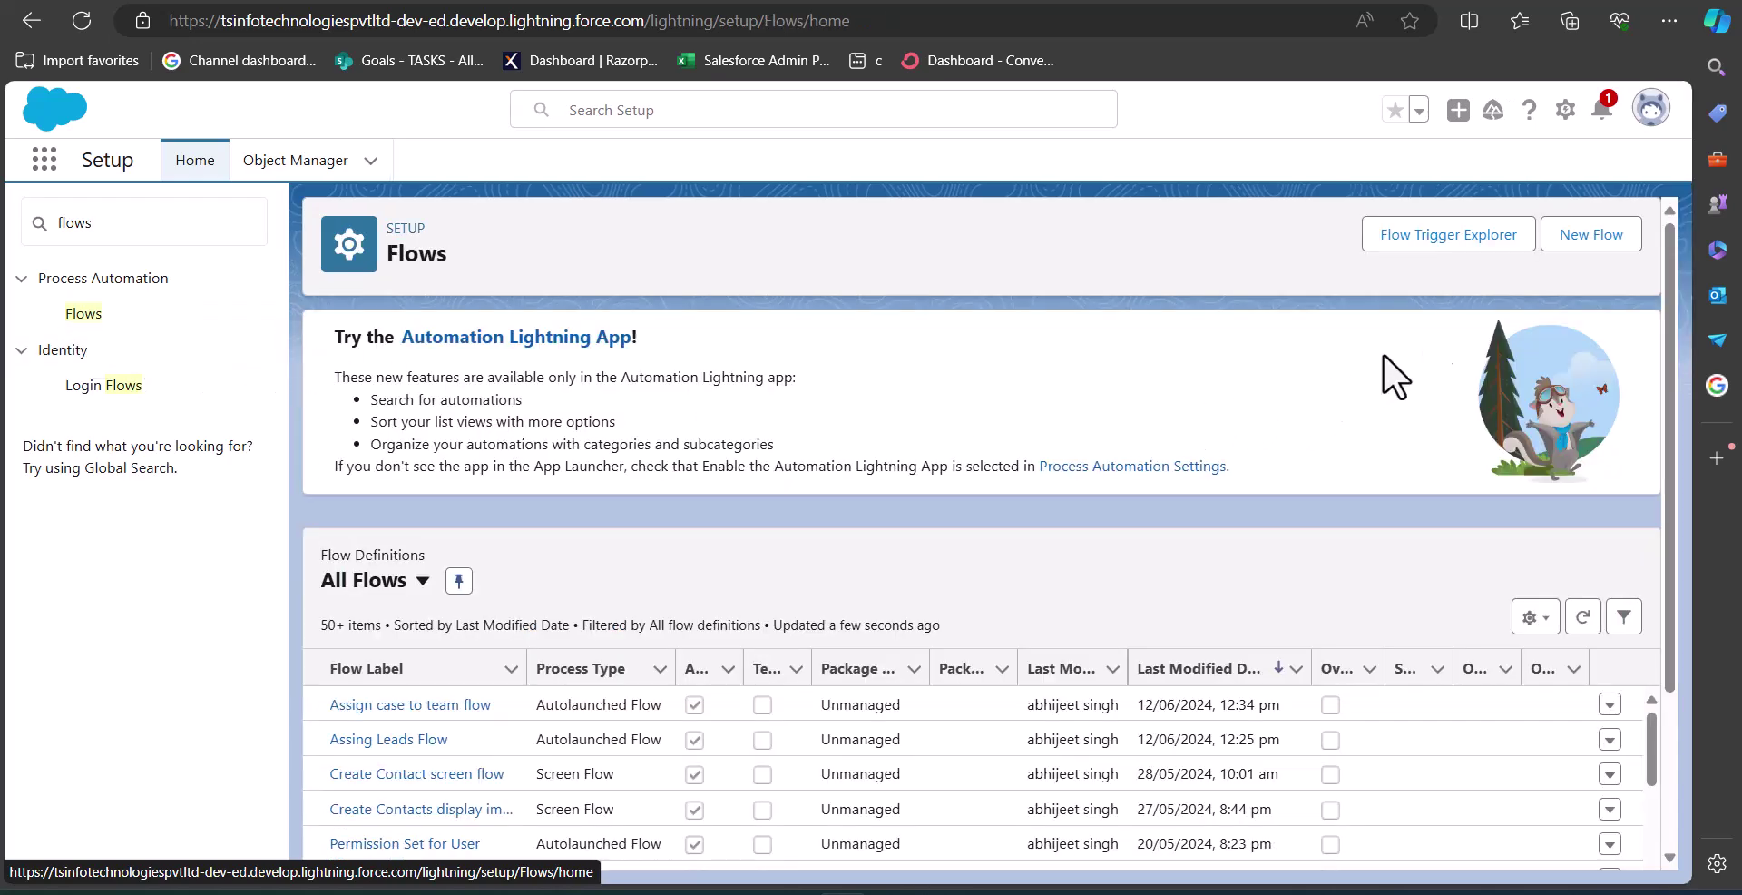
Create a new Screen Flow from scratch.
left_click(1591, 236)
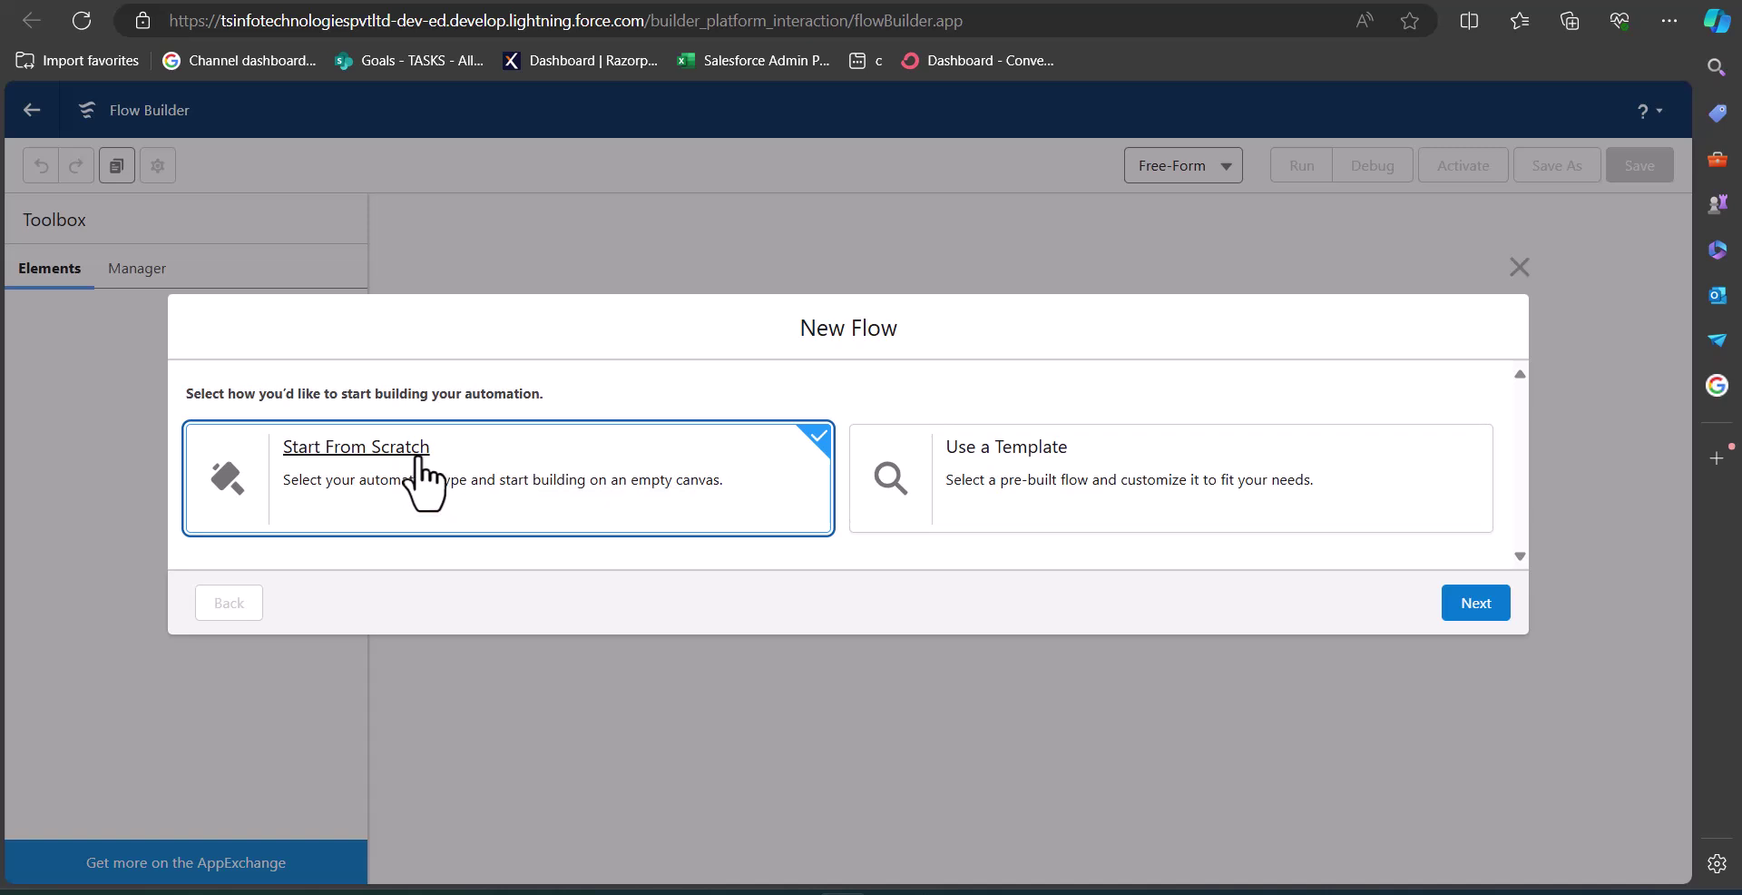
left_click(1480, 602)
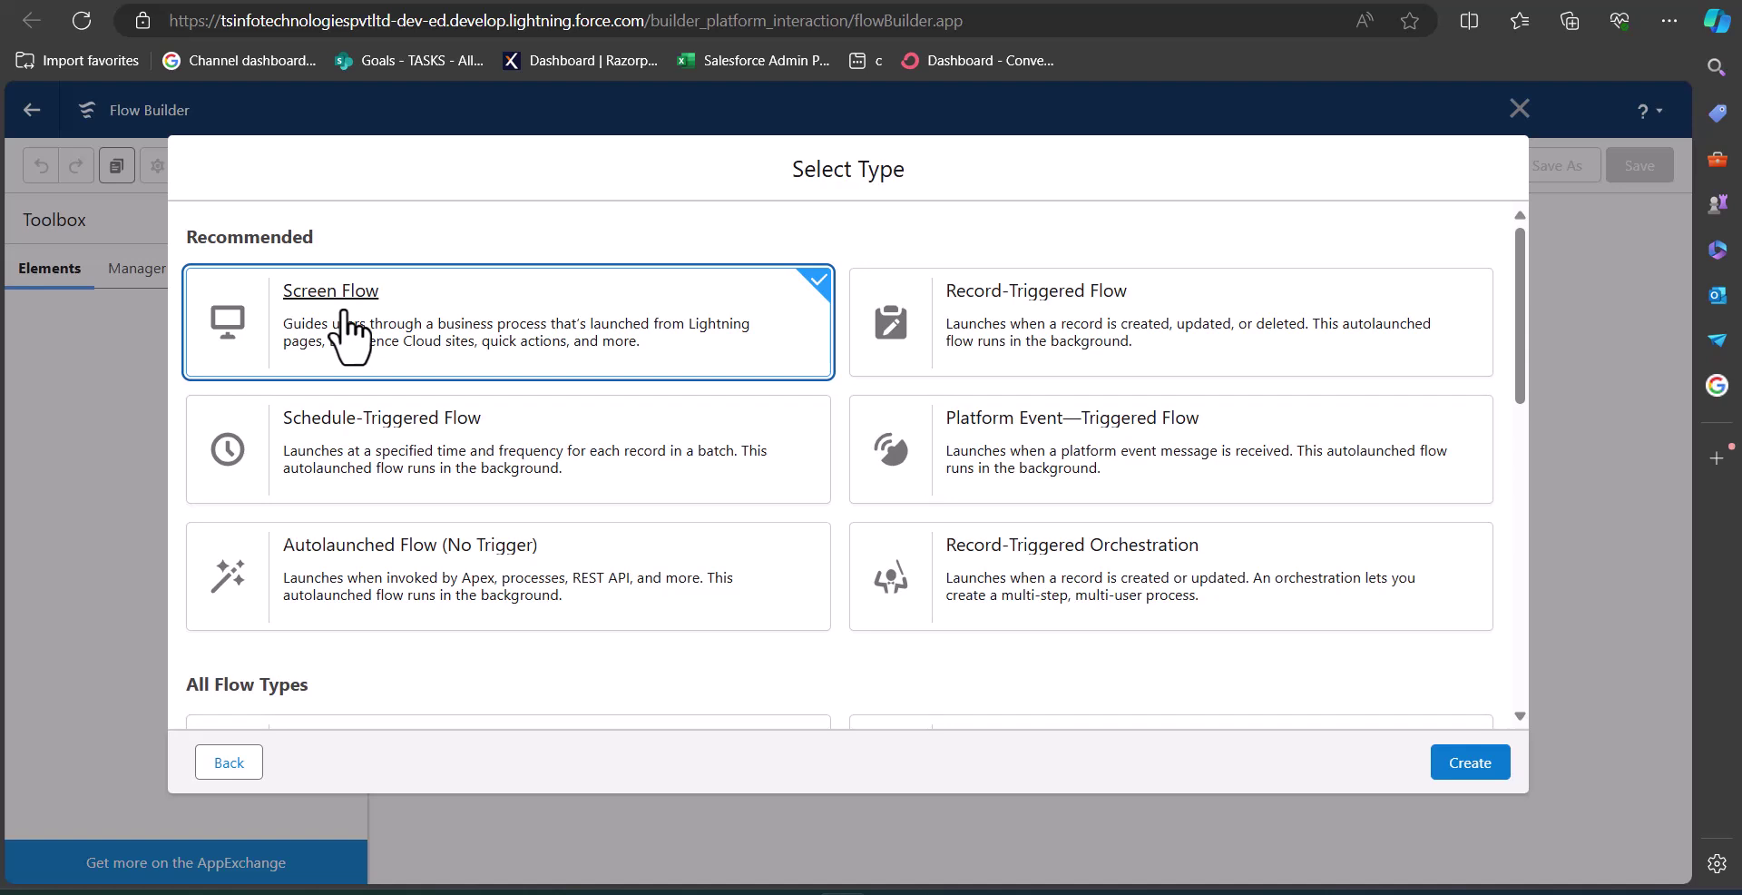
left_click(1480, 762)
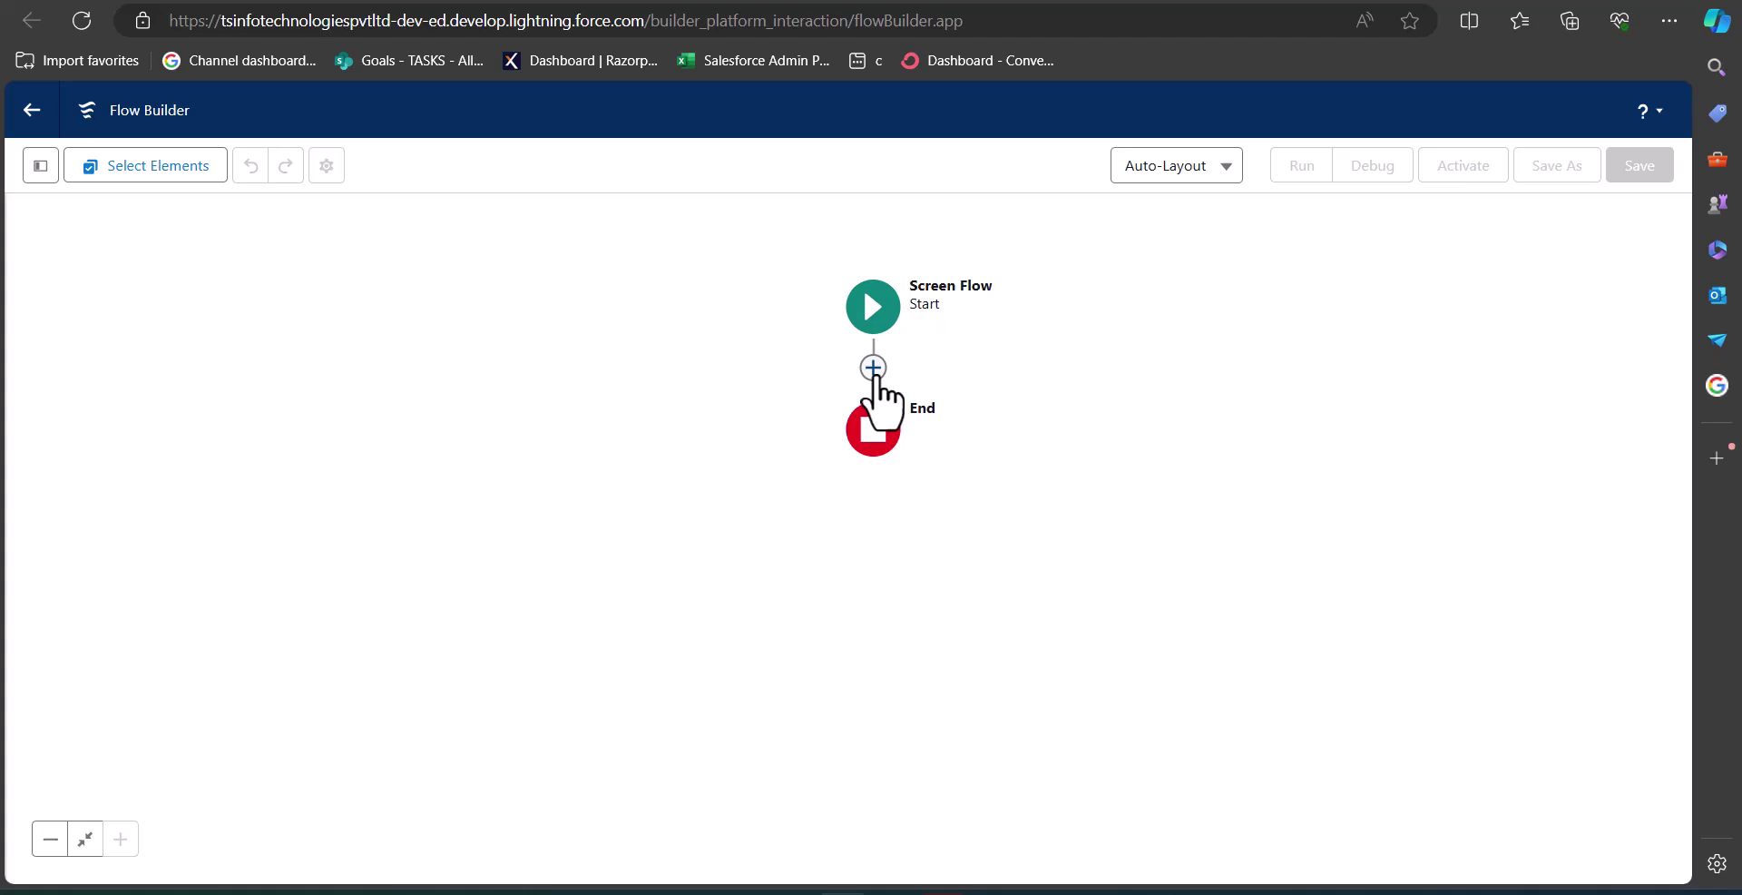
Insert a Screen element between Start and End labelled 'Account details', API name Account_details.
left_click(873, 368)
left_click(805, 544)
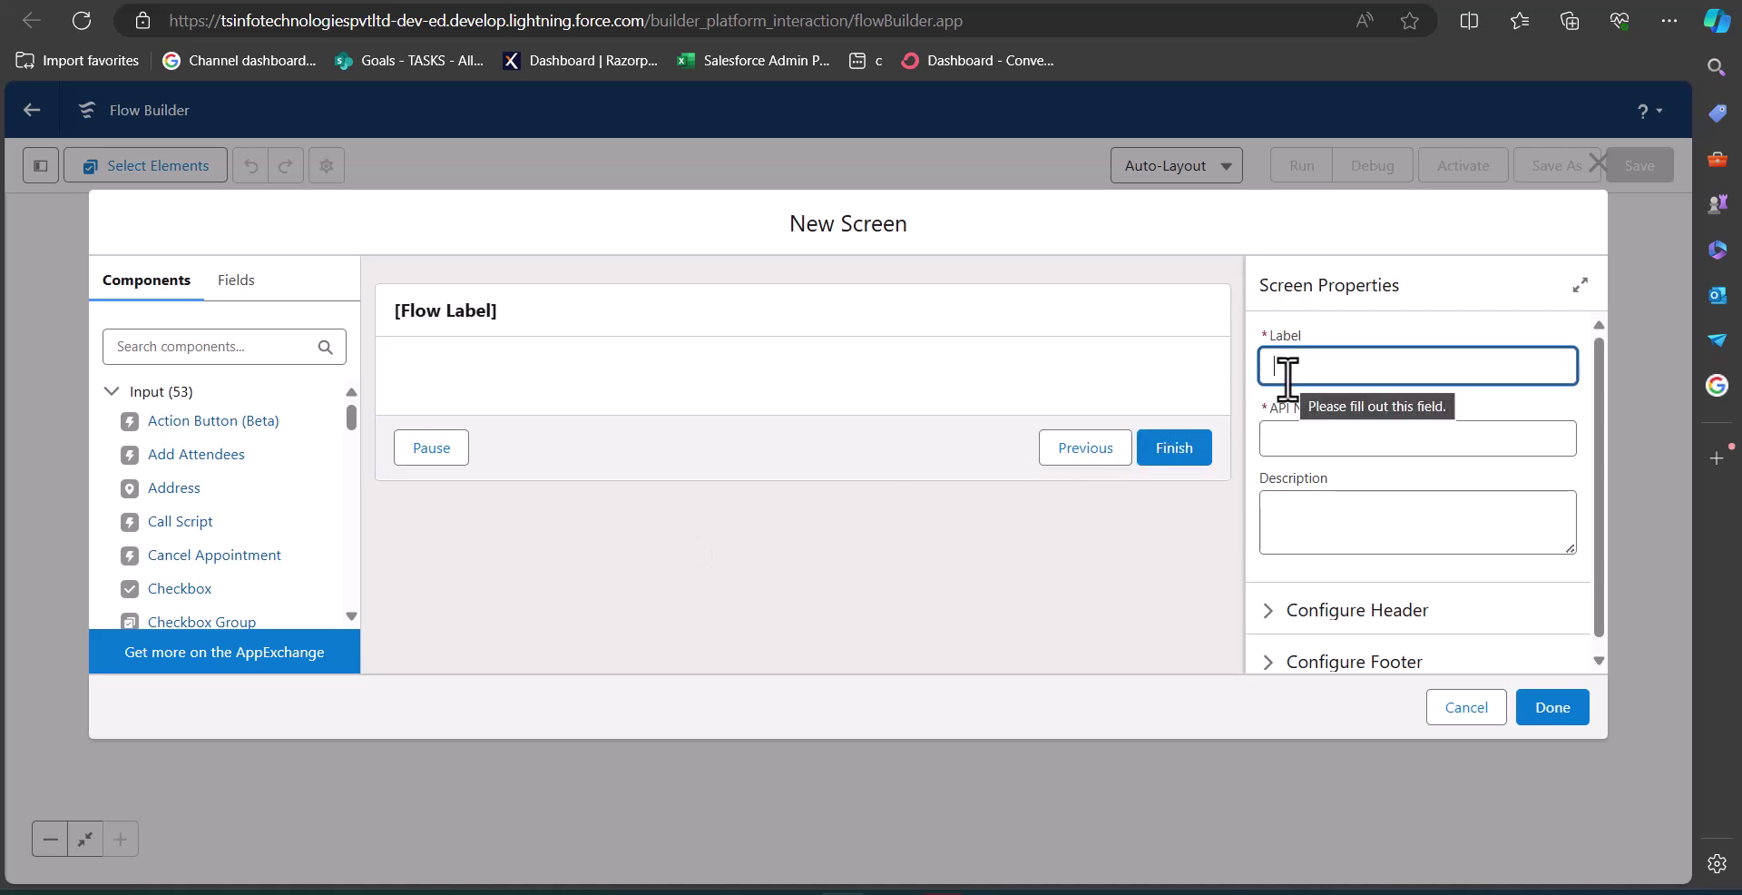
type("Account details")
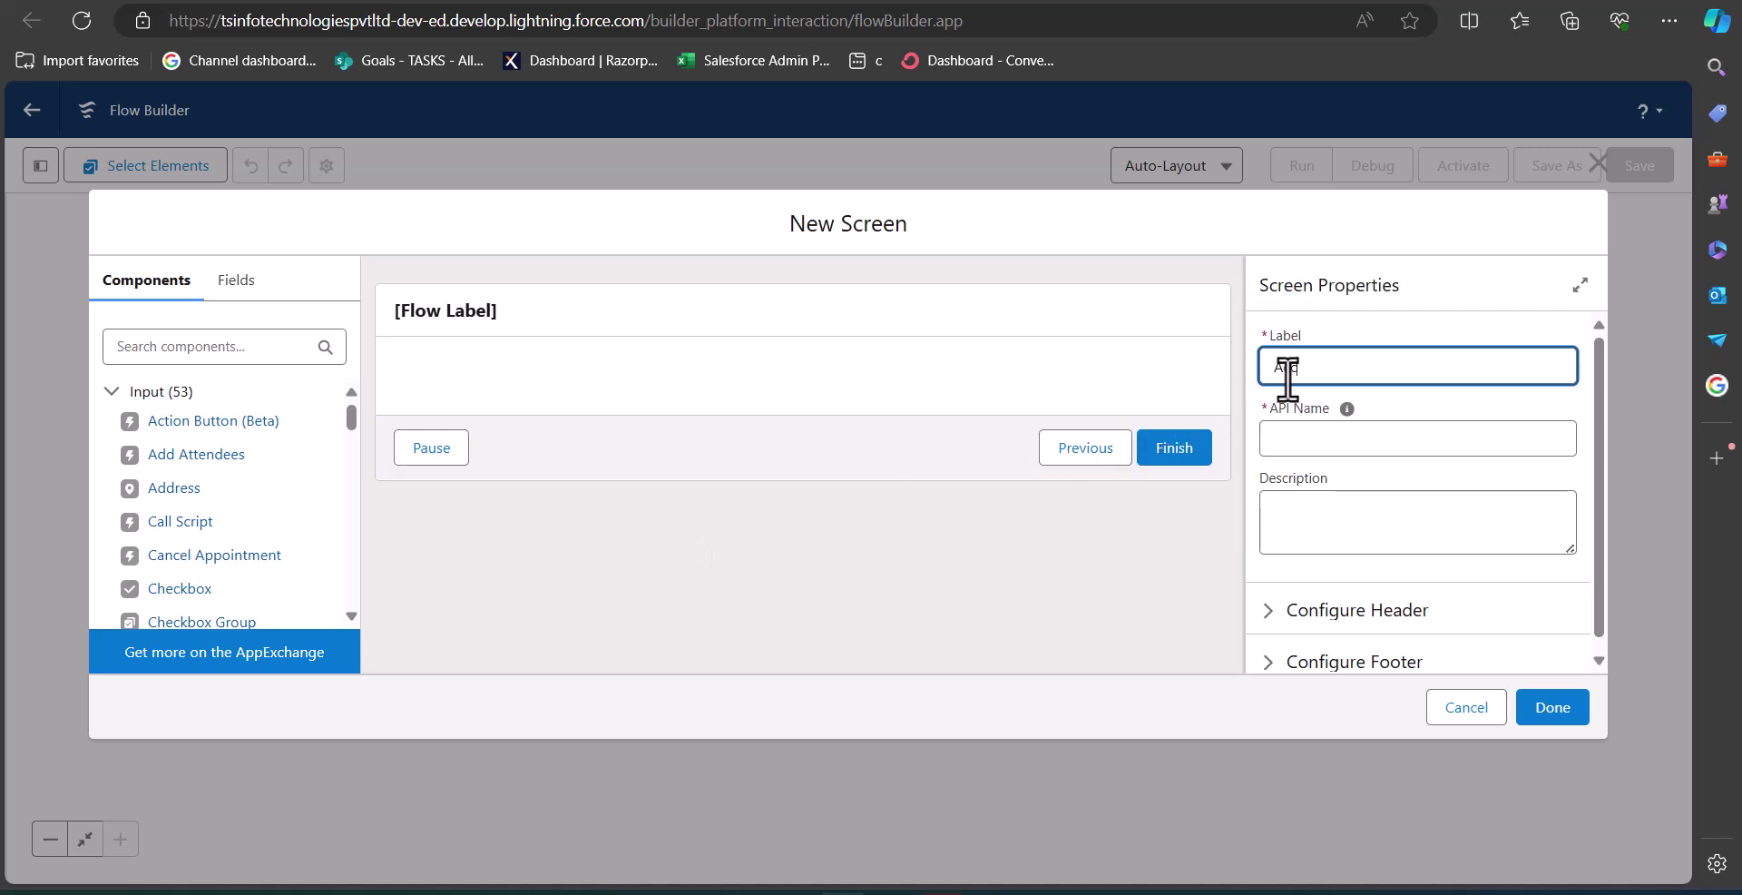
left_click(1359, 439)
left_click(1043, 559)
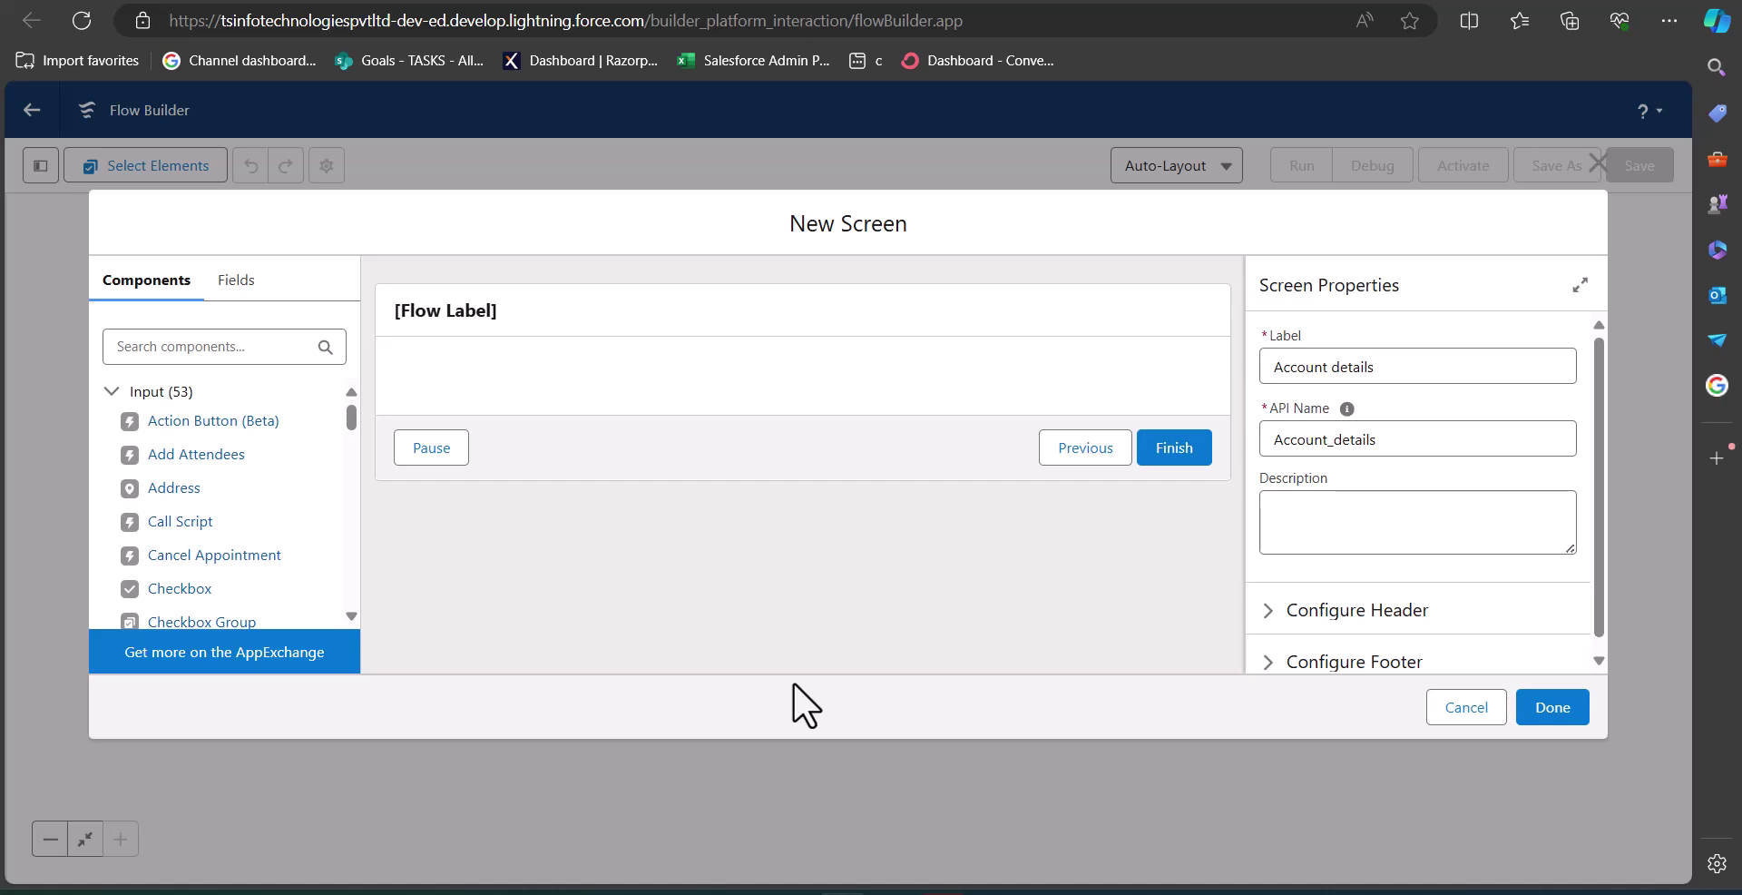
Drop a four-column Section onto the screen and place a Text component in column one.
scroll(198, 541, "down", 5)
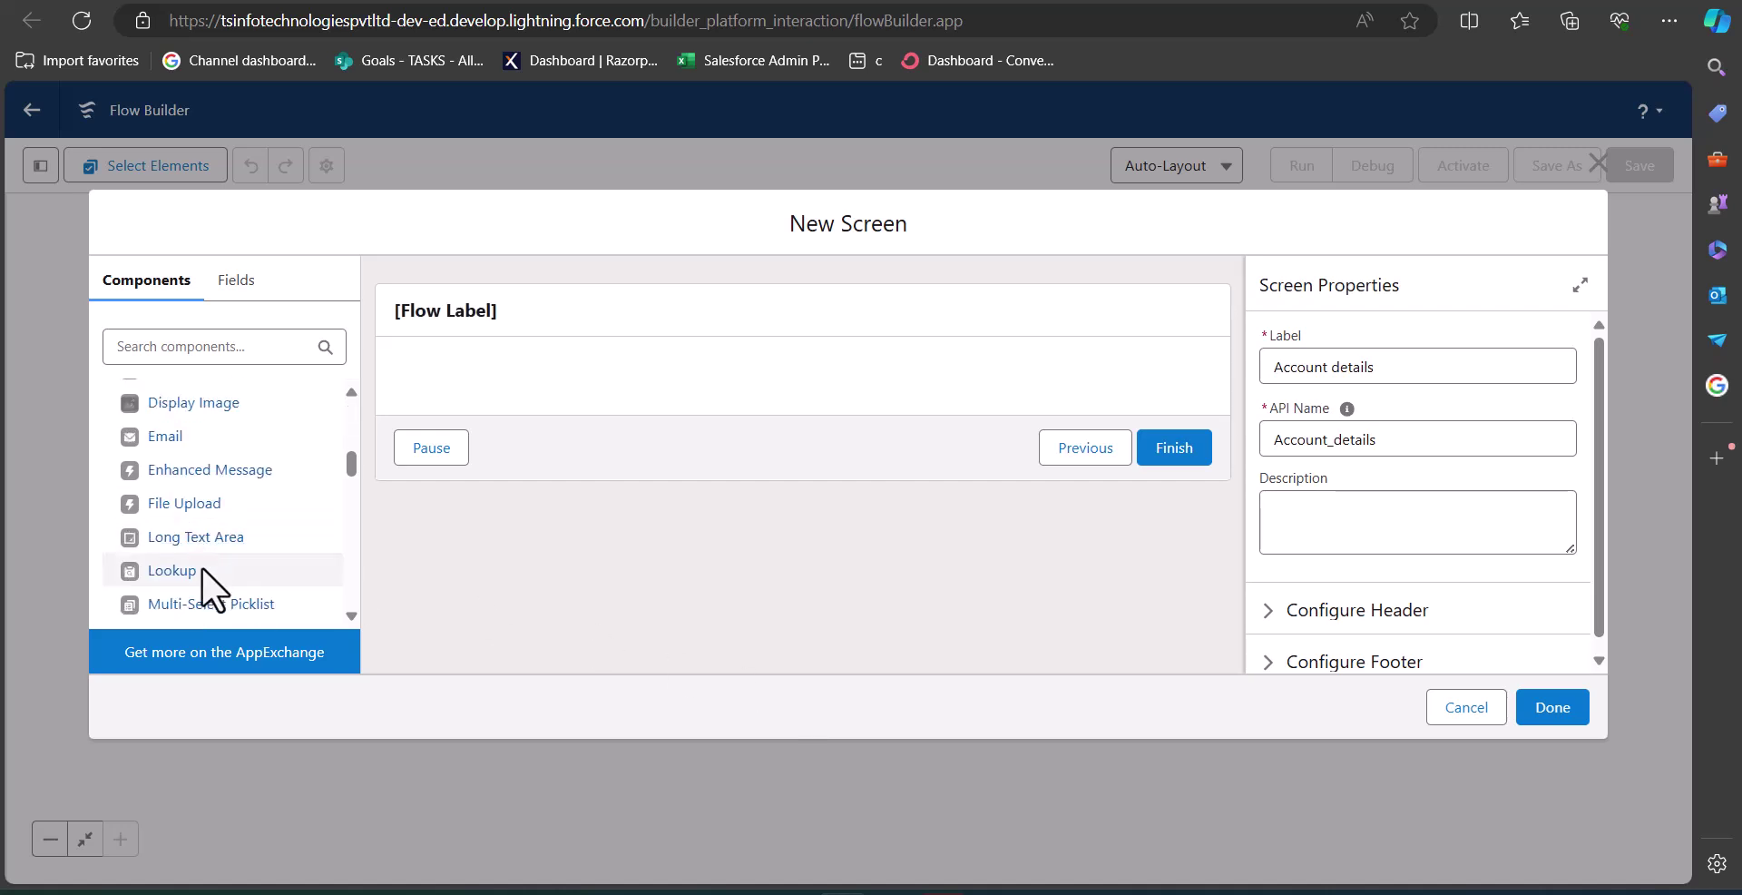
scroll(201, 566, "down", 3)
scroll(202, 581, "down", 14)
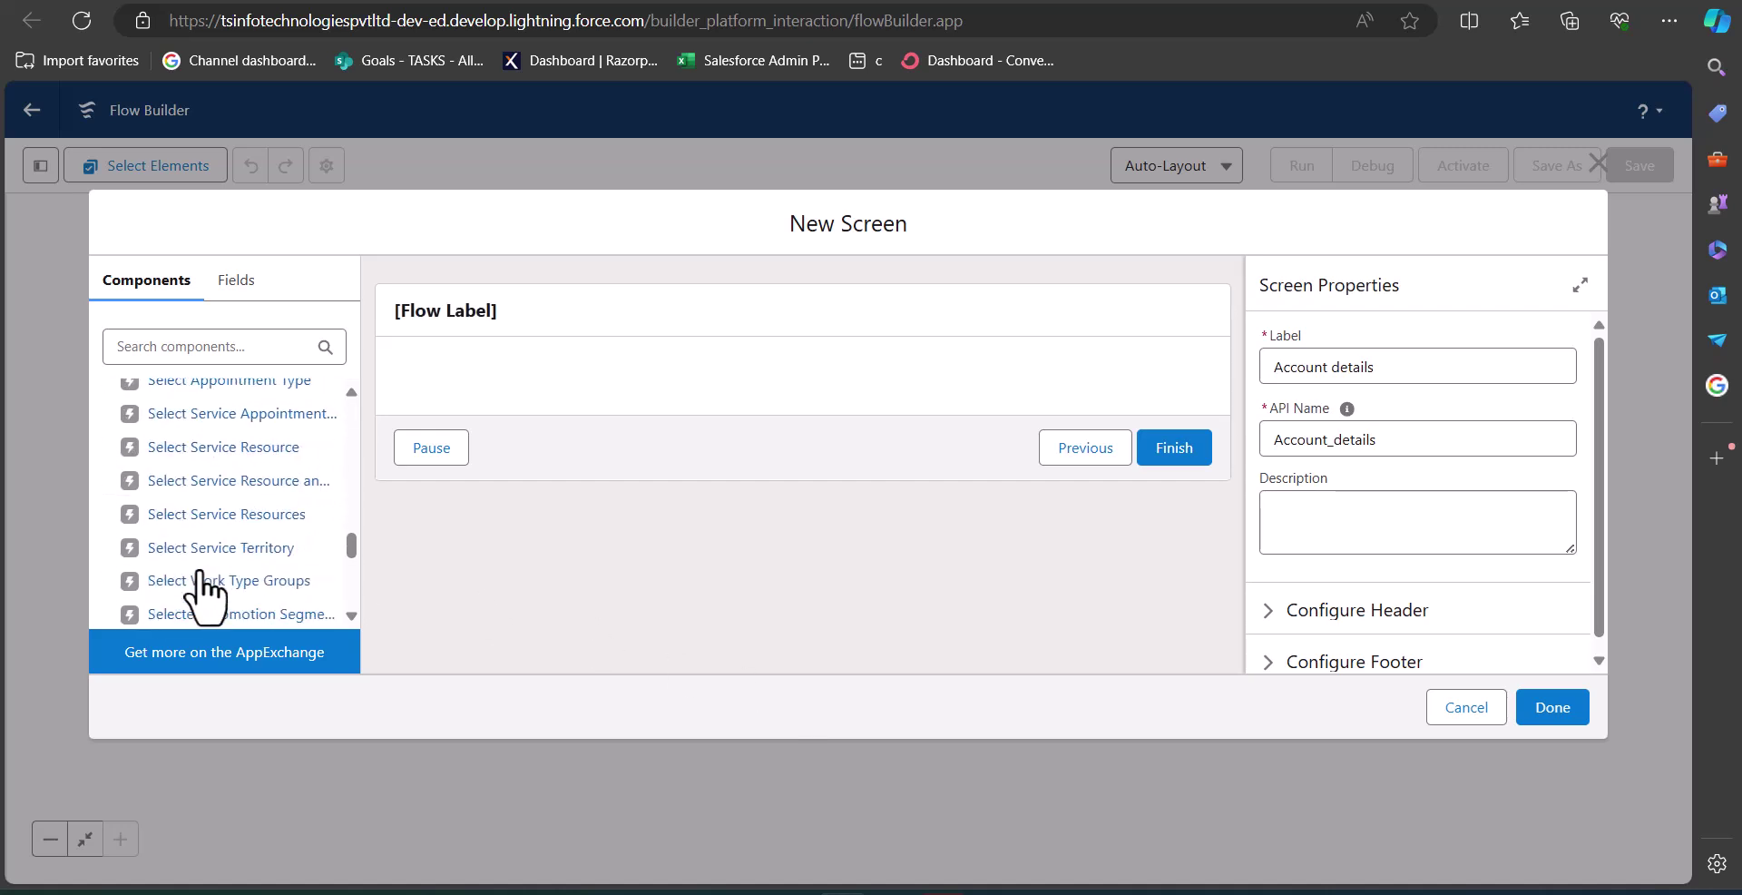
scroll(201, 585, "down", 3)
left_click_drag(175, 610, 639, 390)
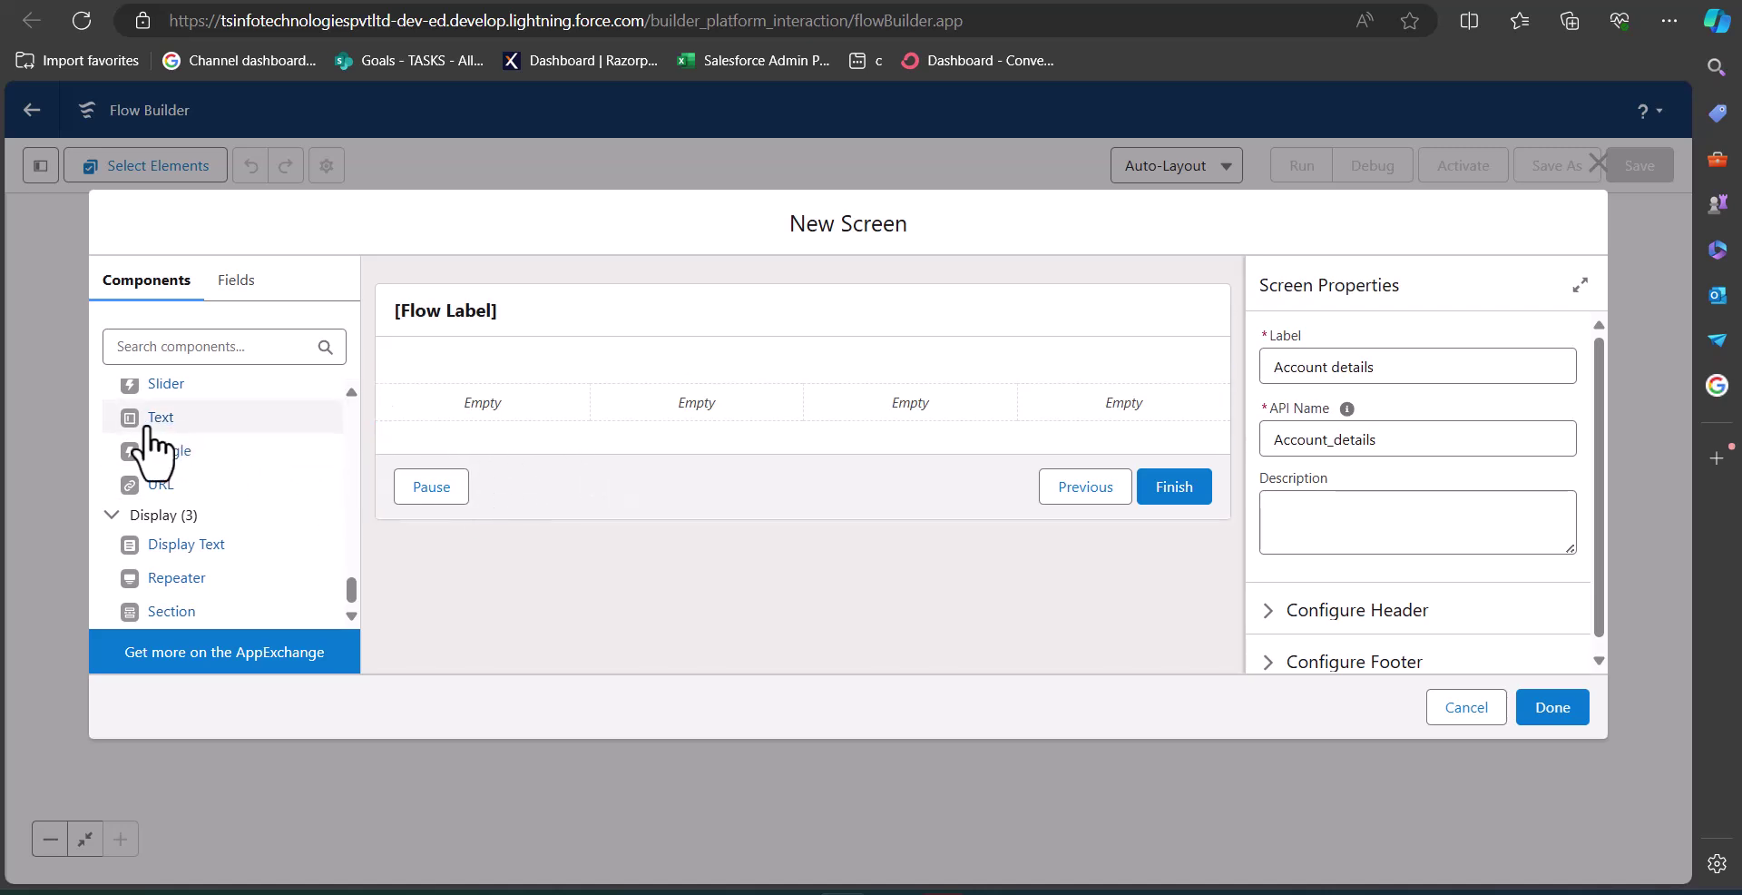
left_click_drag(132, 418, 482, 417)
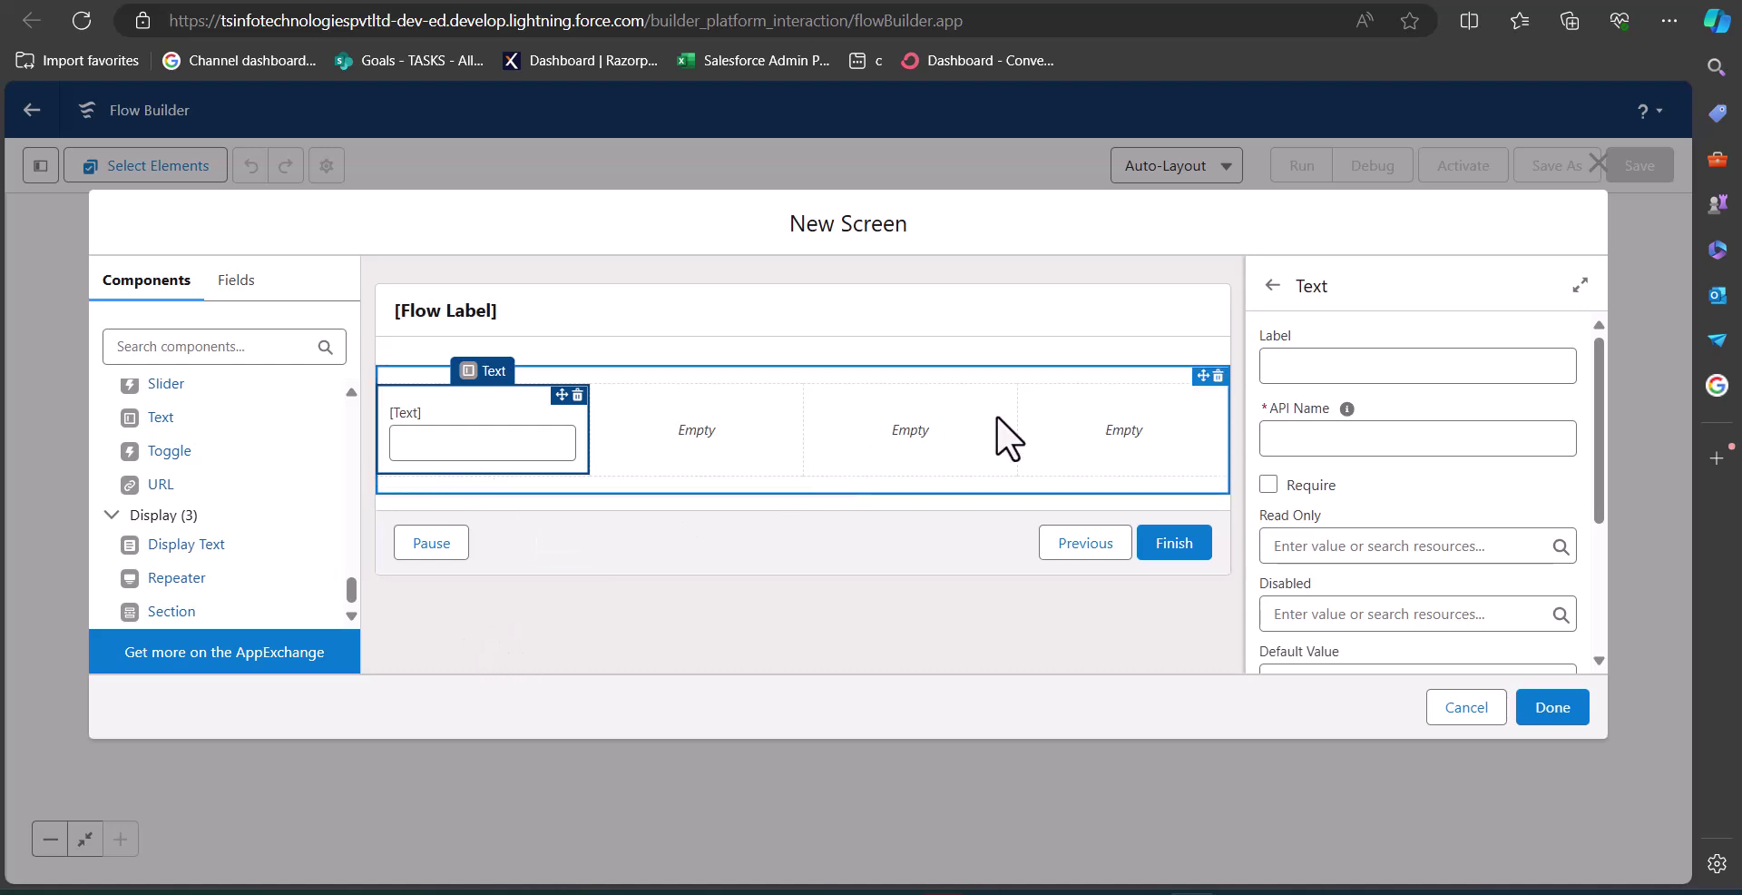
Label the Text input 'Account Name' (API name Account_Name) and mark it required.
left_click(1386, 365)
type("Account Name")
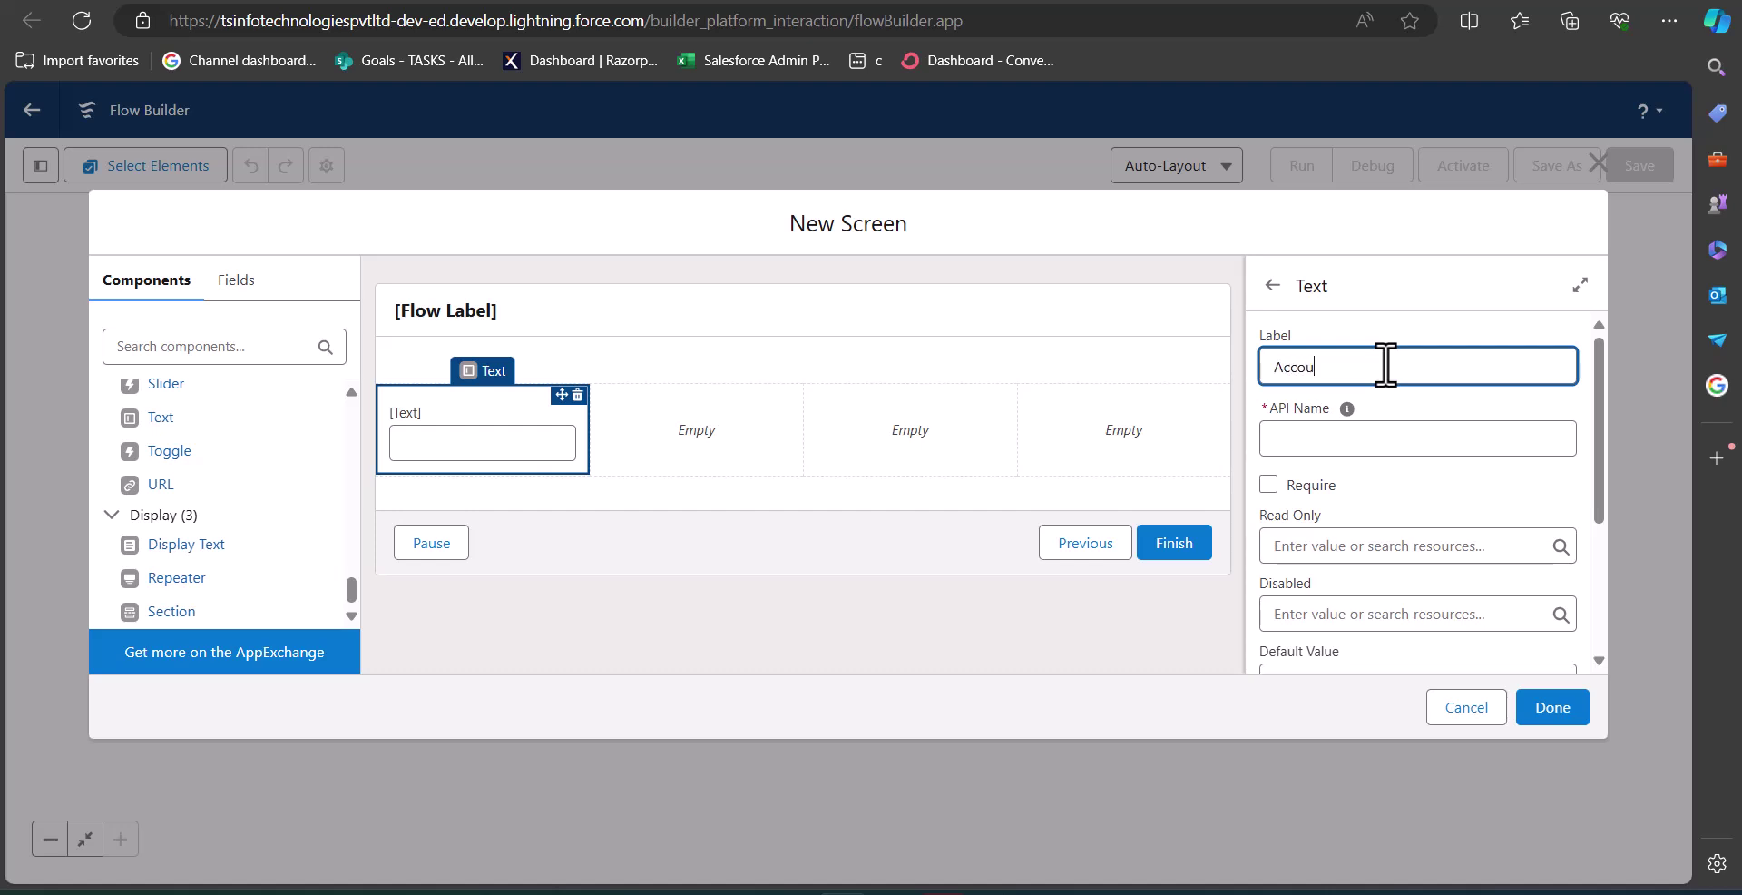
left_click(1361, 439)
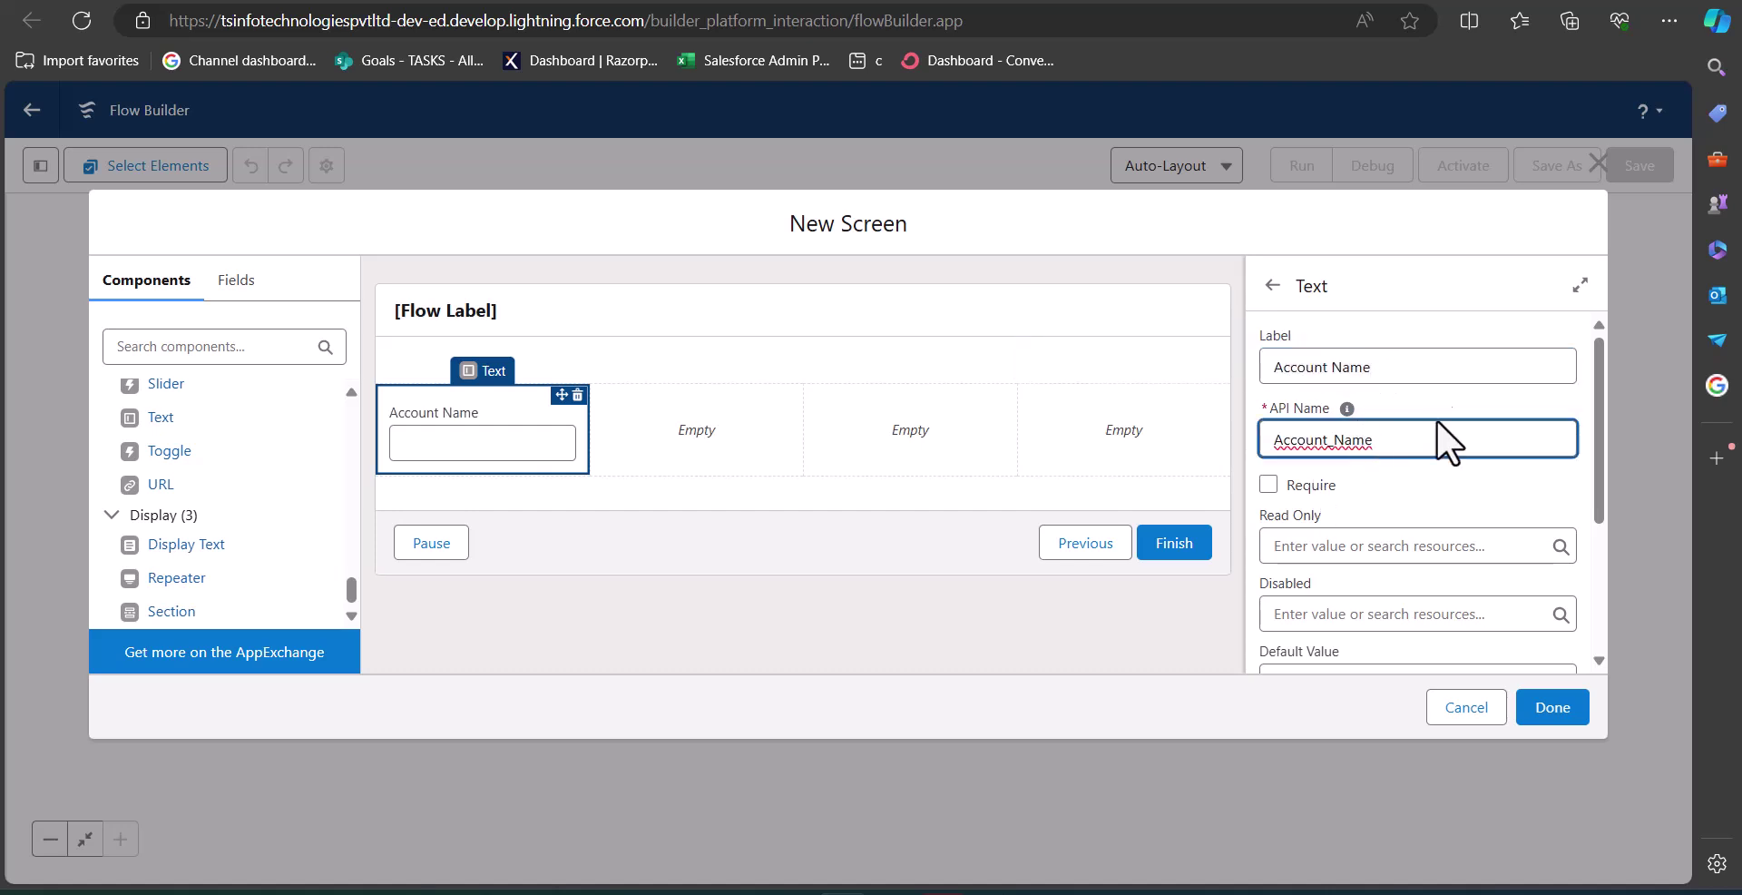
left_click(1358, 474)
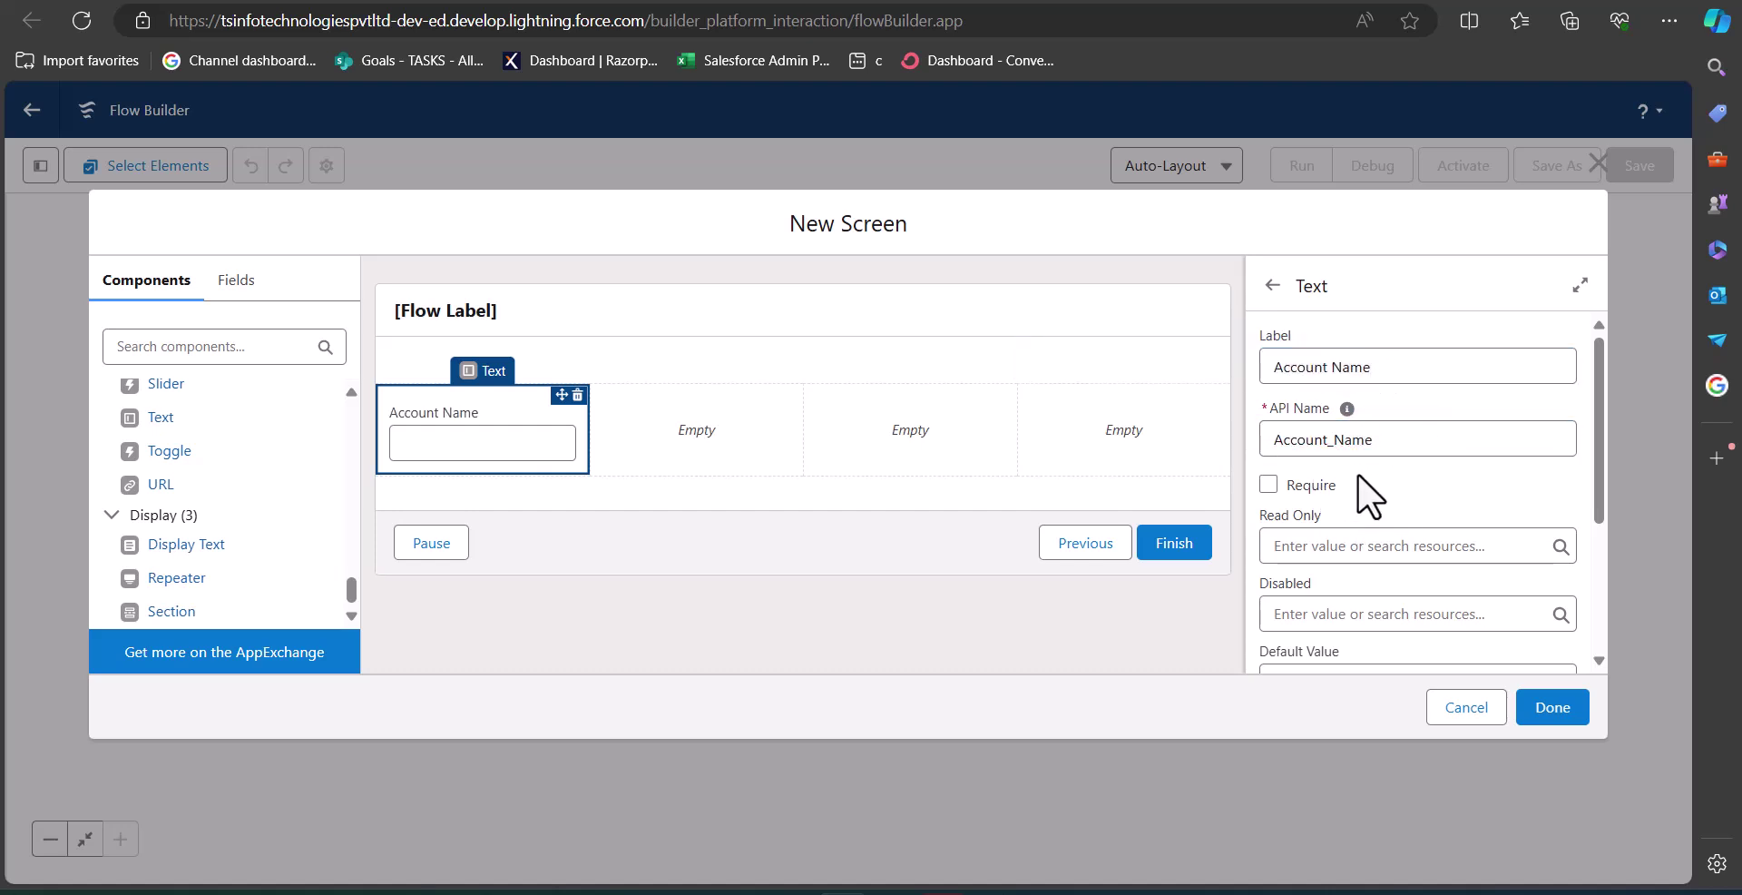
left_click(1269, 489)
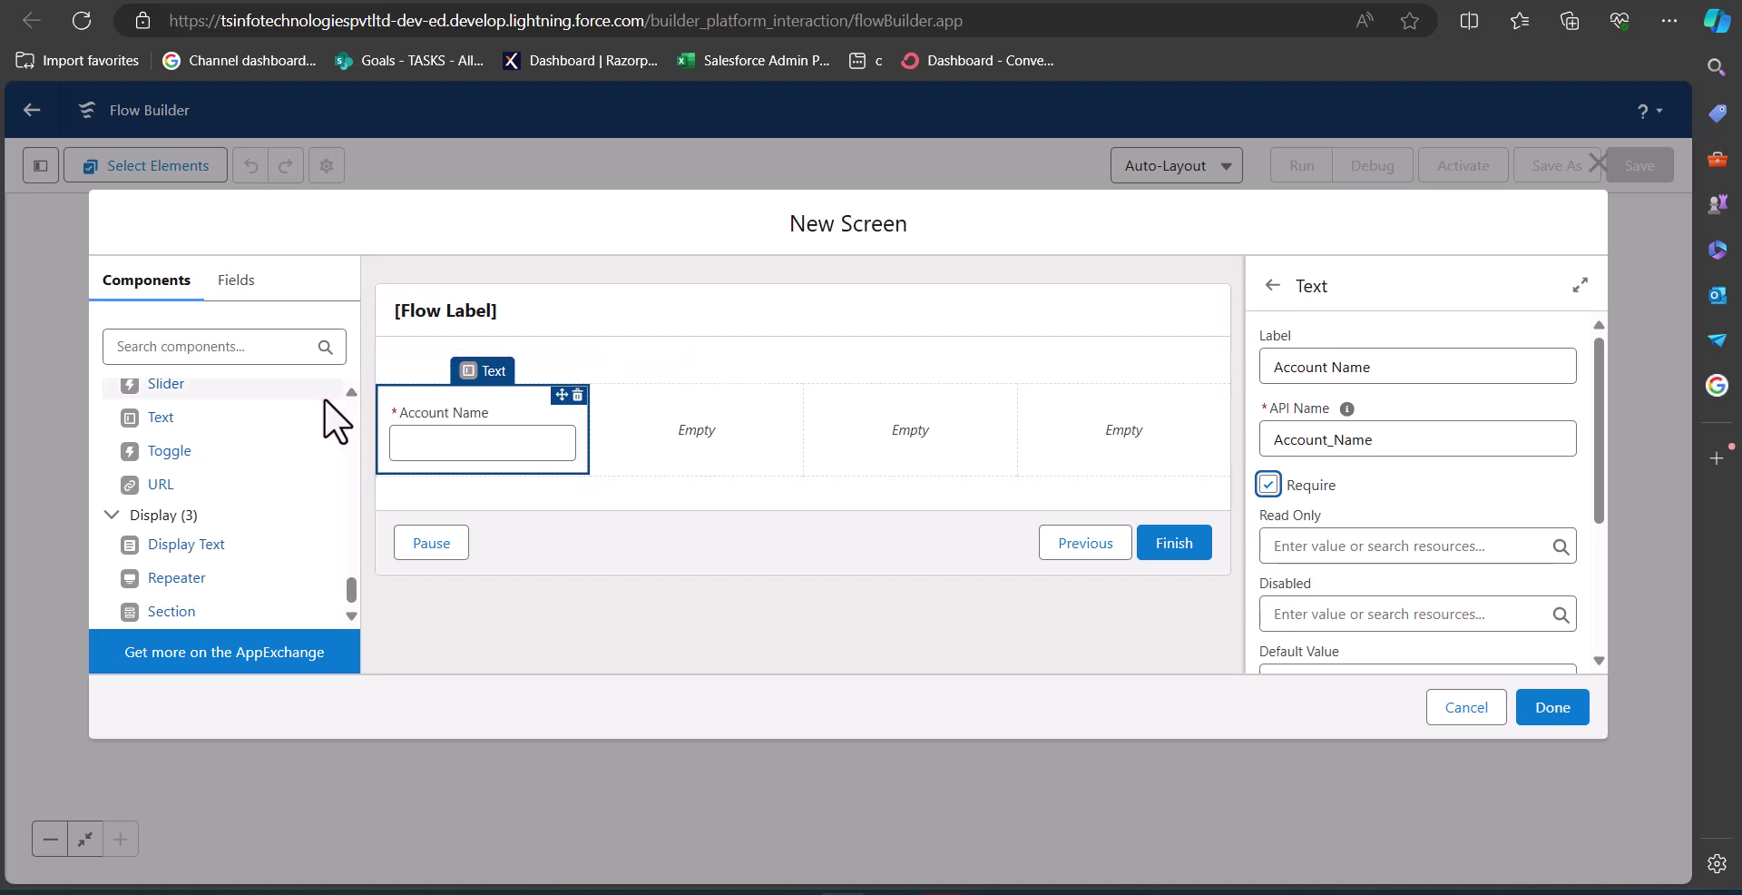
left_click(613, 343)
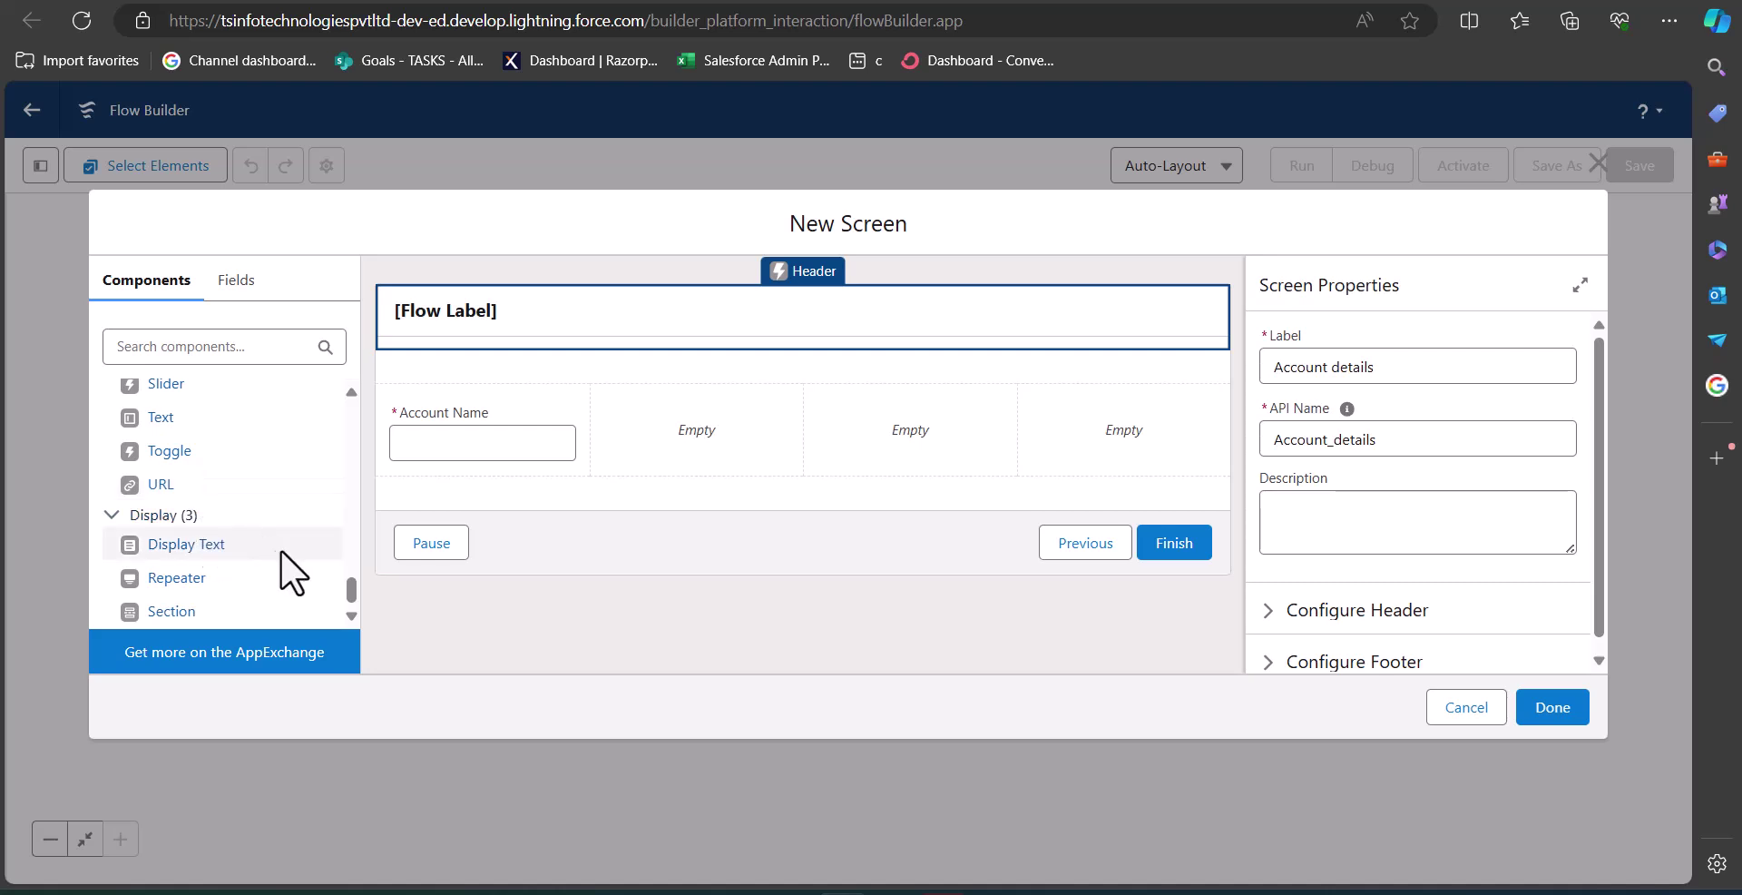
Place a Picklist in the second column labelled 'Account type', API name Account_type.
left_click_drag(346, 594, 258, 544)
scroll(258, 543, "up", 8)
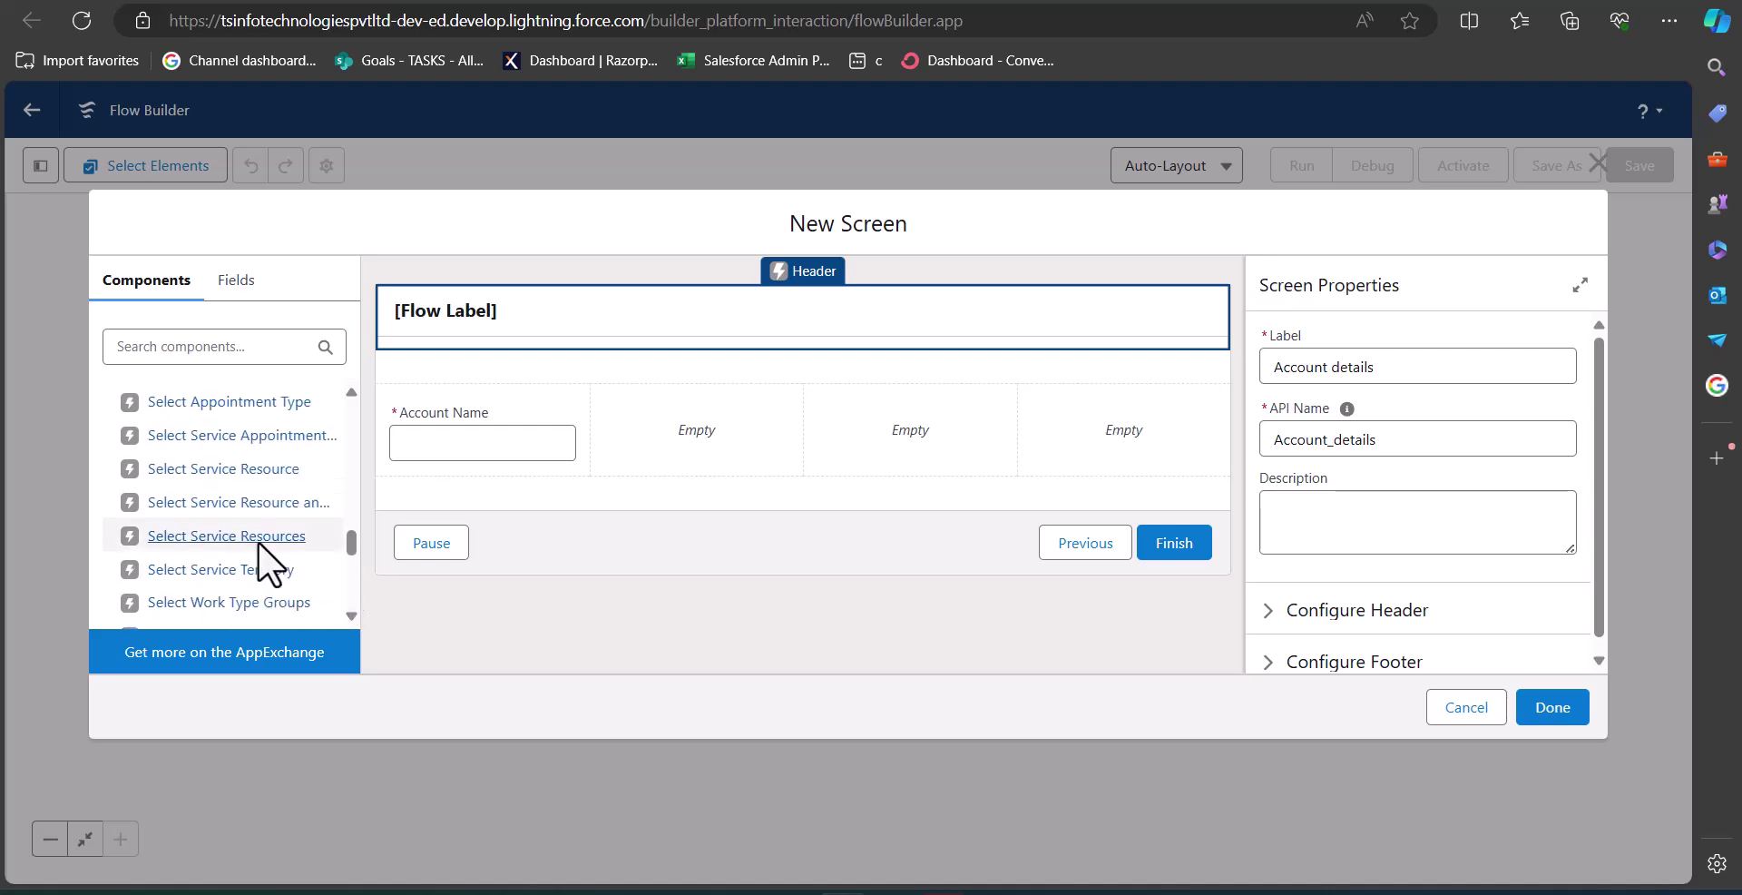
left_click_drag(198, 545, 672, 434)
left_click(1377, 379)
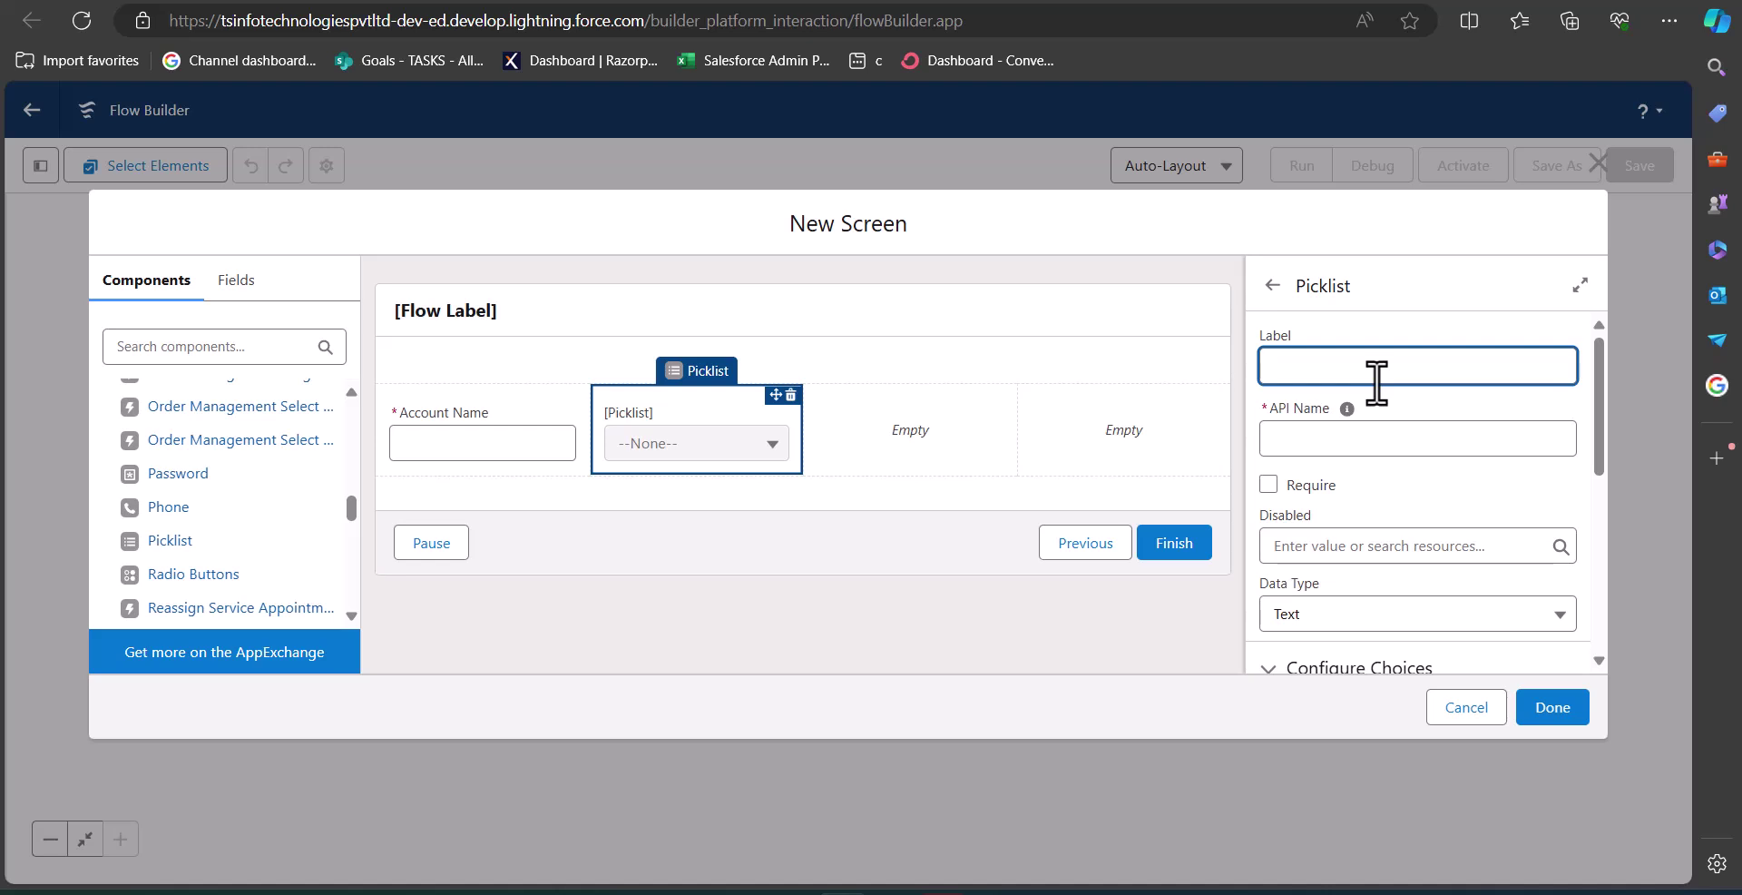
type("Account type")
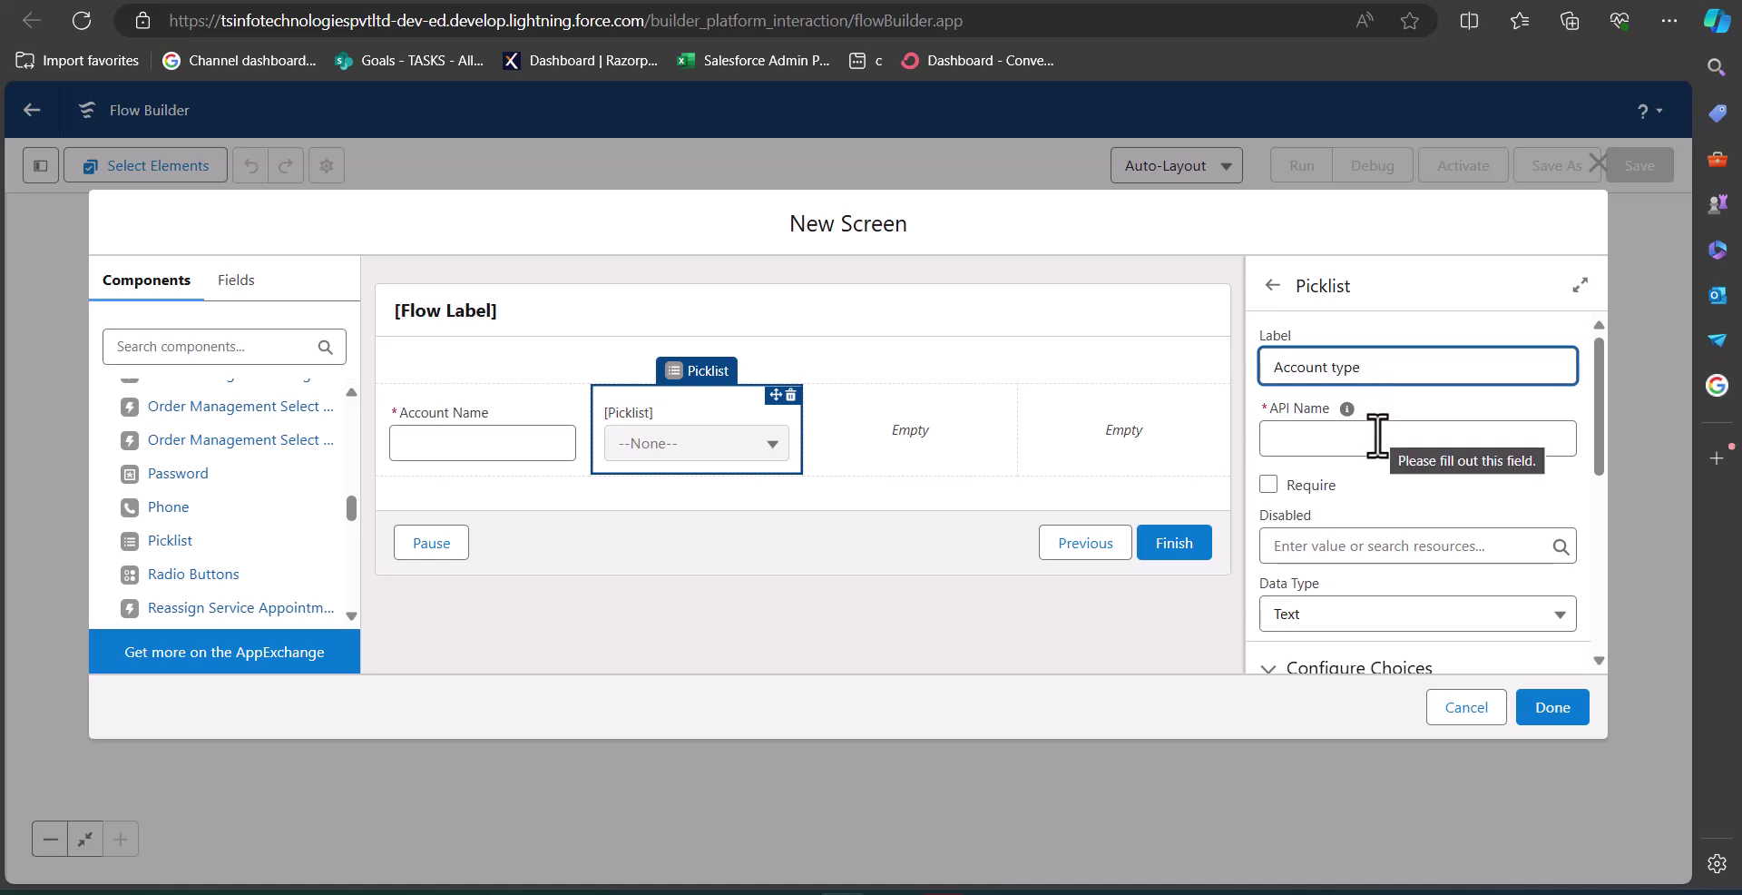
left_click(1377, 437)
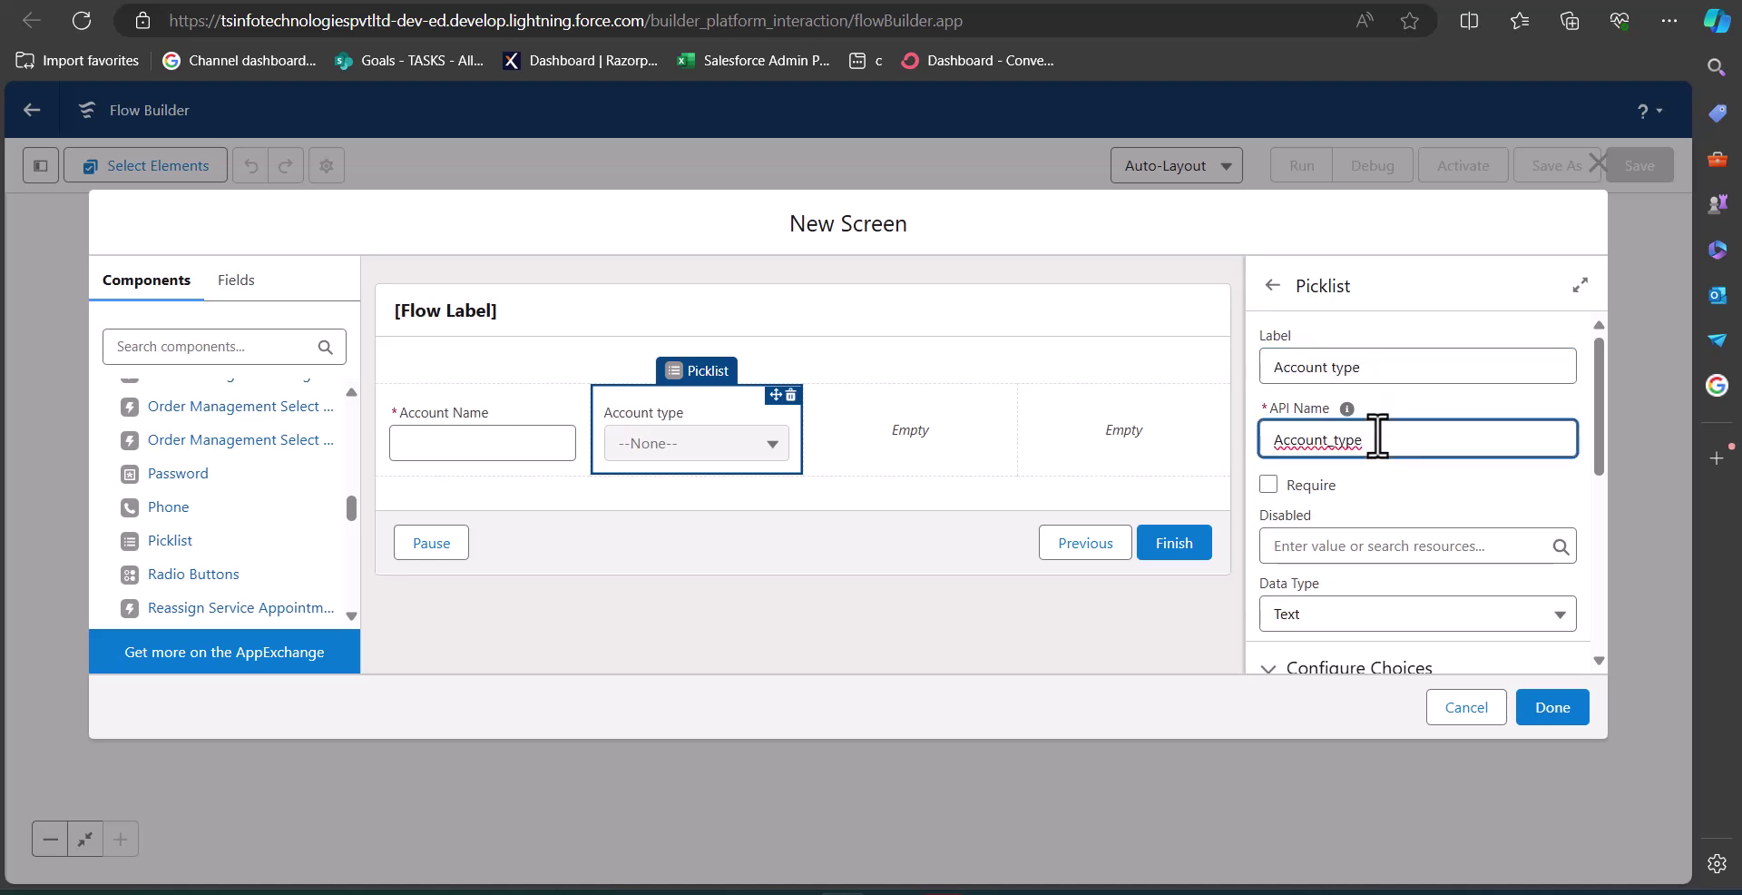
left_click(1417, 490)
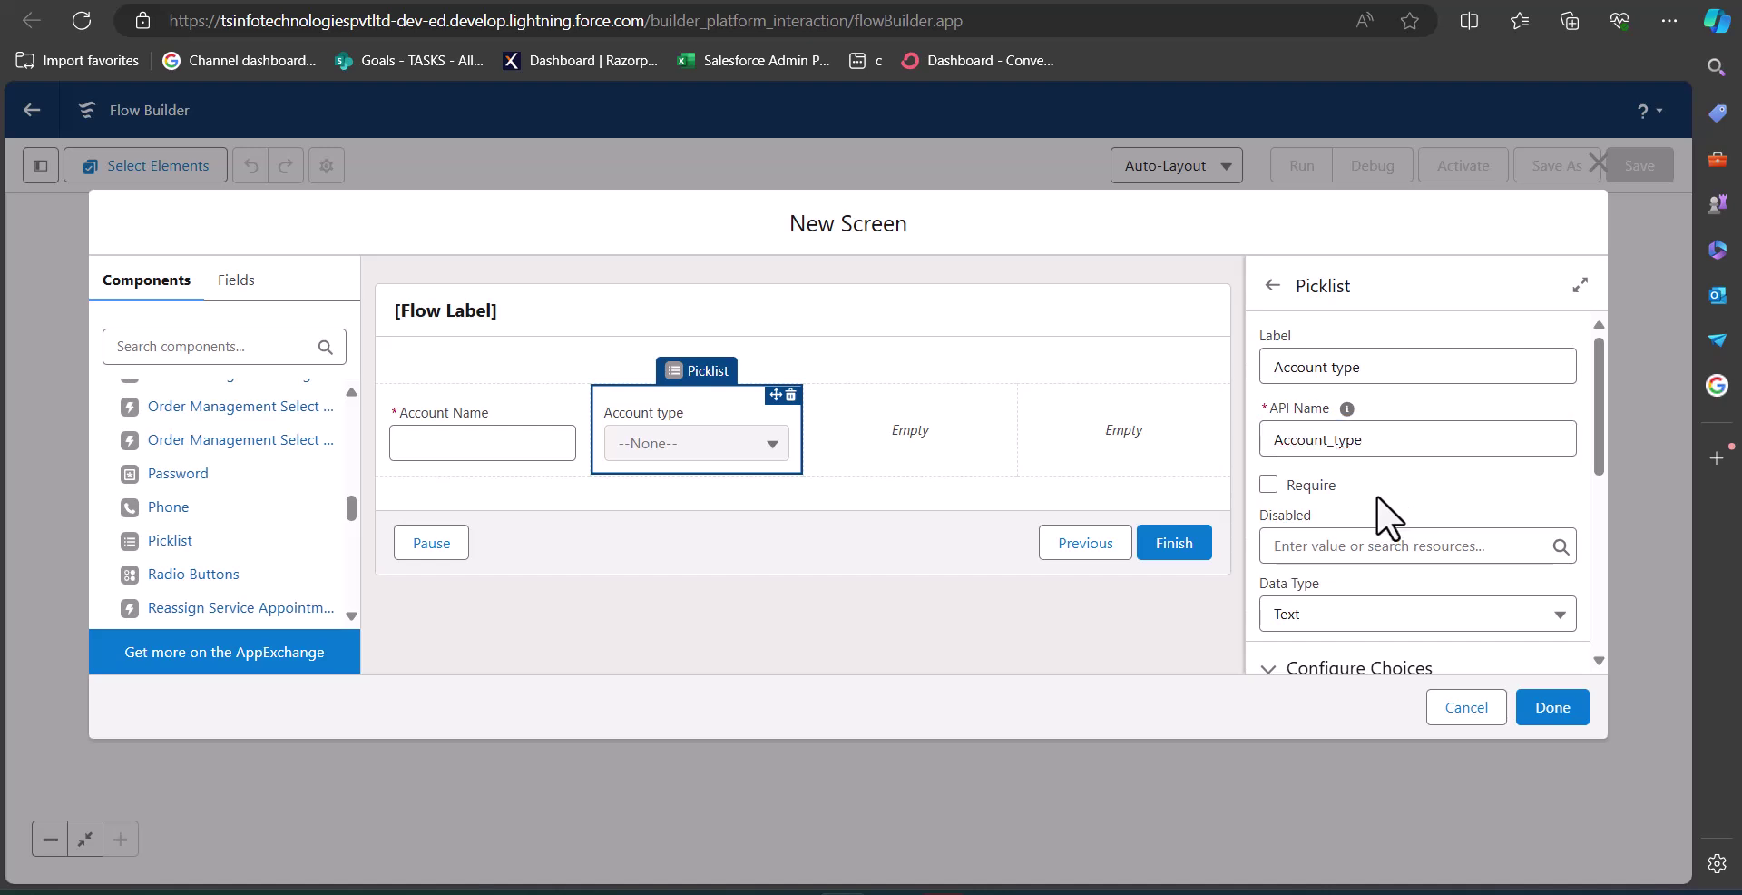
scroll(1357, 517, "down", 3)
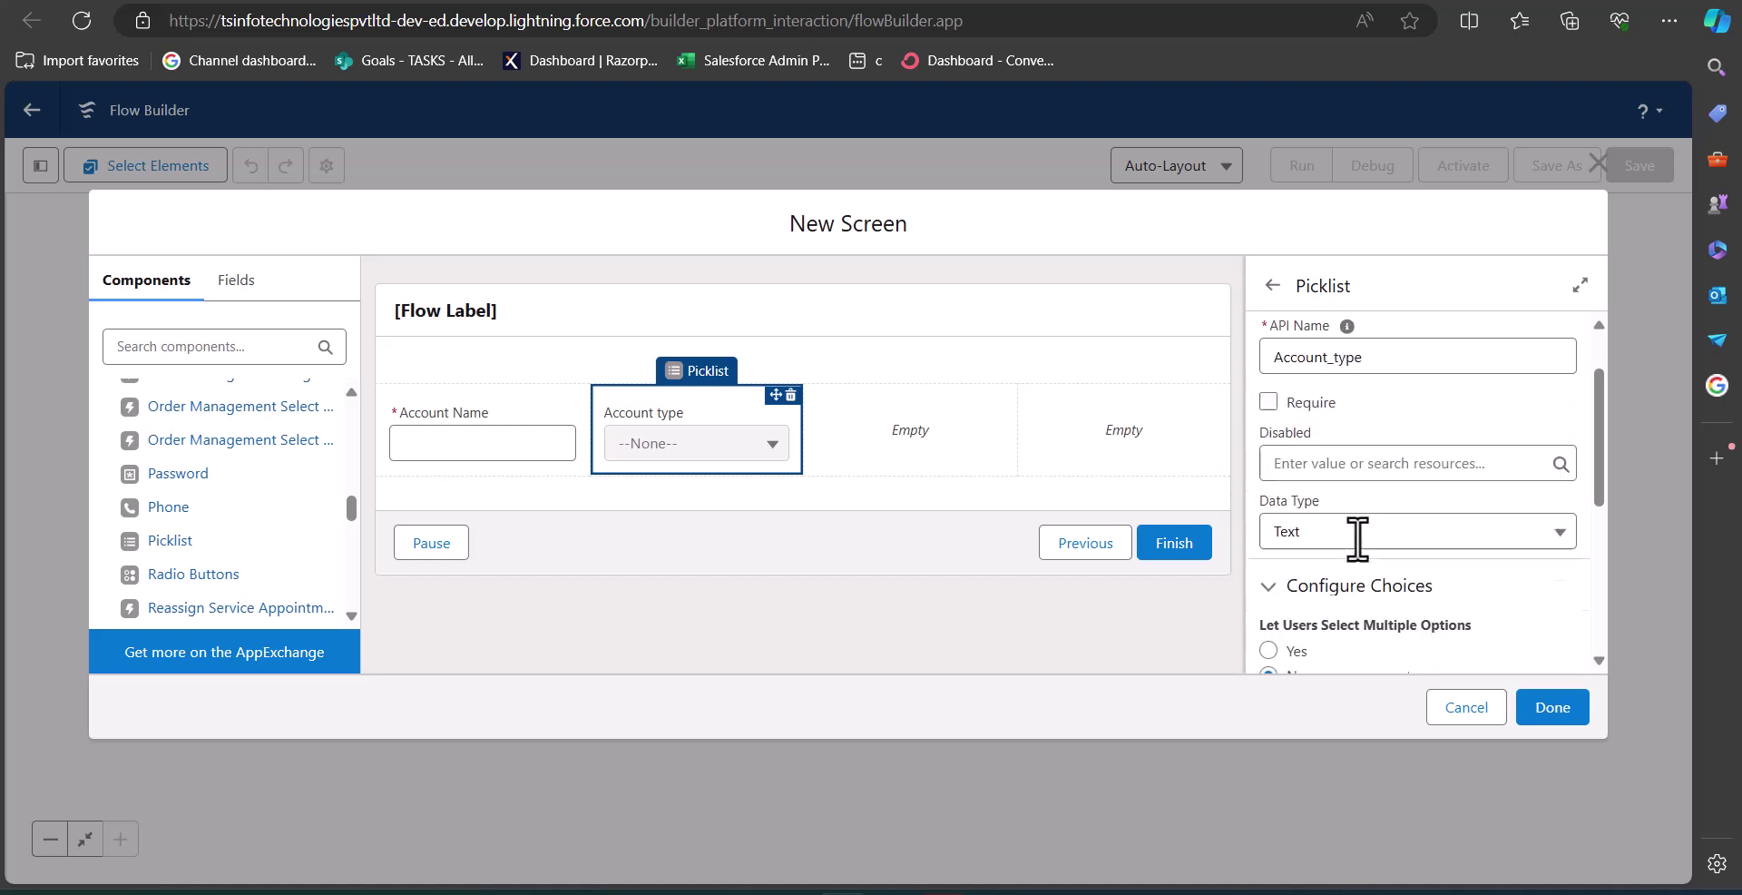
scroll(1358, 535, "down", 3)
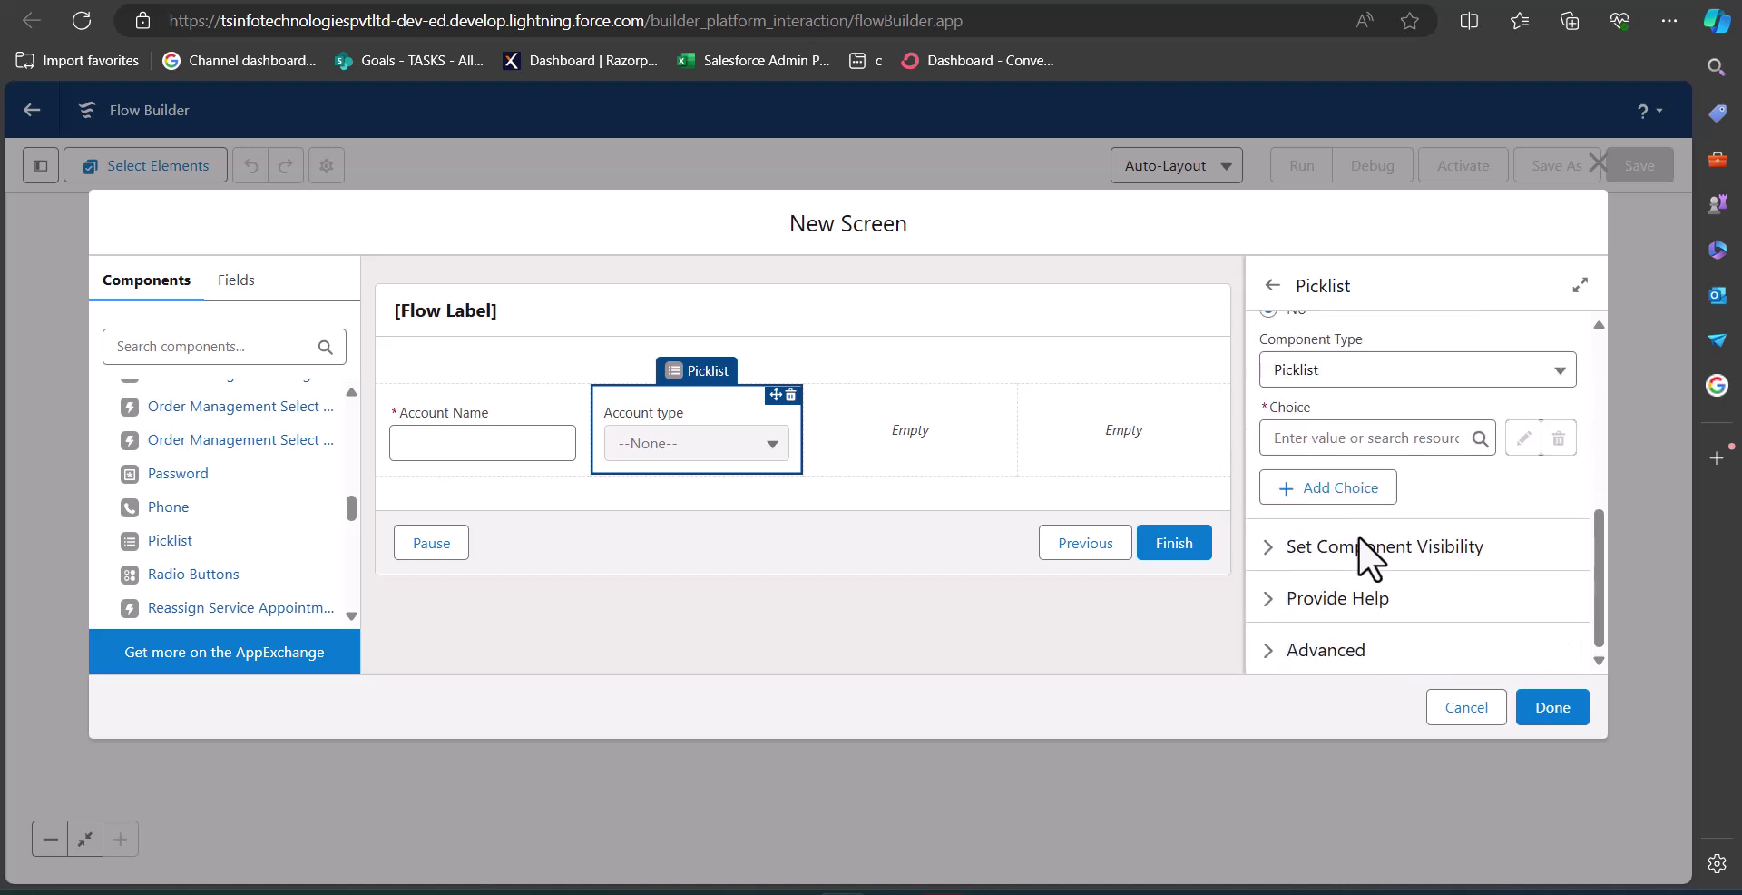
Start a new Picklist Choice Set resource for the Account type picklist.
left_click(1346, 439)
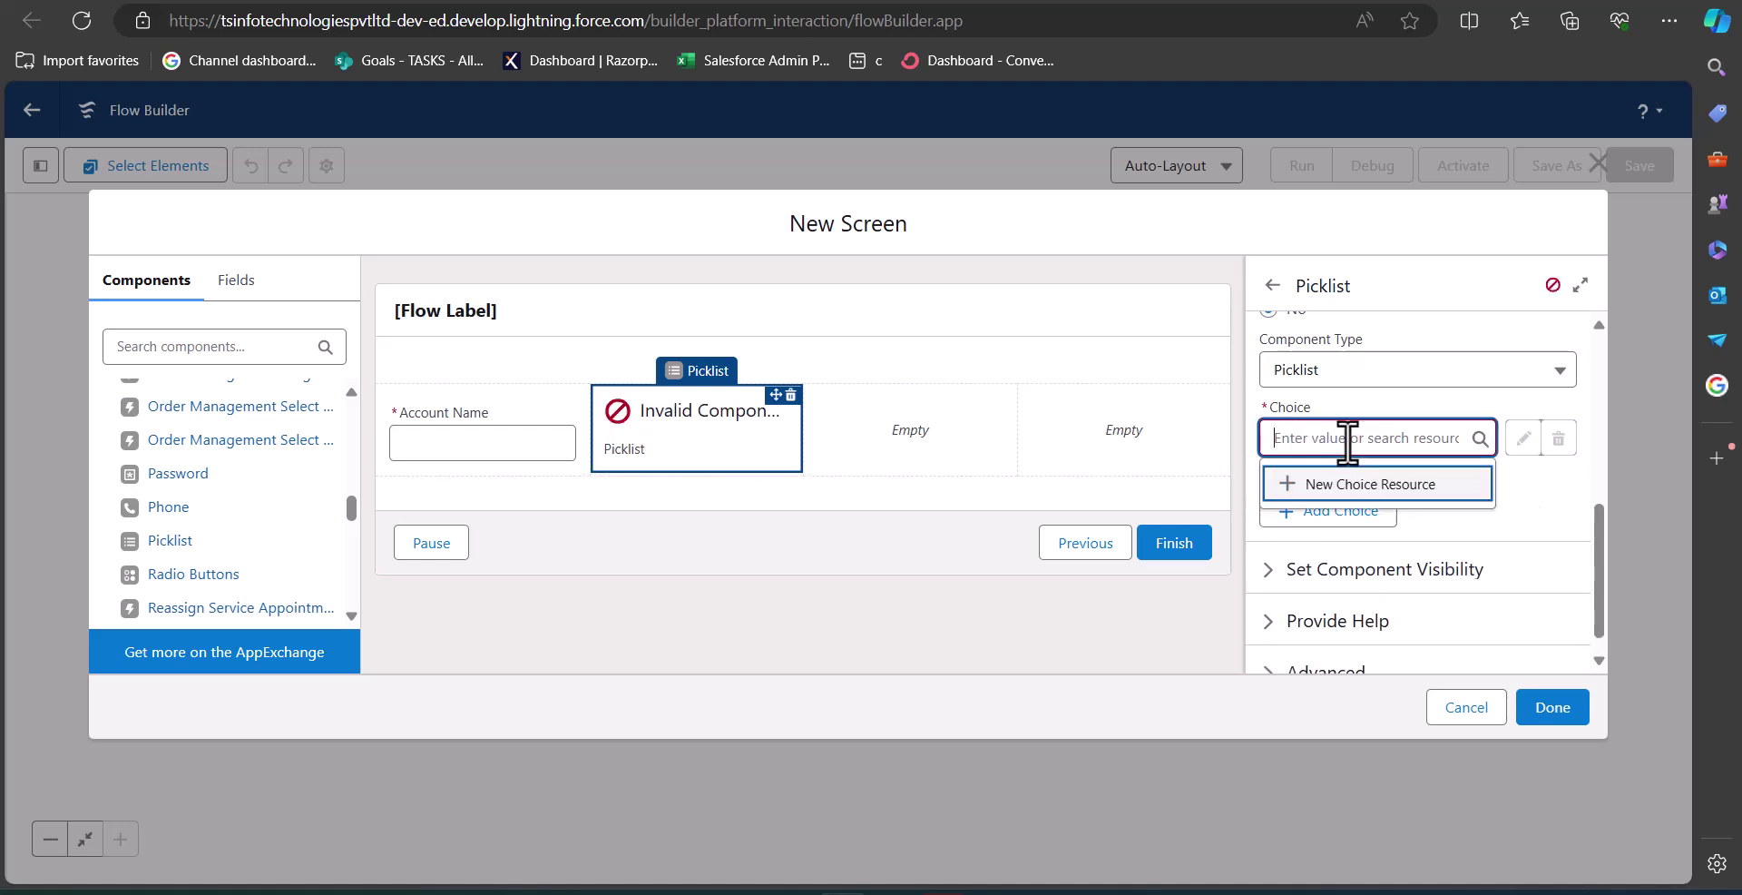
left_click(1343, 487)
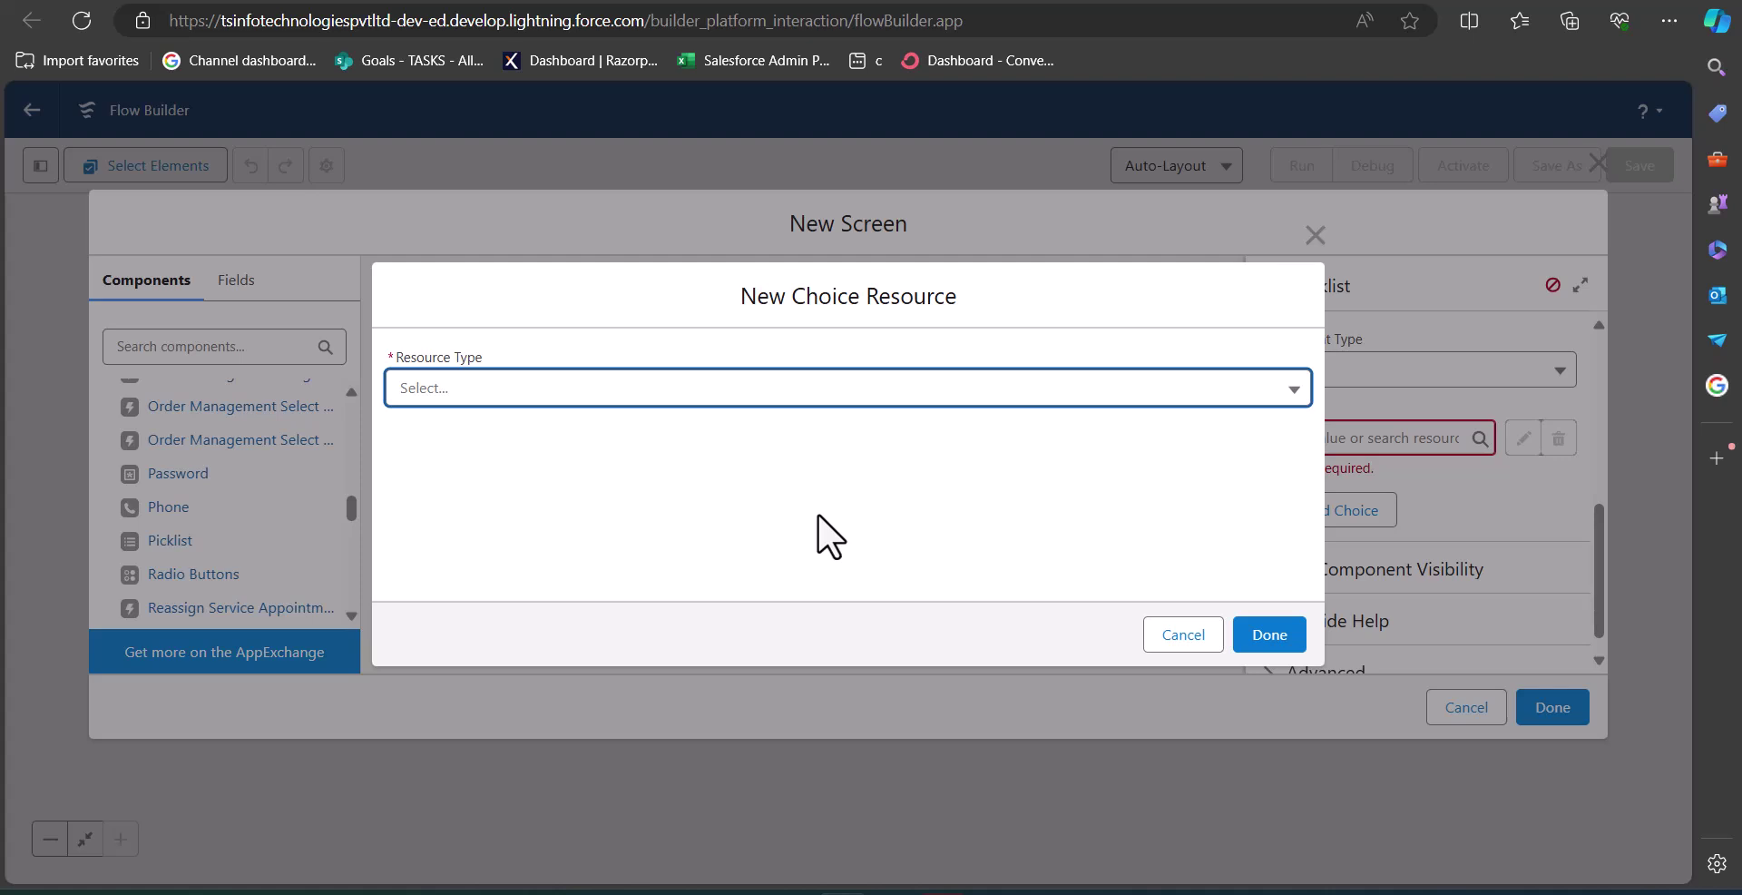
left_click(628, 400)
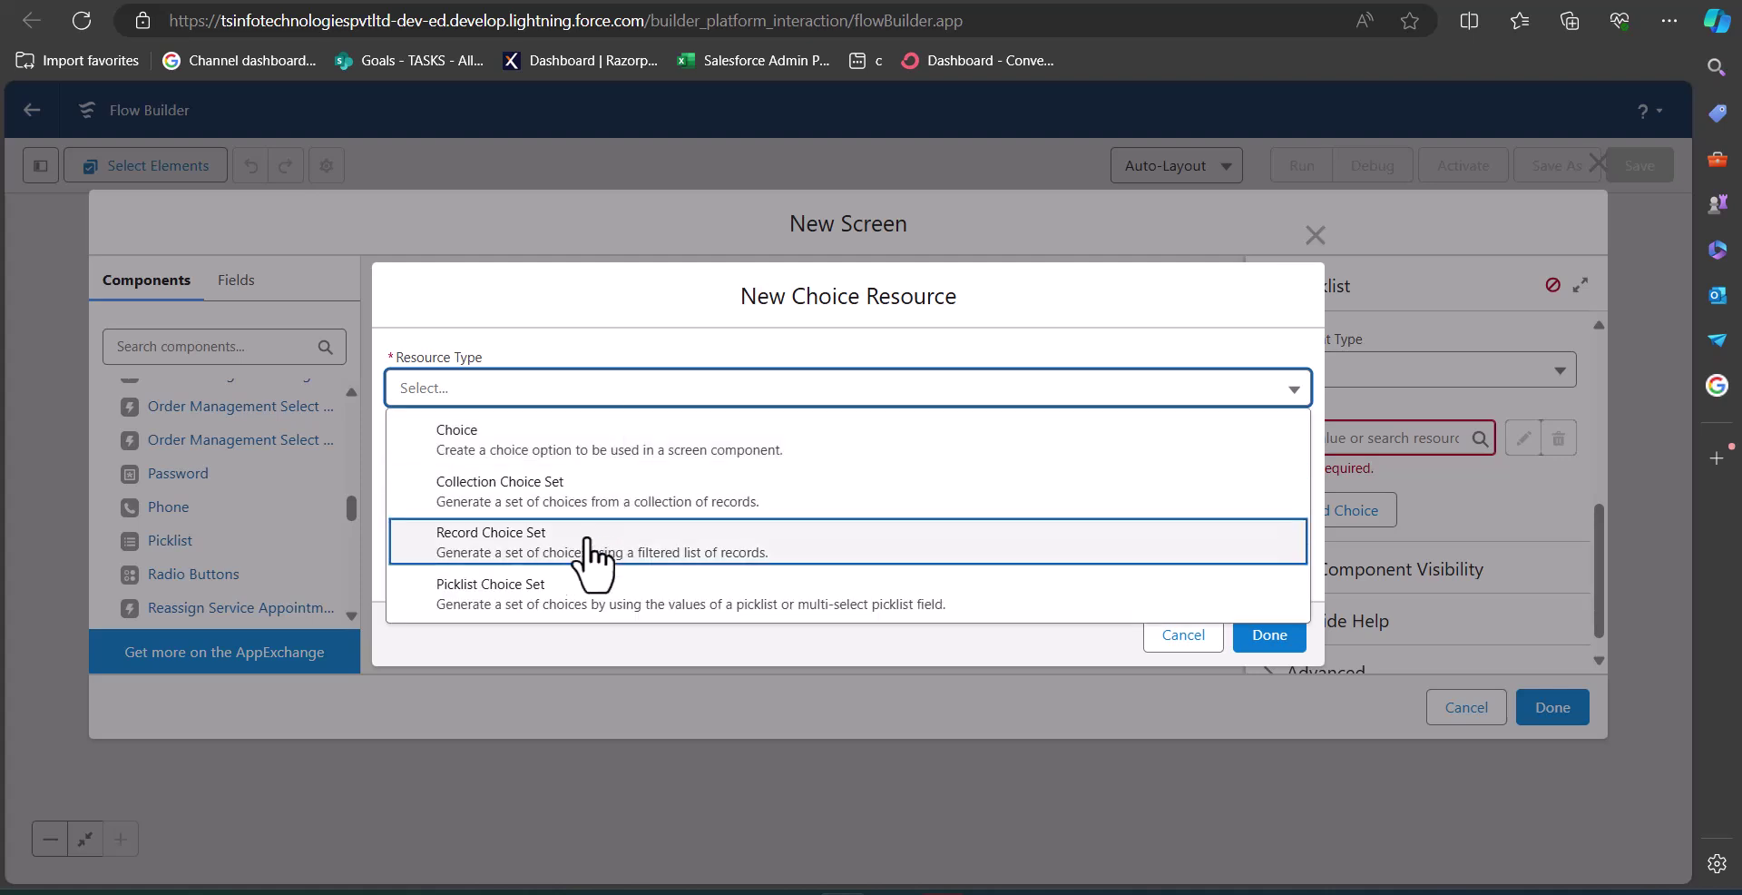
left_click(570, 599)
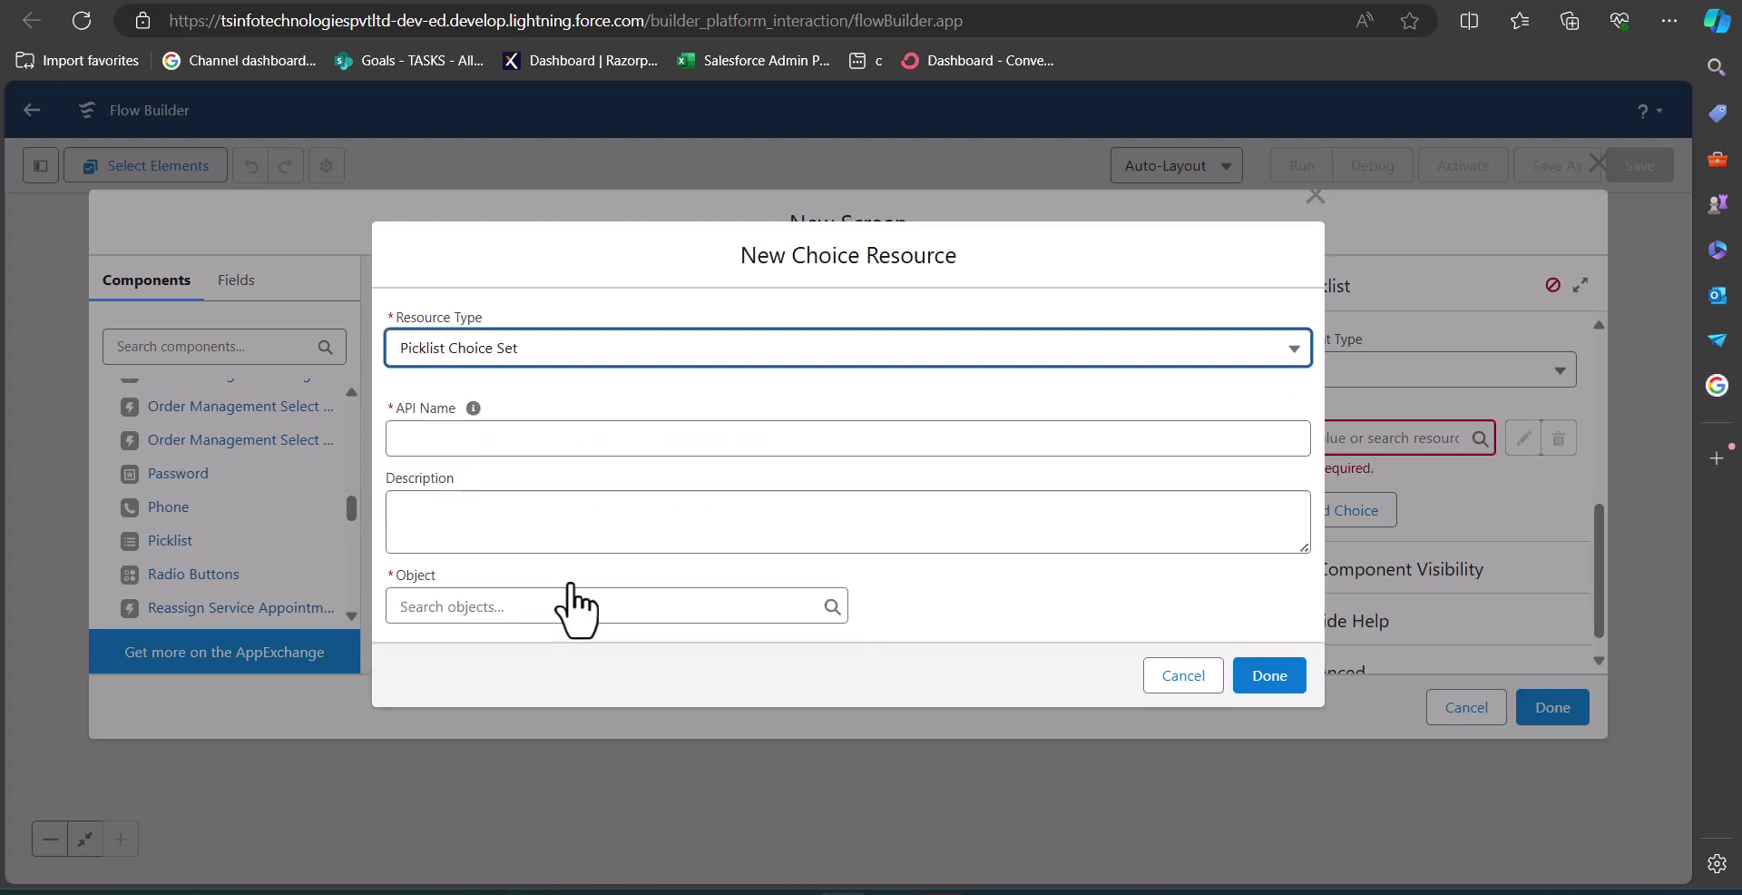
Name the choice set AccountType, sourced from Account's Type picklist field, and save it.
left_click(559, 445)
type("Accou")
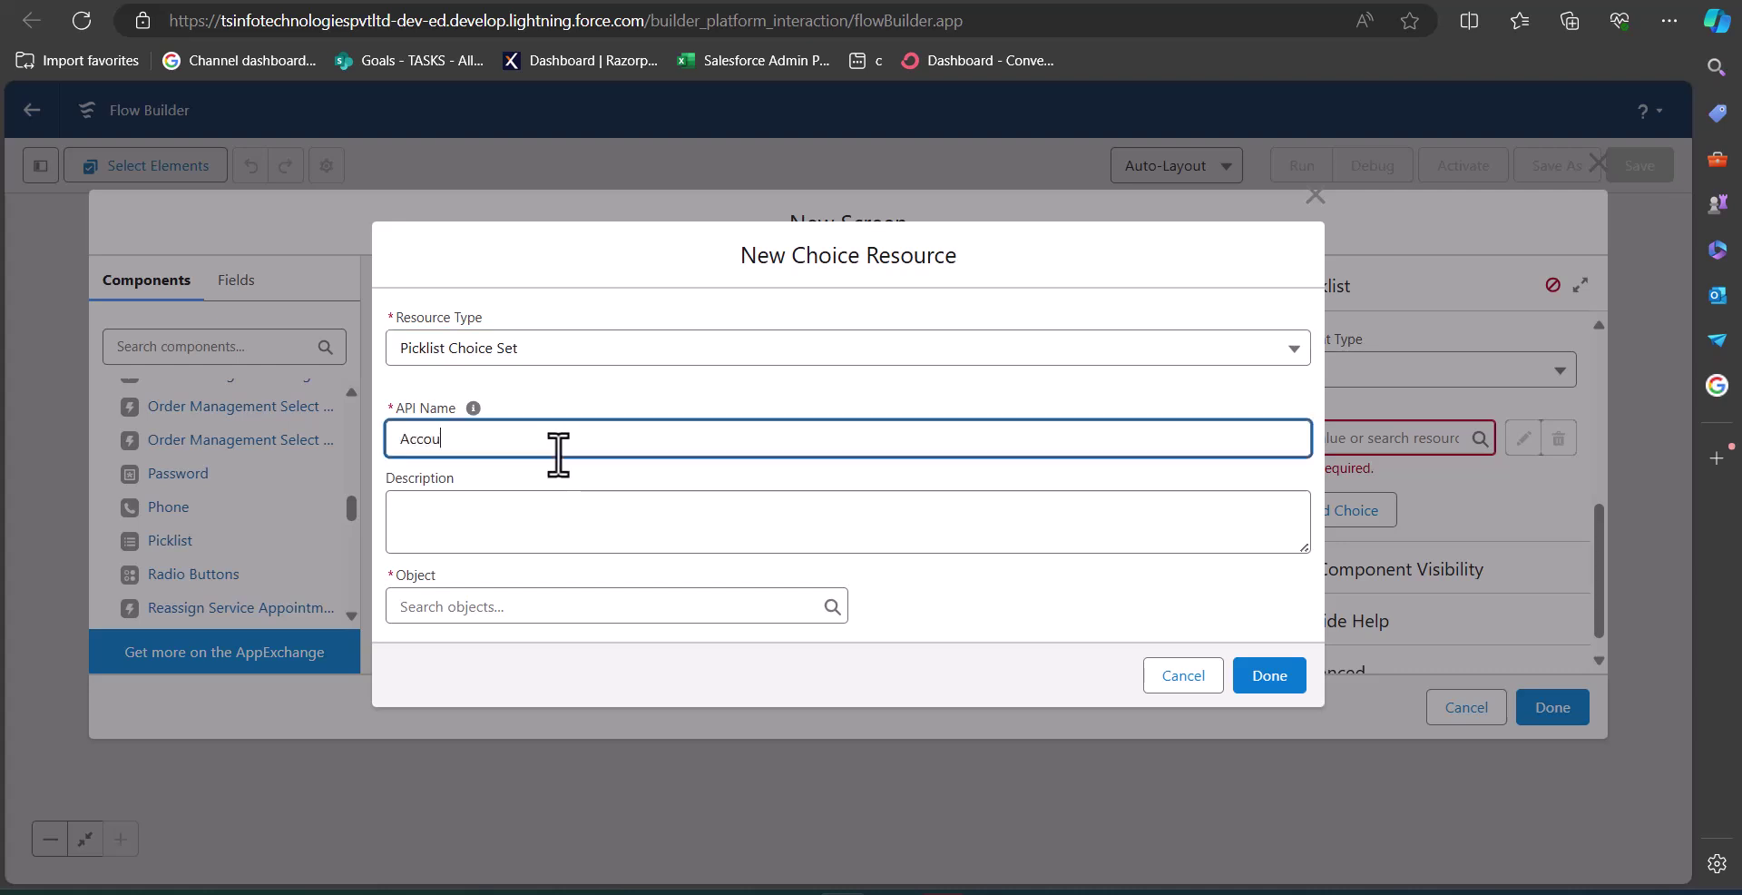
type("ntType")
left_click(493, 617)
type("Account")
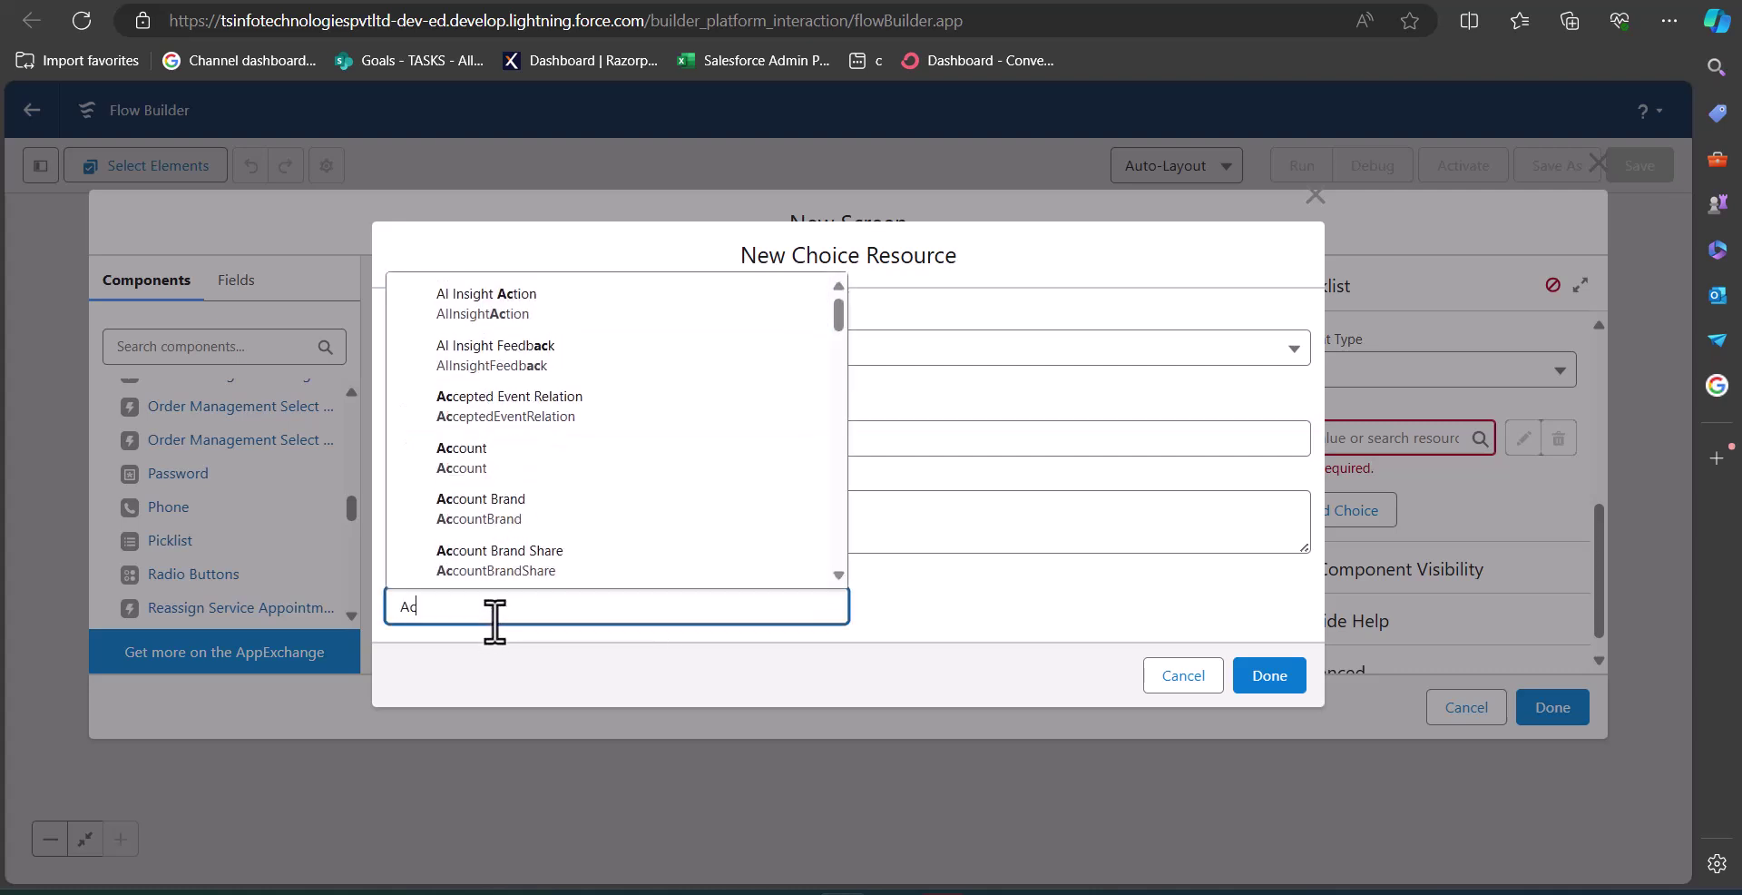
key("Return")
left_click(680, 608)
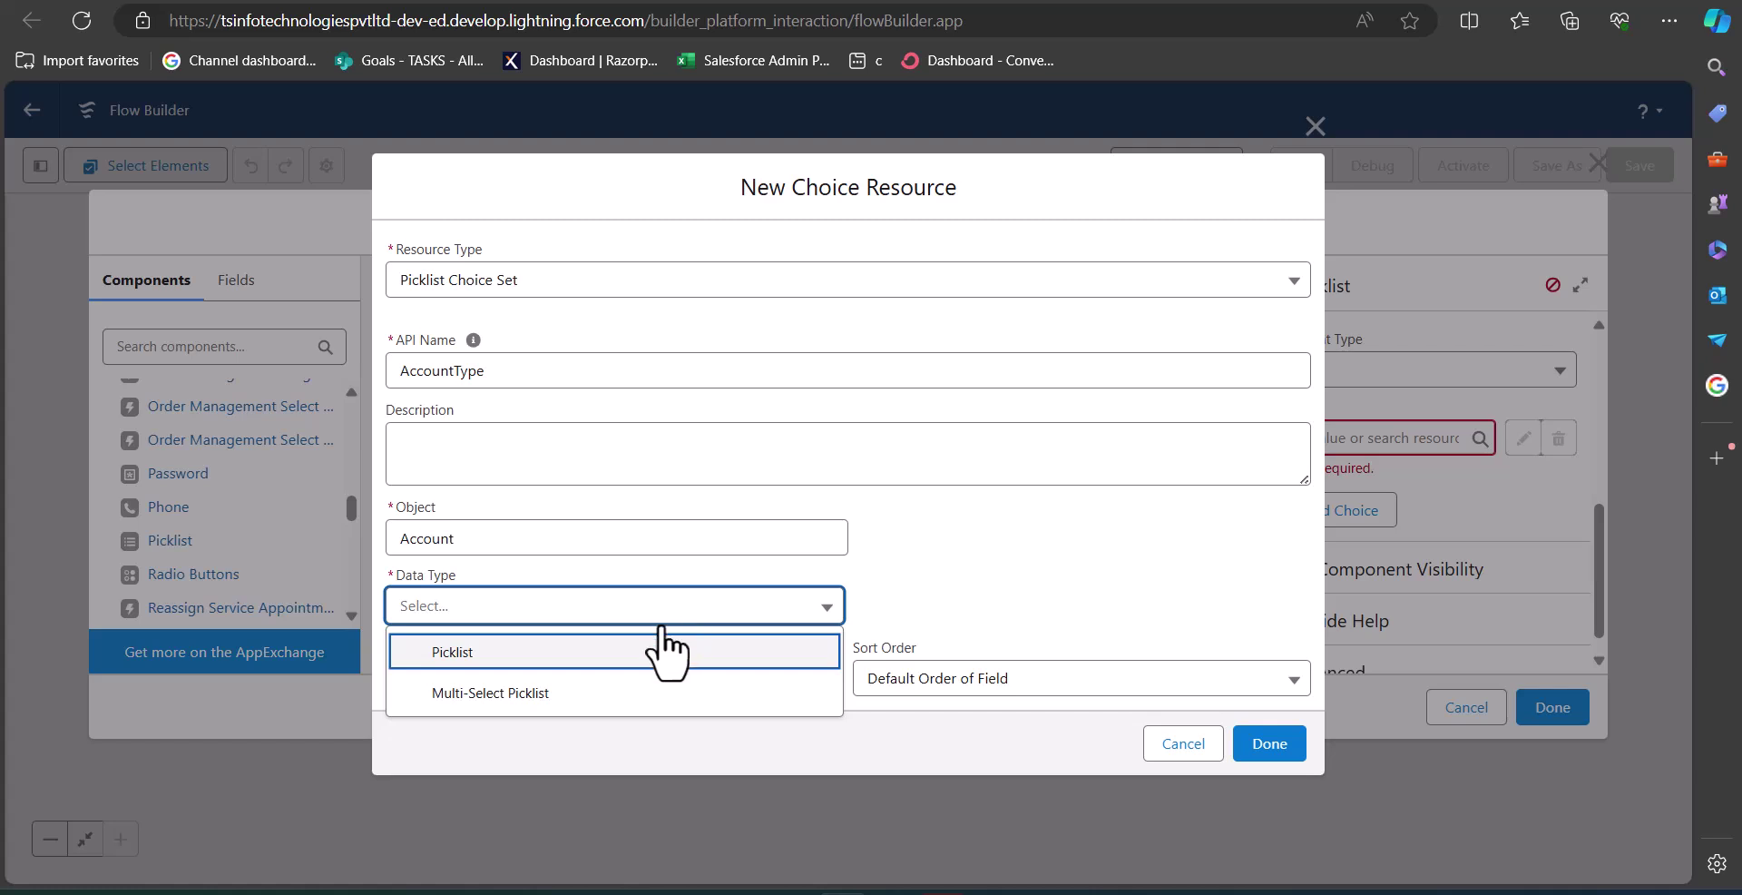
left_click(555, 654)
left_click(571, 673)
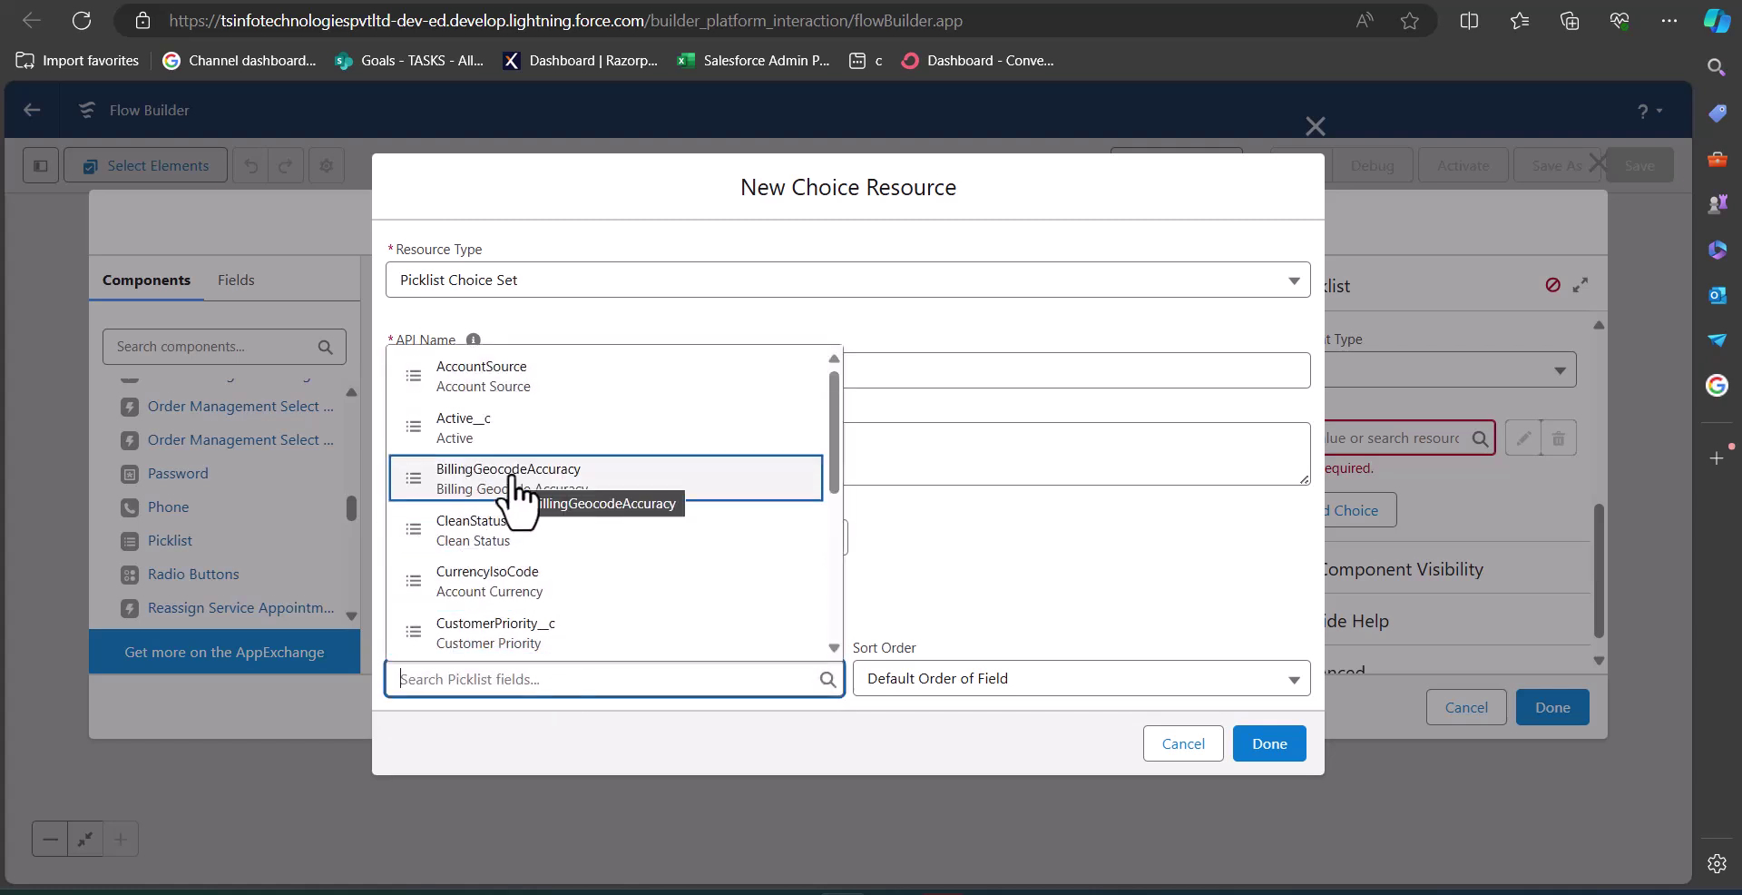
type("ty")
left_click(721, 579)
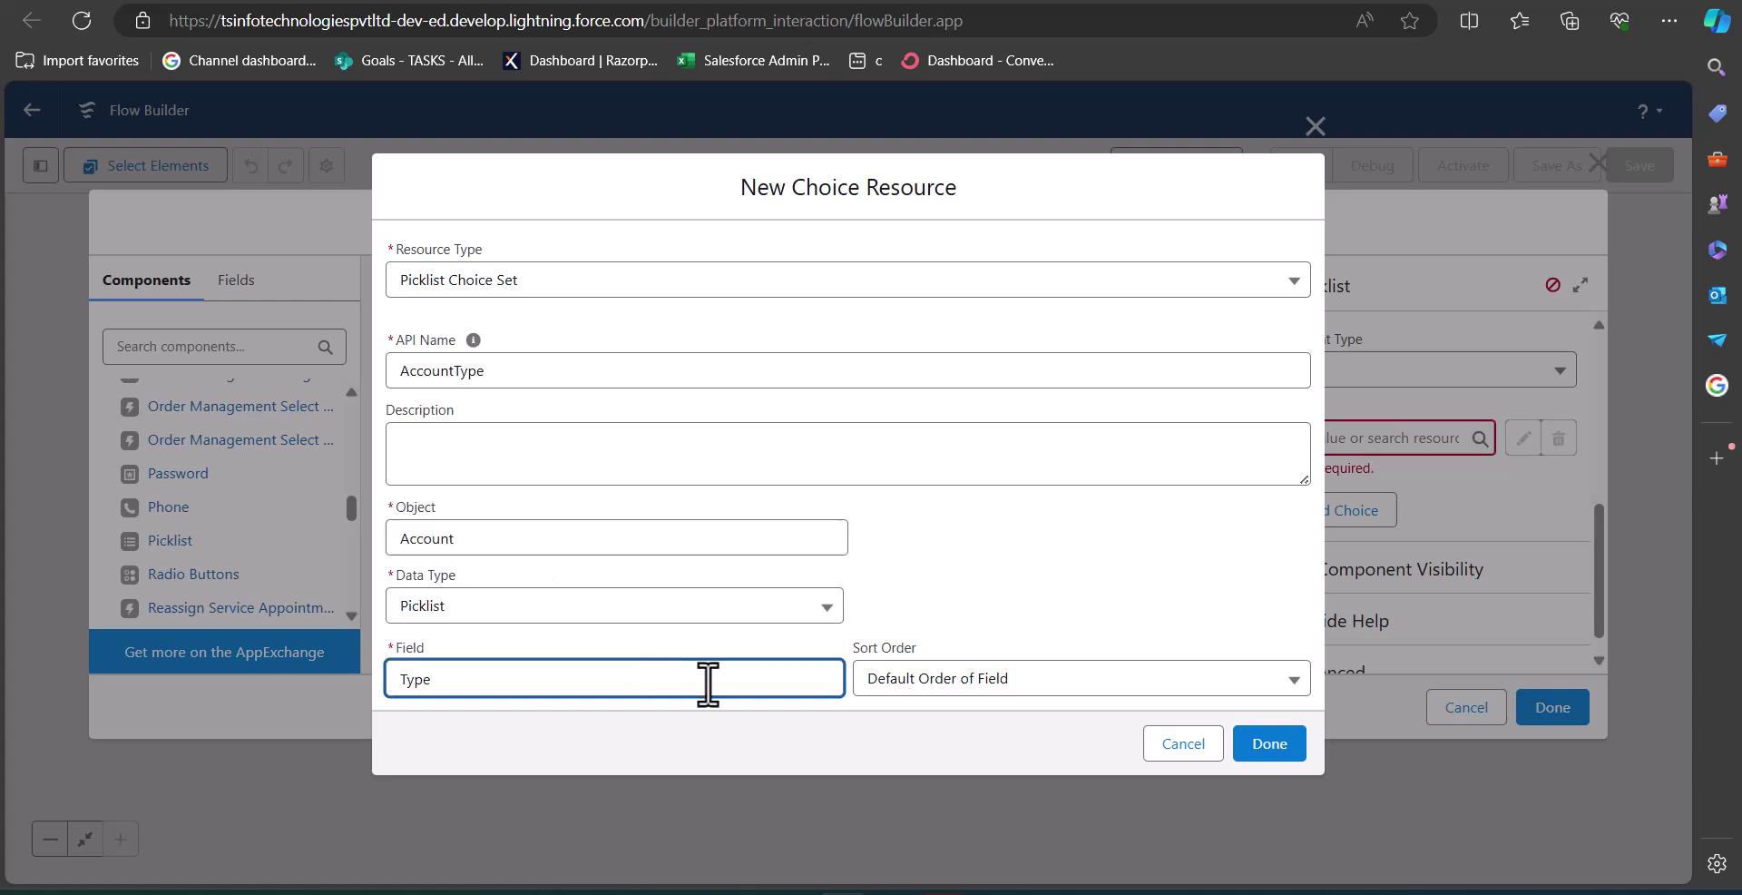
left_click(1271, 744)
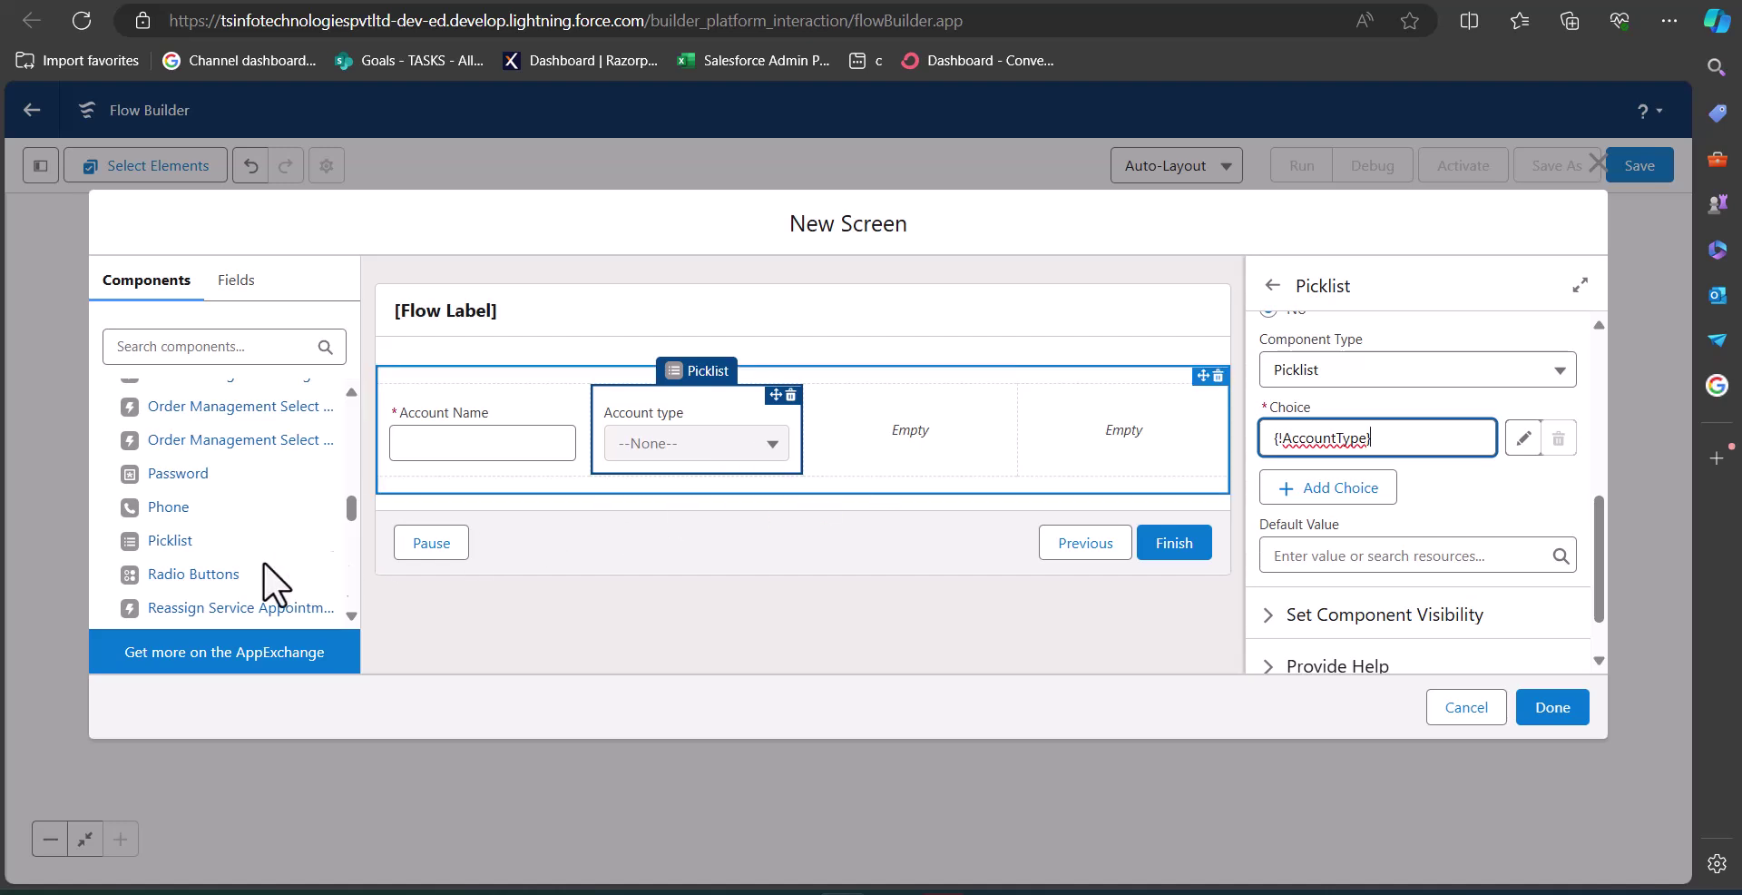
Place a Picklist labelled 'Account Industry' in the third column and begin a new choice resource.
left_click_drag(178, 544, 891, 439)
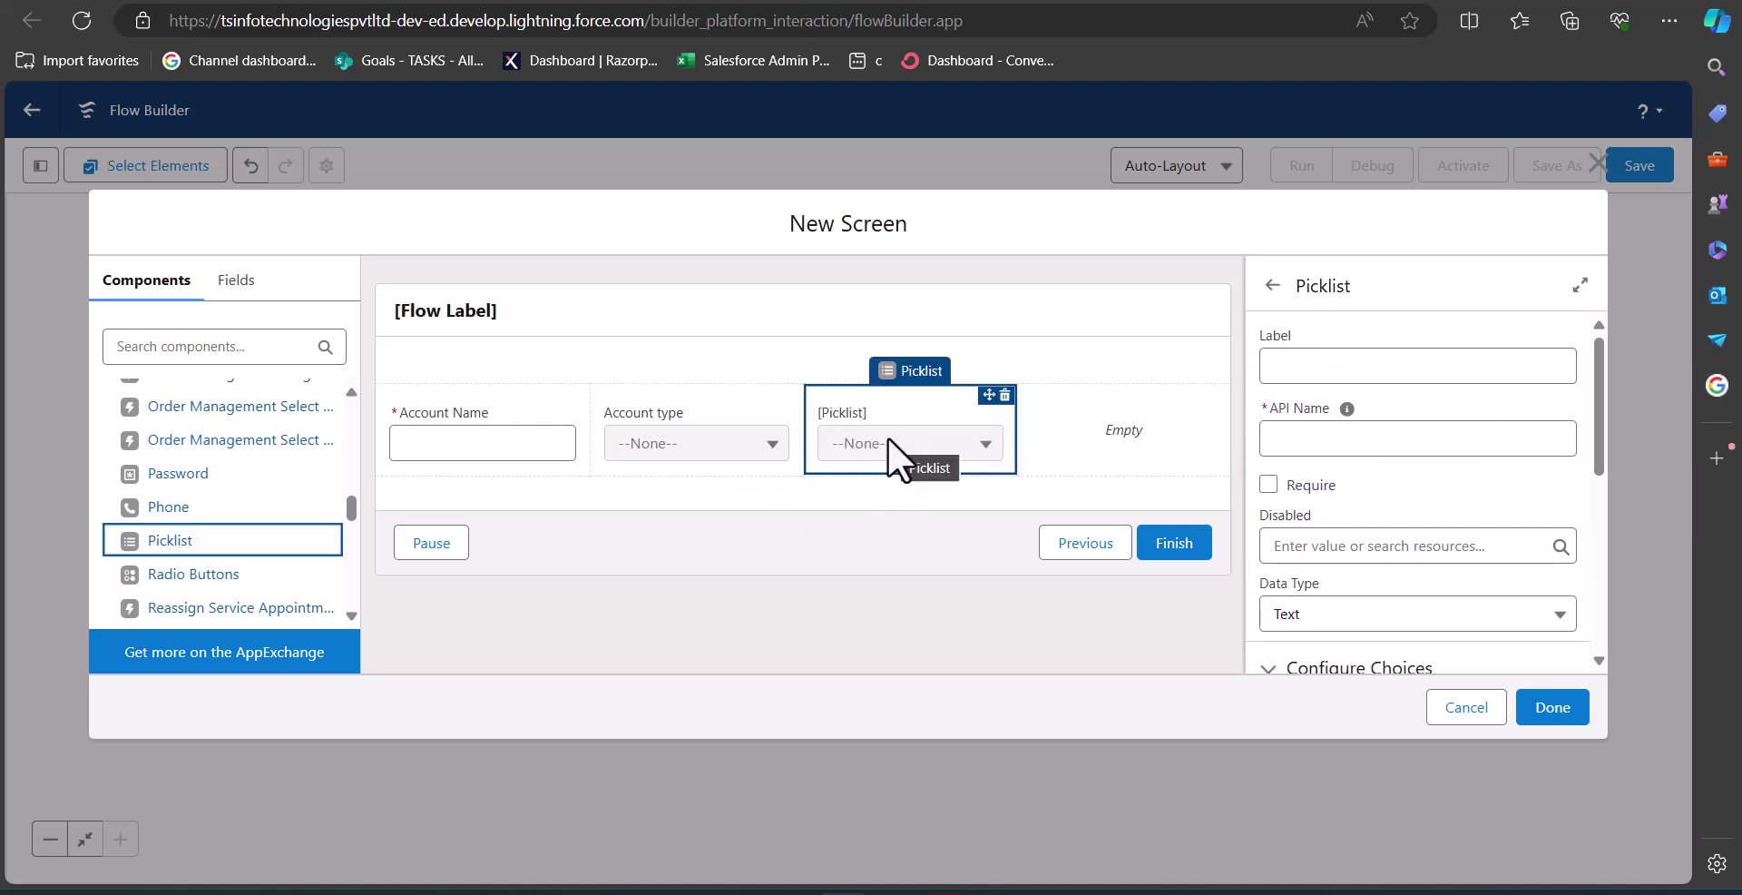
left_click(1340, 368)
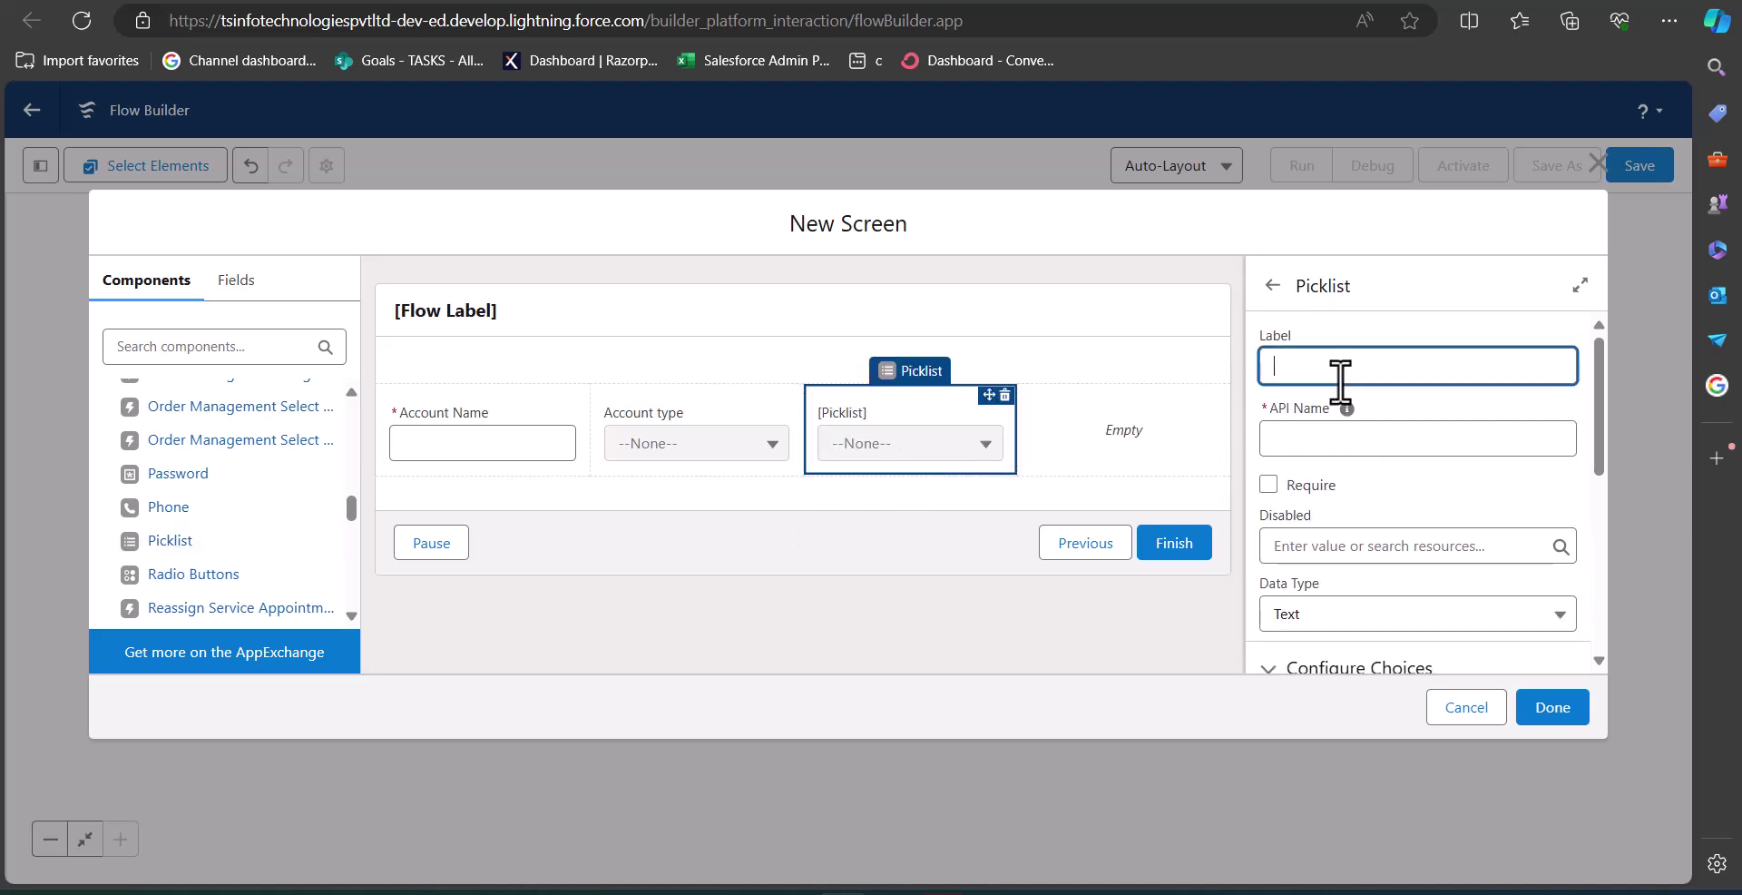
type("Account Industry")
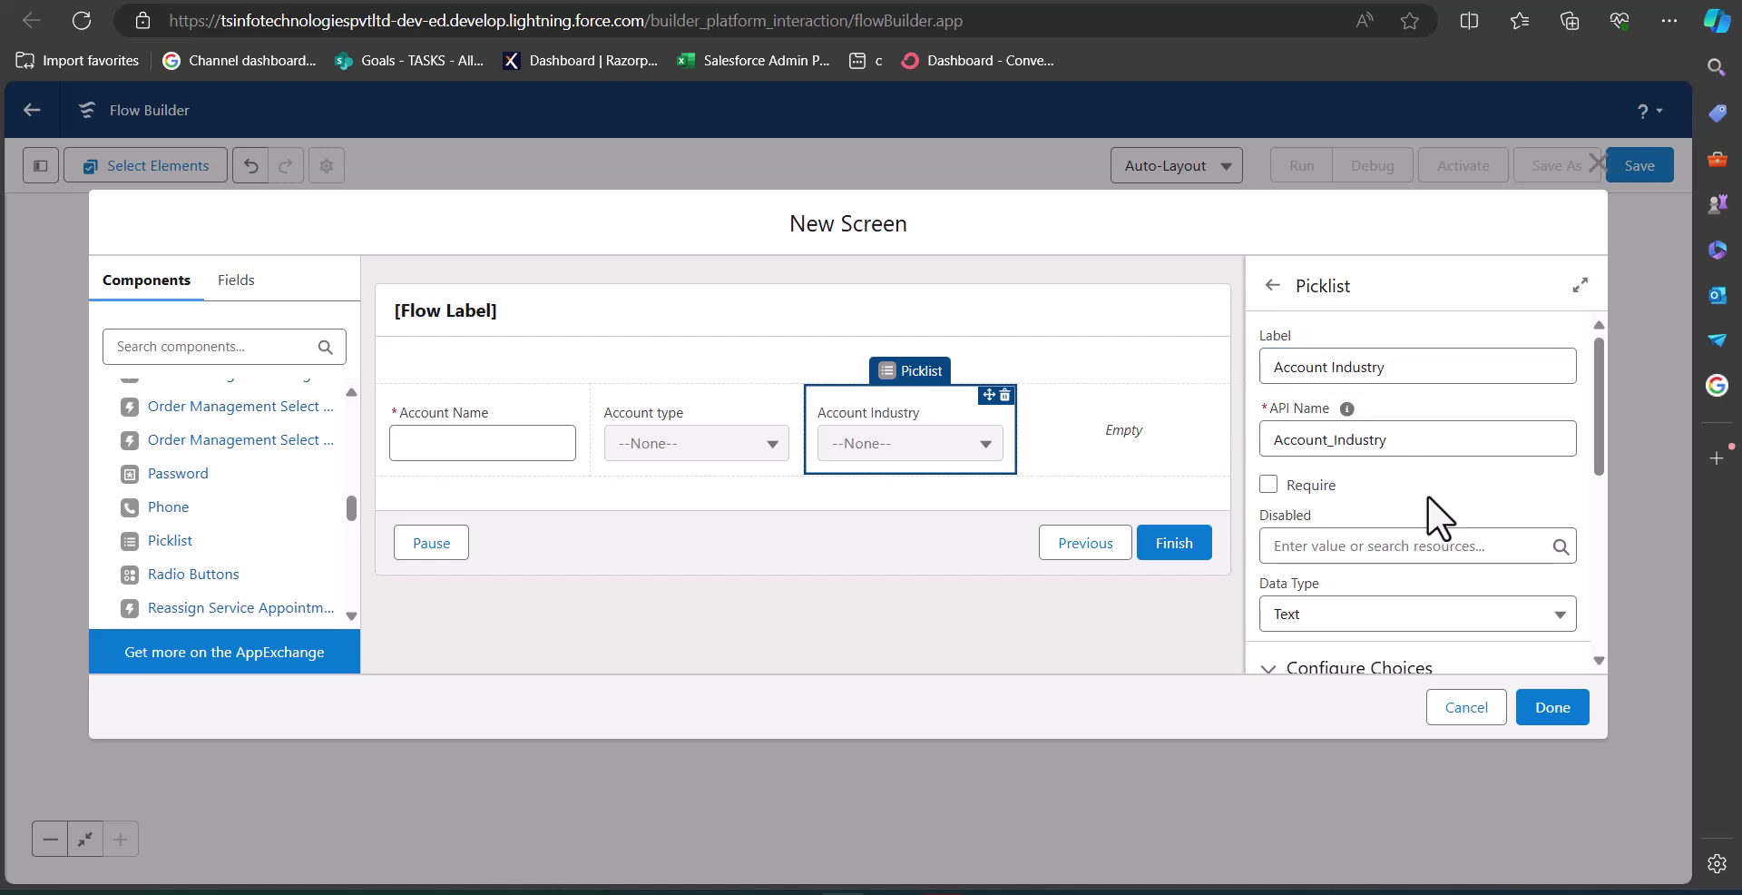
scroll(1424, 493, "down", 5)
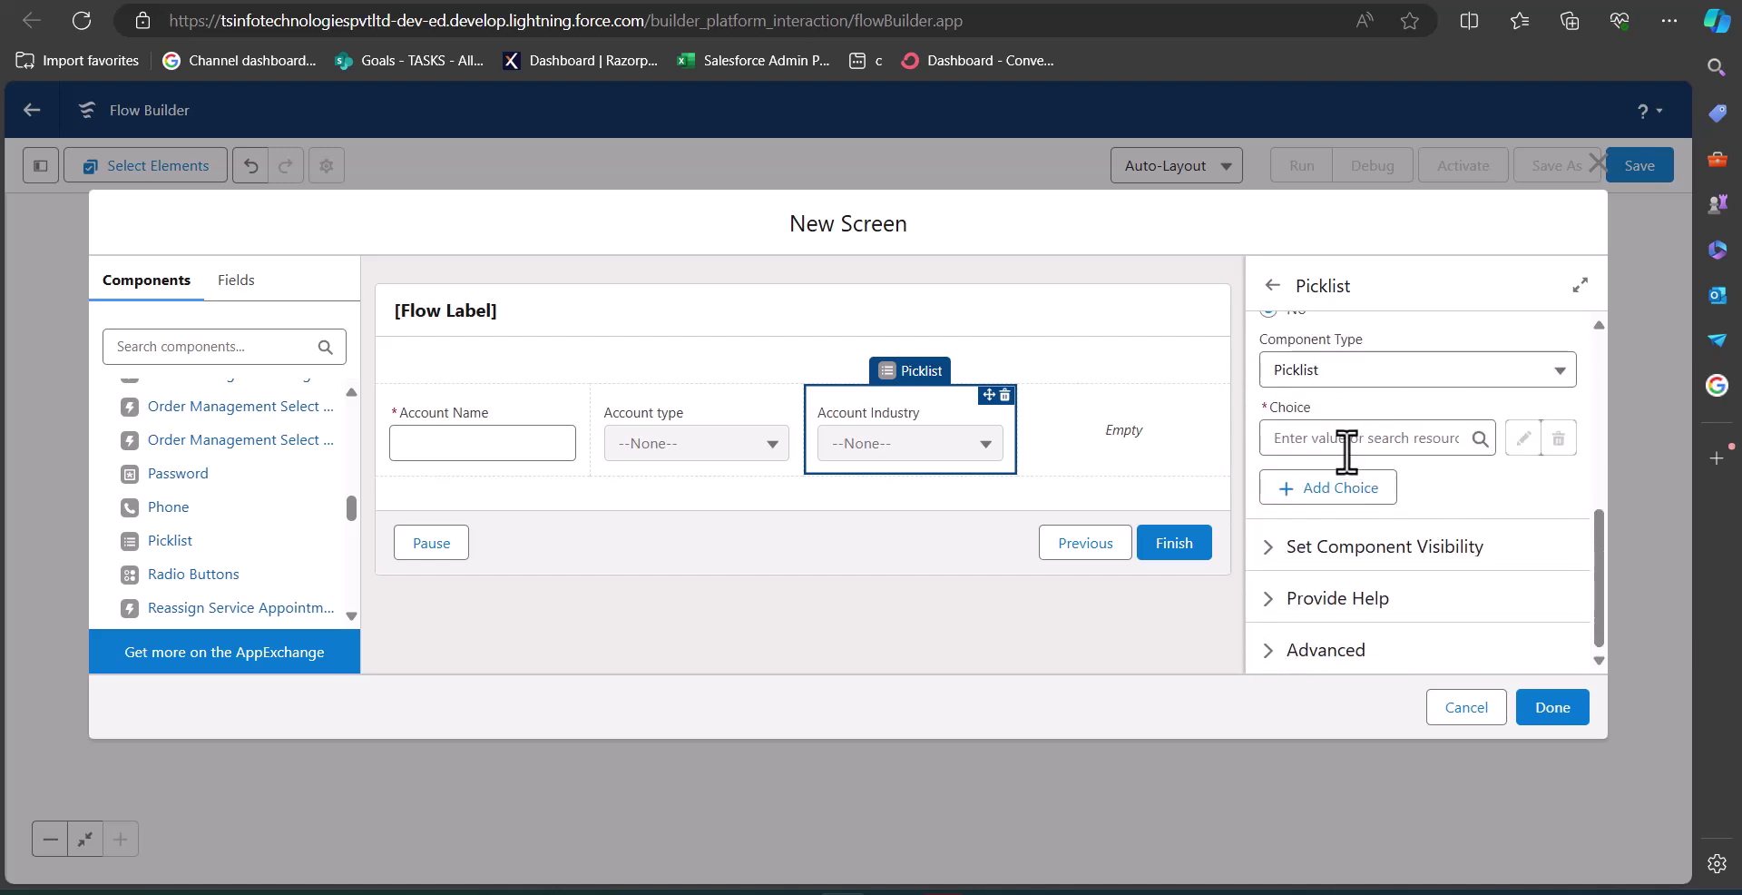
left_click(1347, 444)
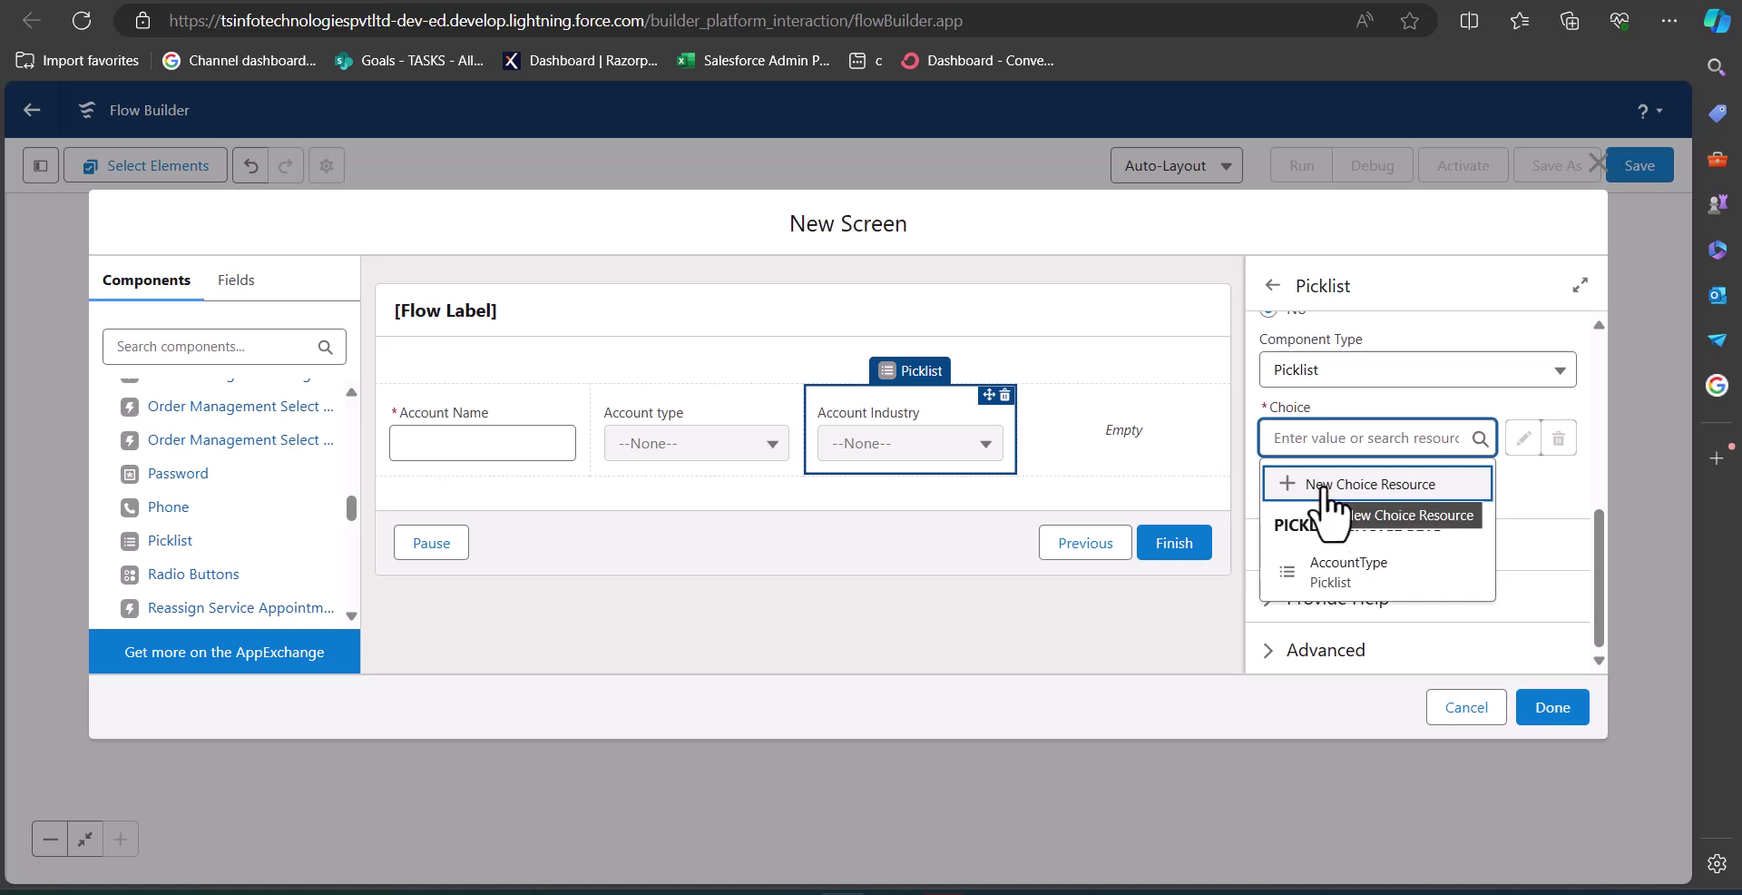
left_click(1323, 490)
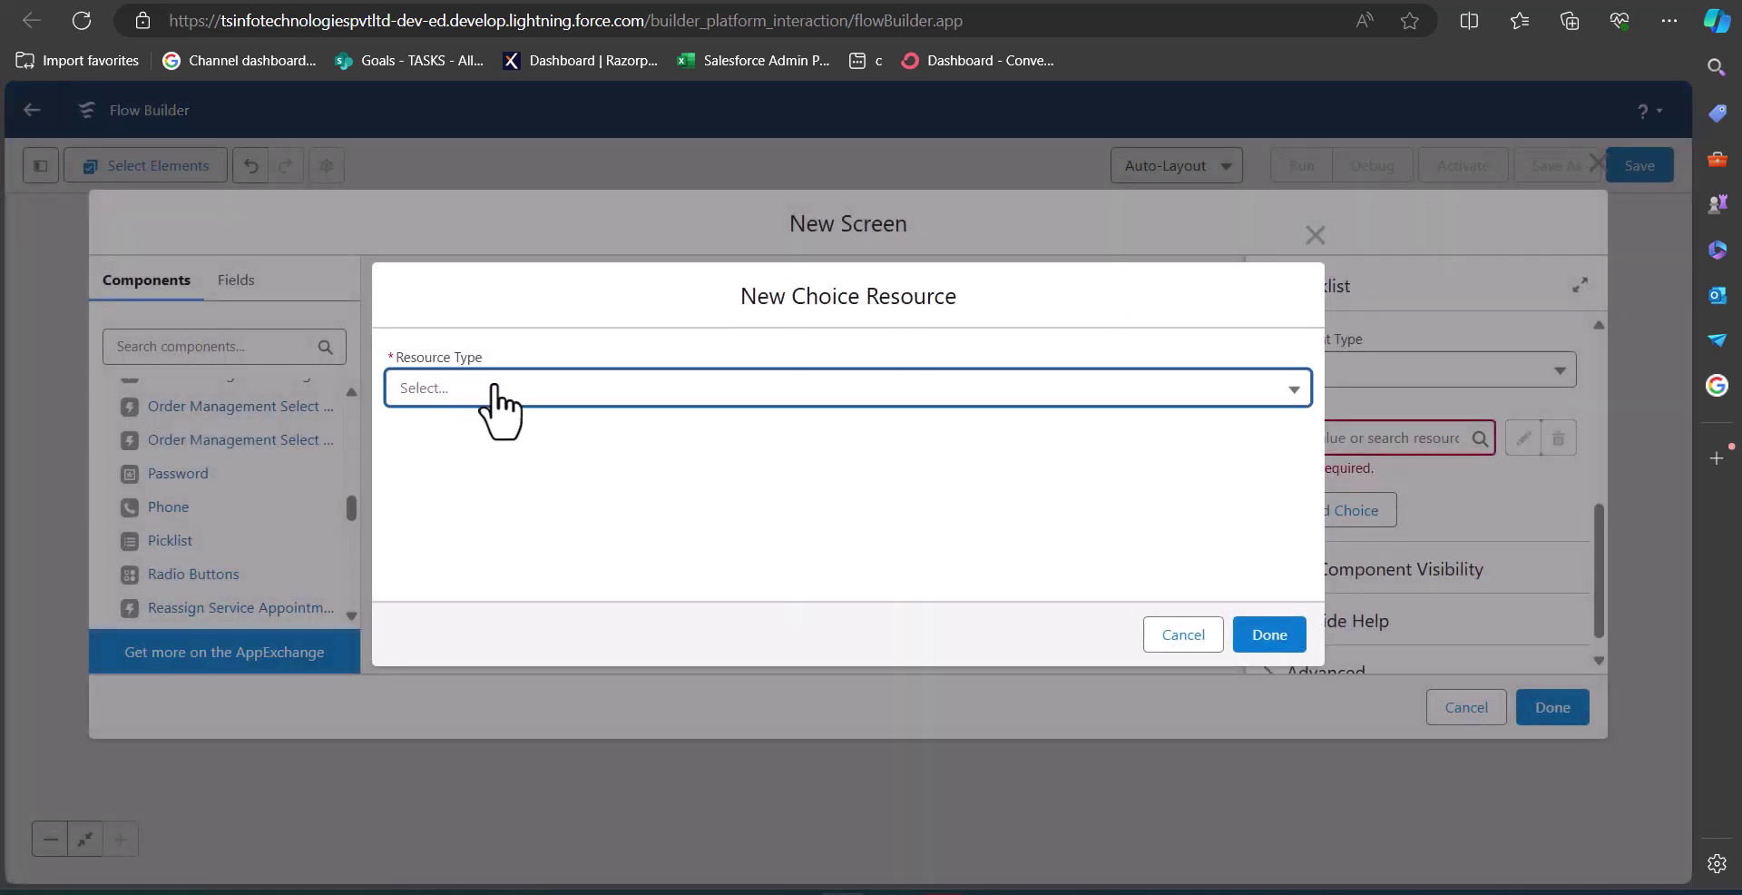
Make the new resource a Picklist Choice Set named AccountIndustry.
left_click(495, 389)
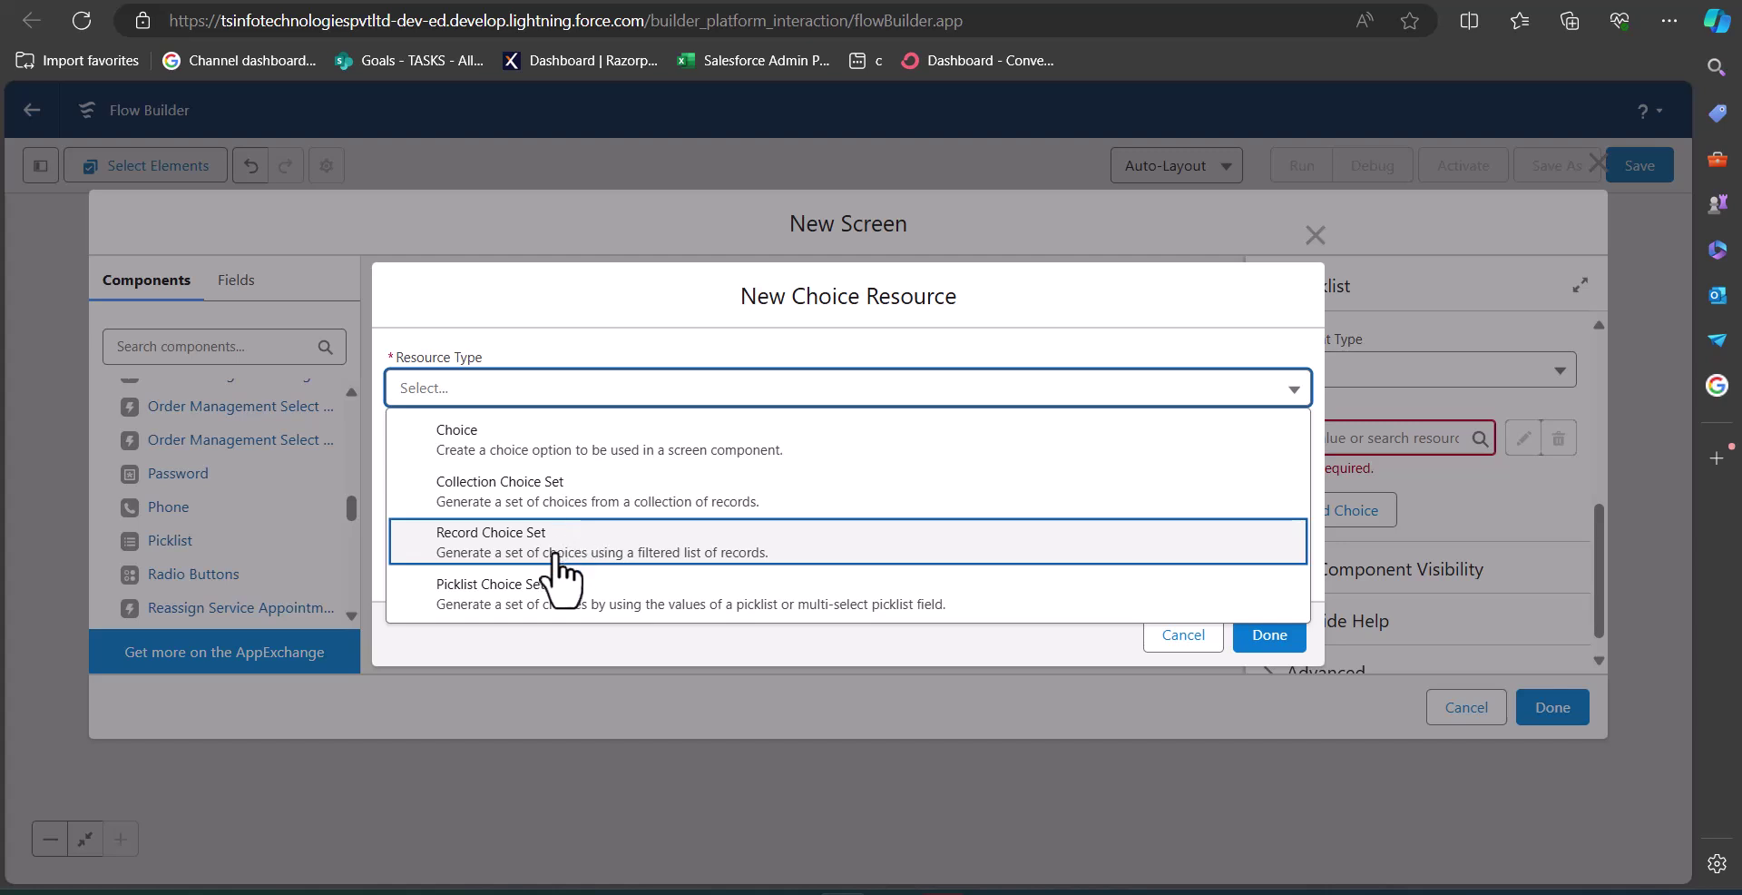
left_click(626, 598)
left_click(438, 439)
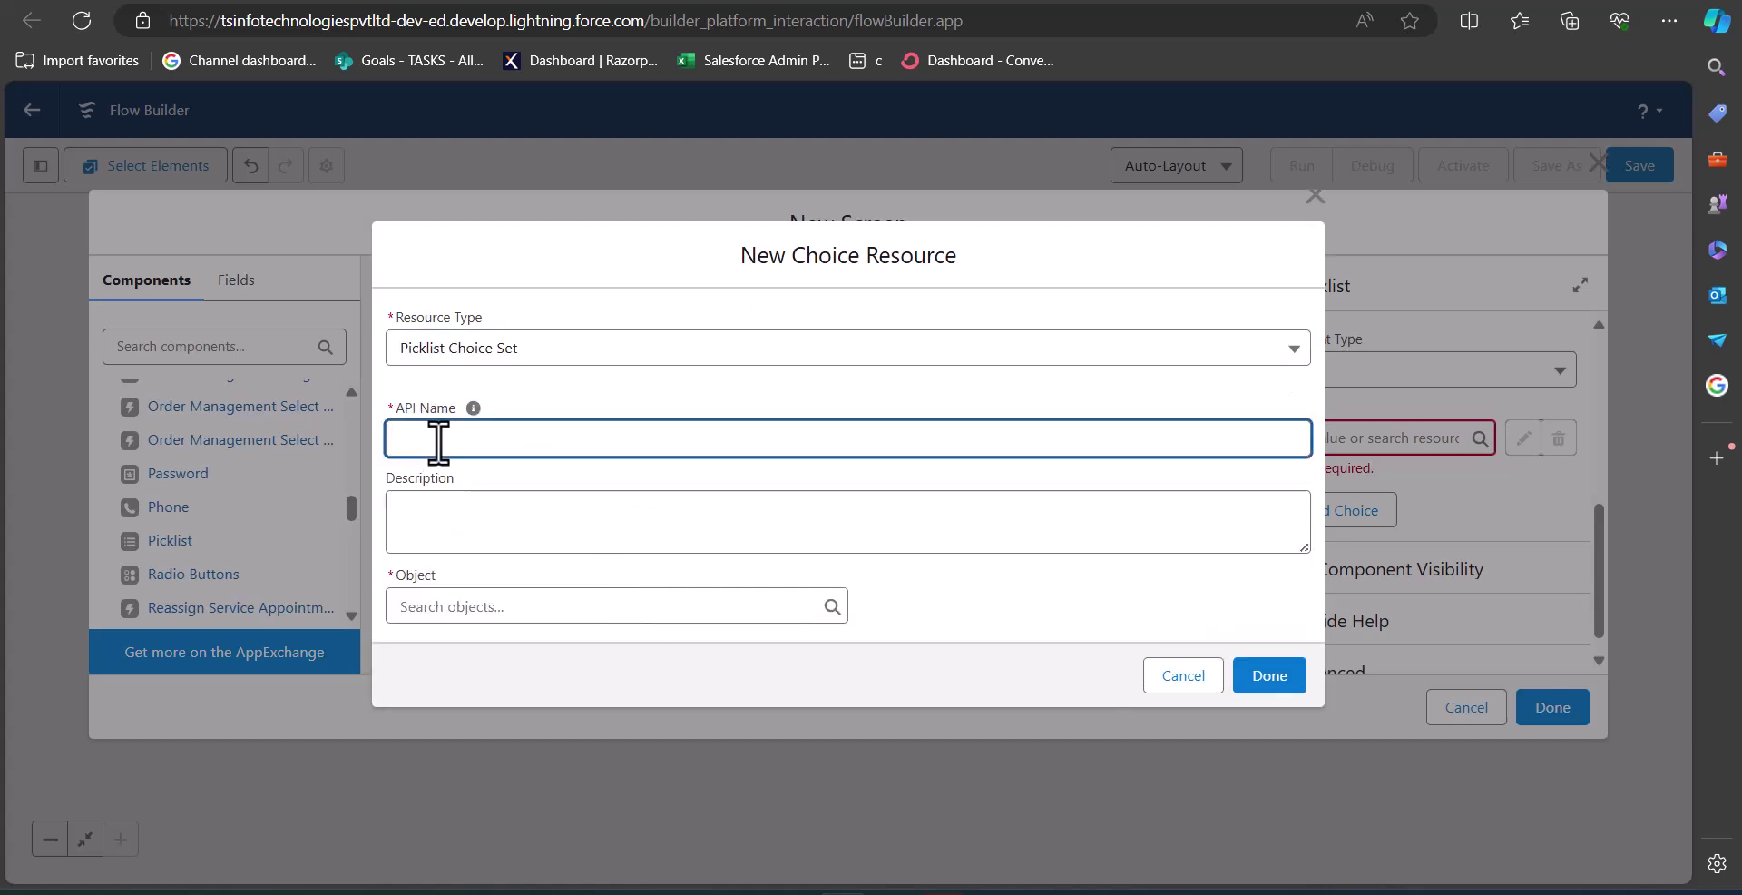
type("INdia")
key("ctrl+a")
key("BackSpace")
type("Account")
key("Tab")
key("Tab")
Source the choices from the Account object's Industry picklist field.
type("acc")
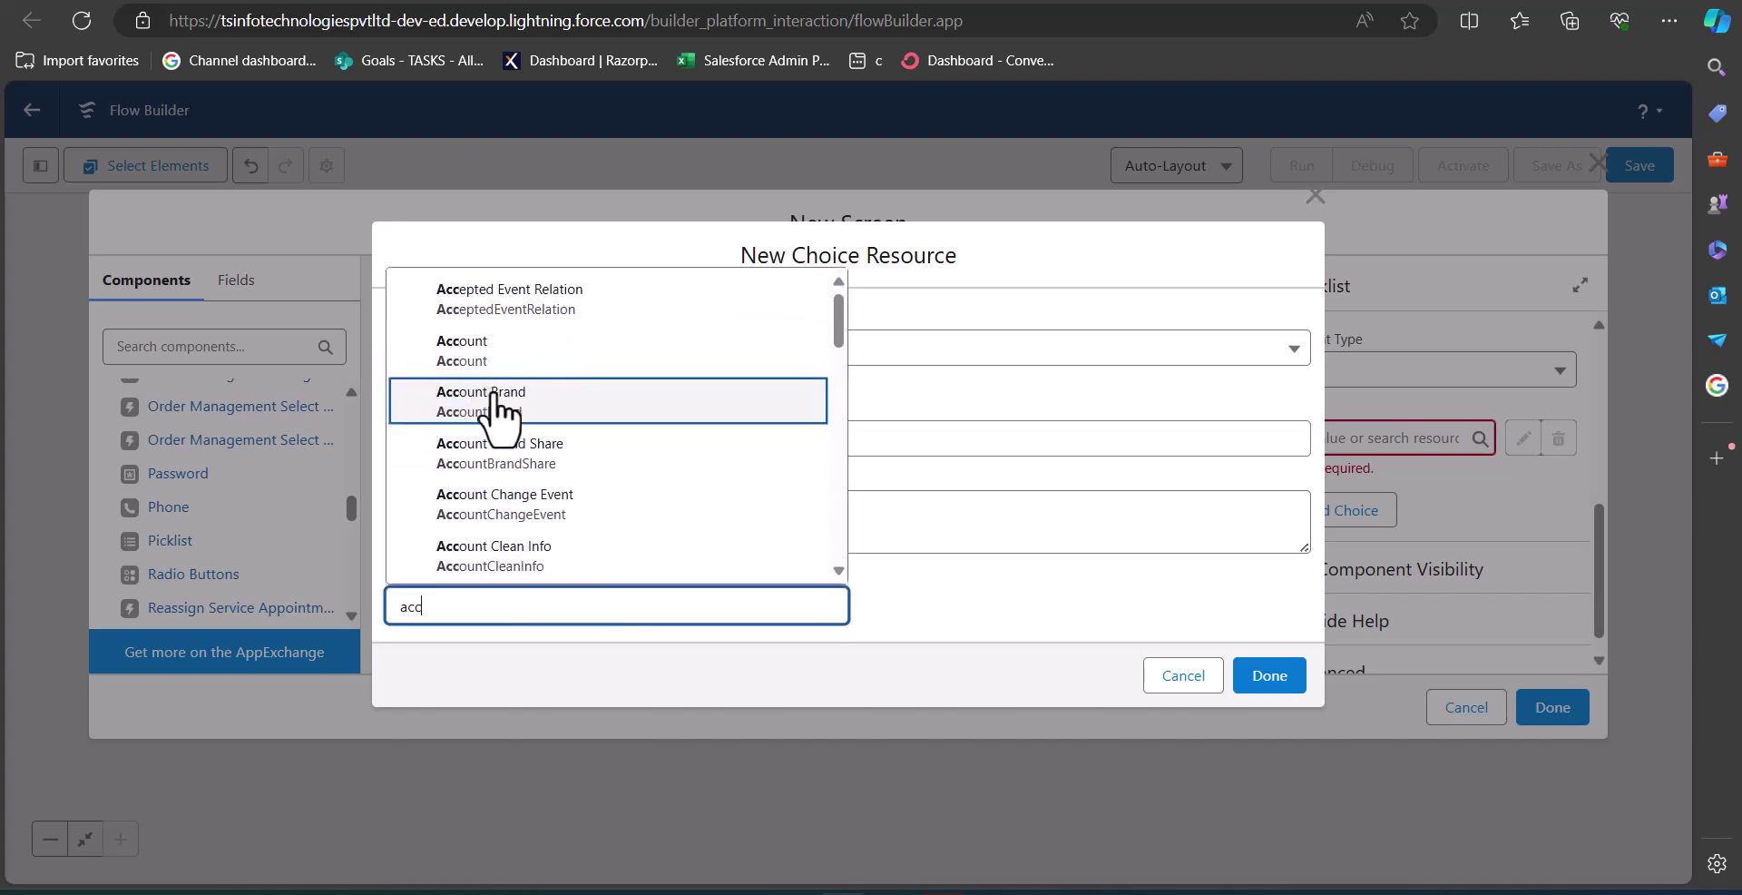
left_click(543, 370)
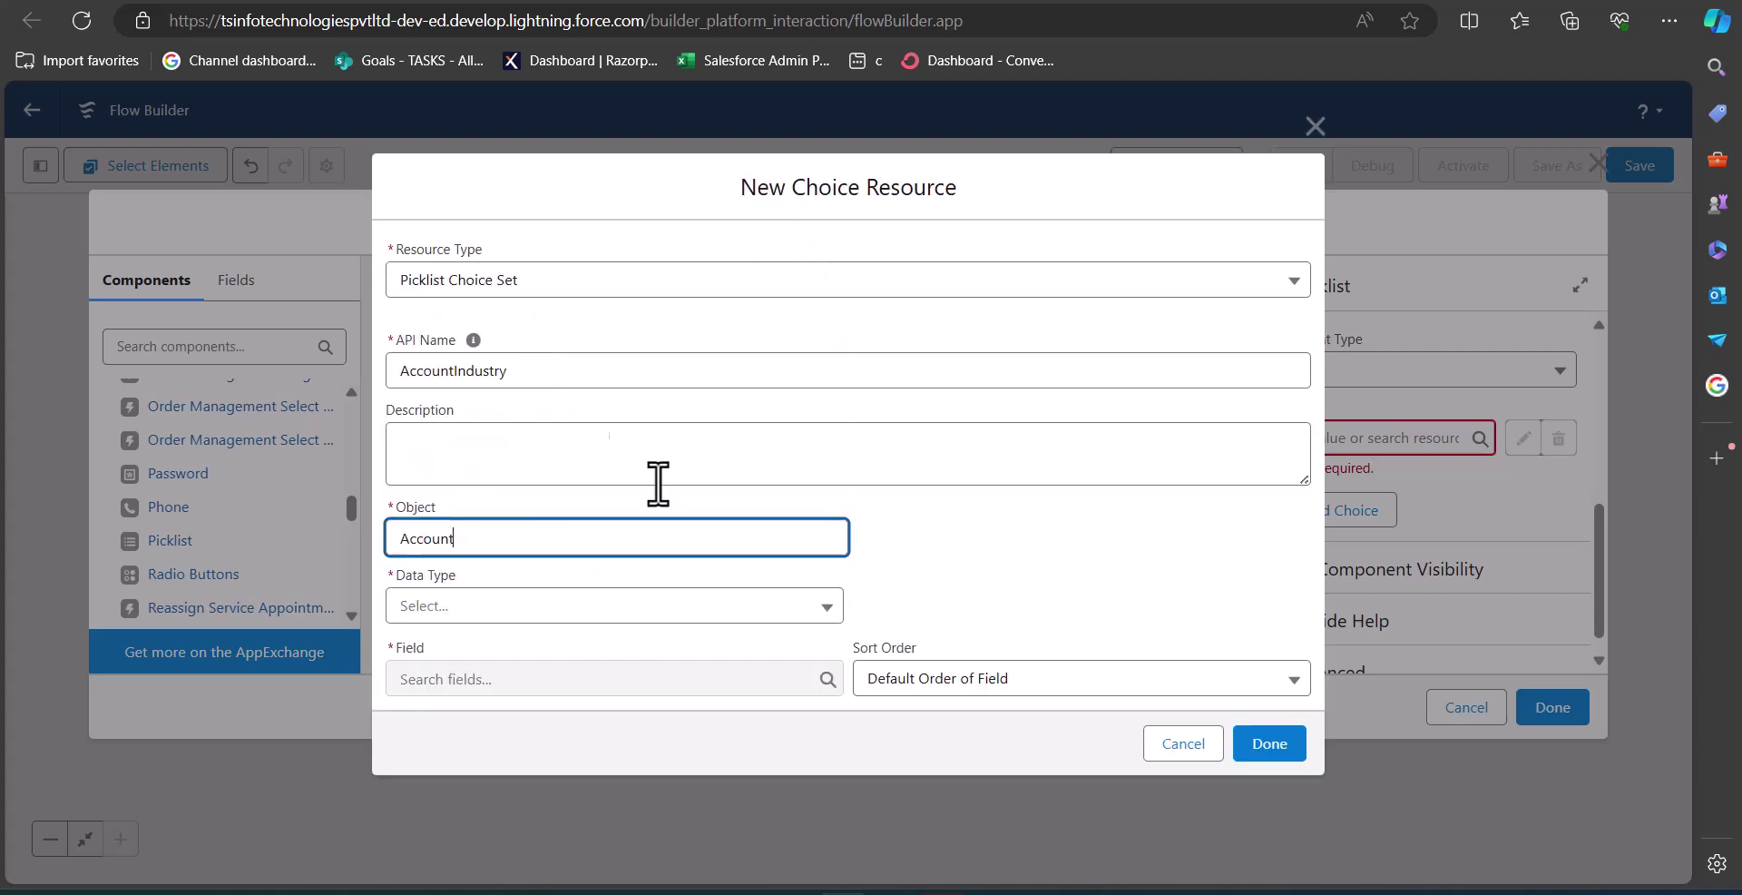
left_click(531, 606)
left_click(521, 653)
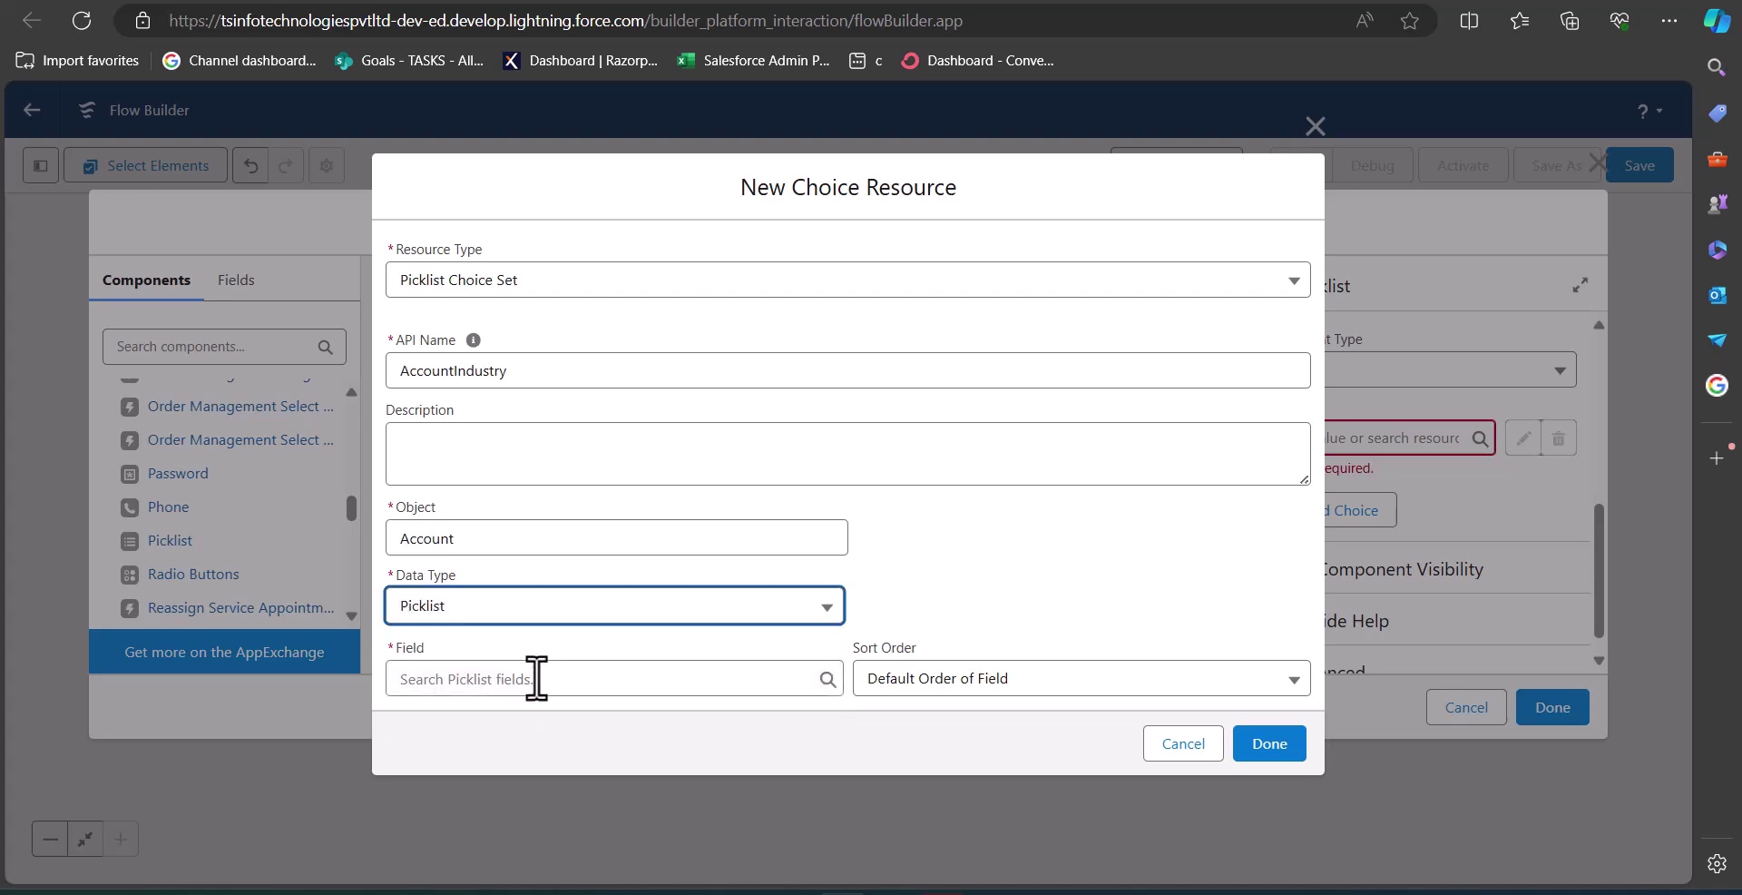
left_click(536, 678)
type("ind")
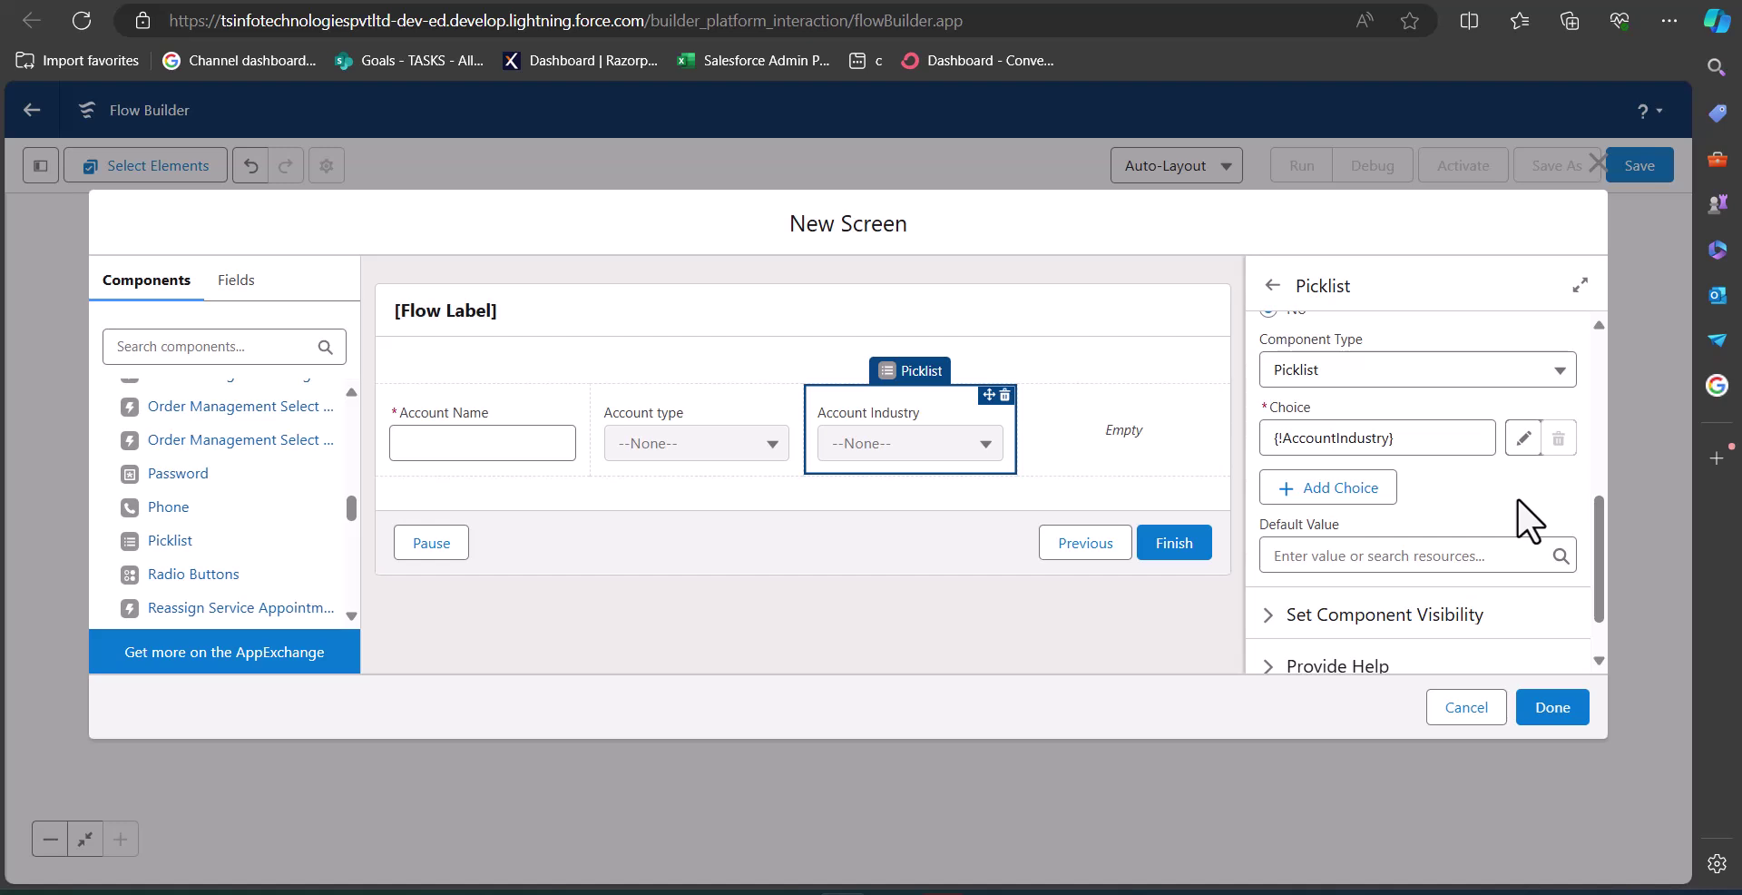
Delete the empty Column 4 from the section and finish the Account details screen.
left_click(1145, 430)
scroll(1546, 606, "down", 2)
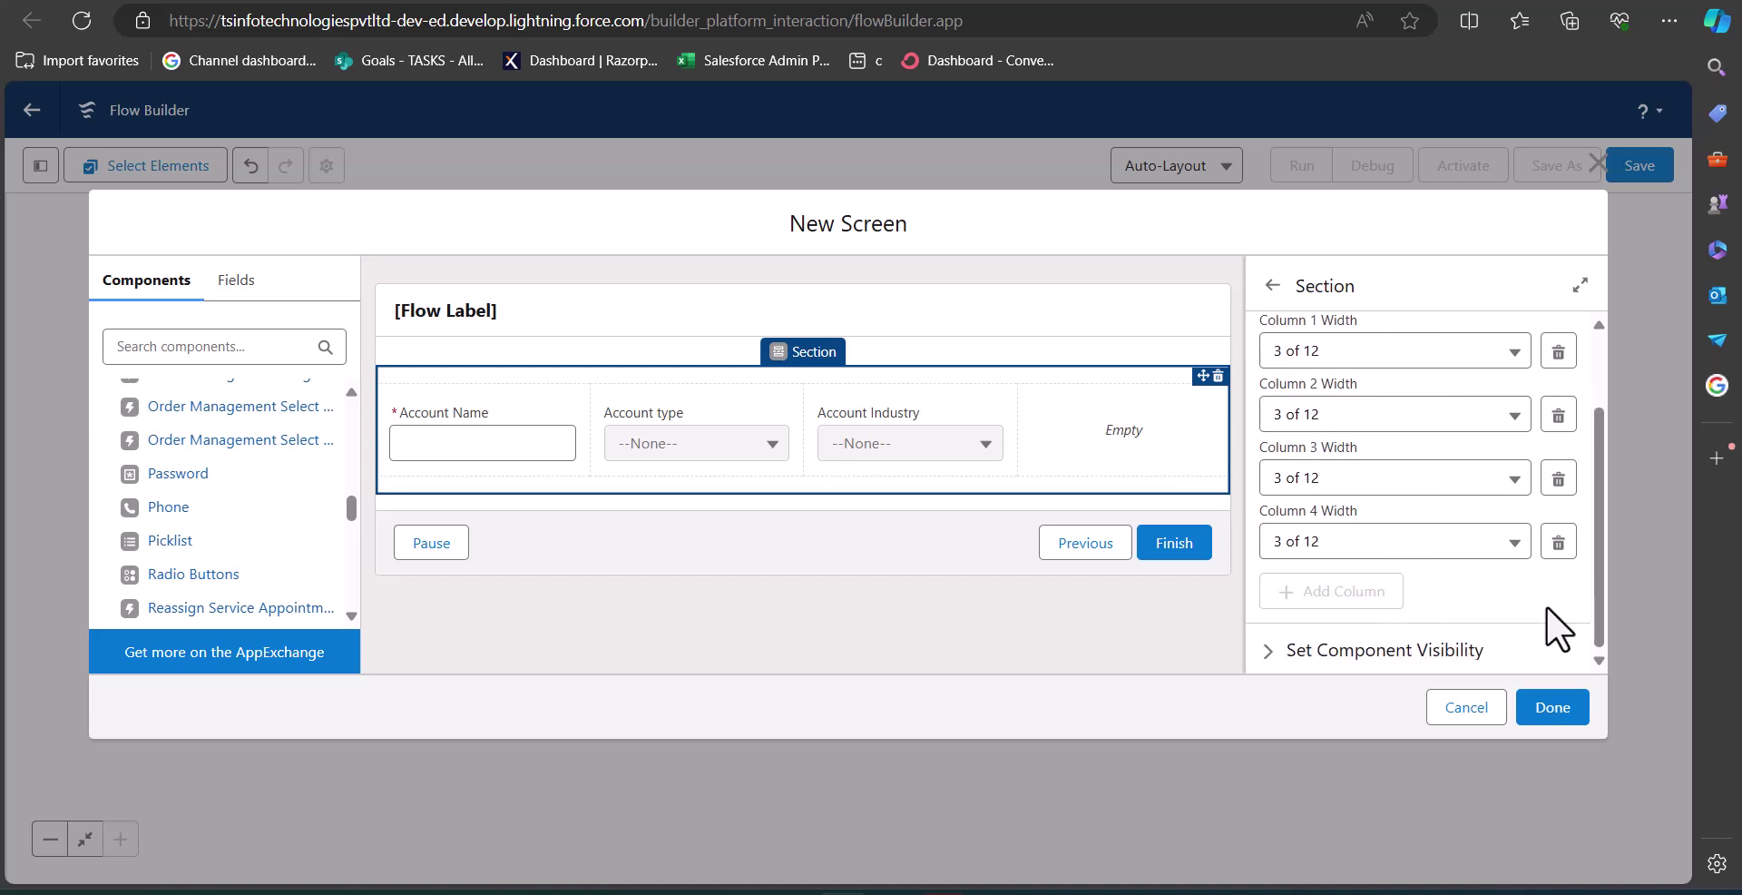
left_click(1558, 545)
left_click(999, 535)
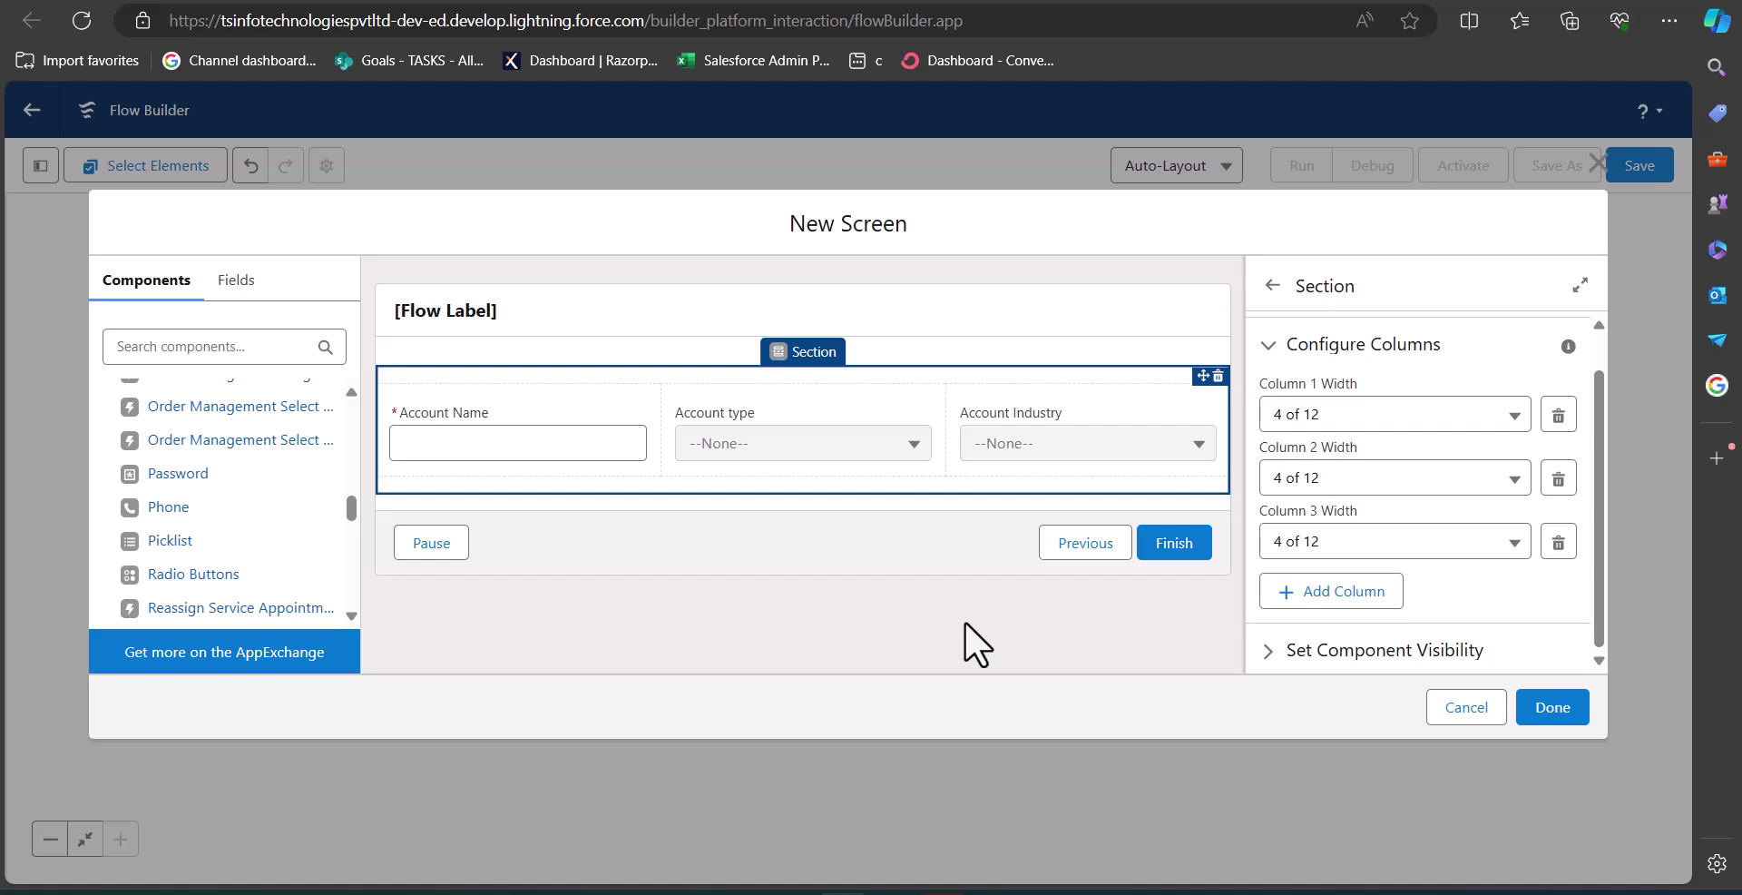
left_click(1554, 708)
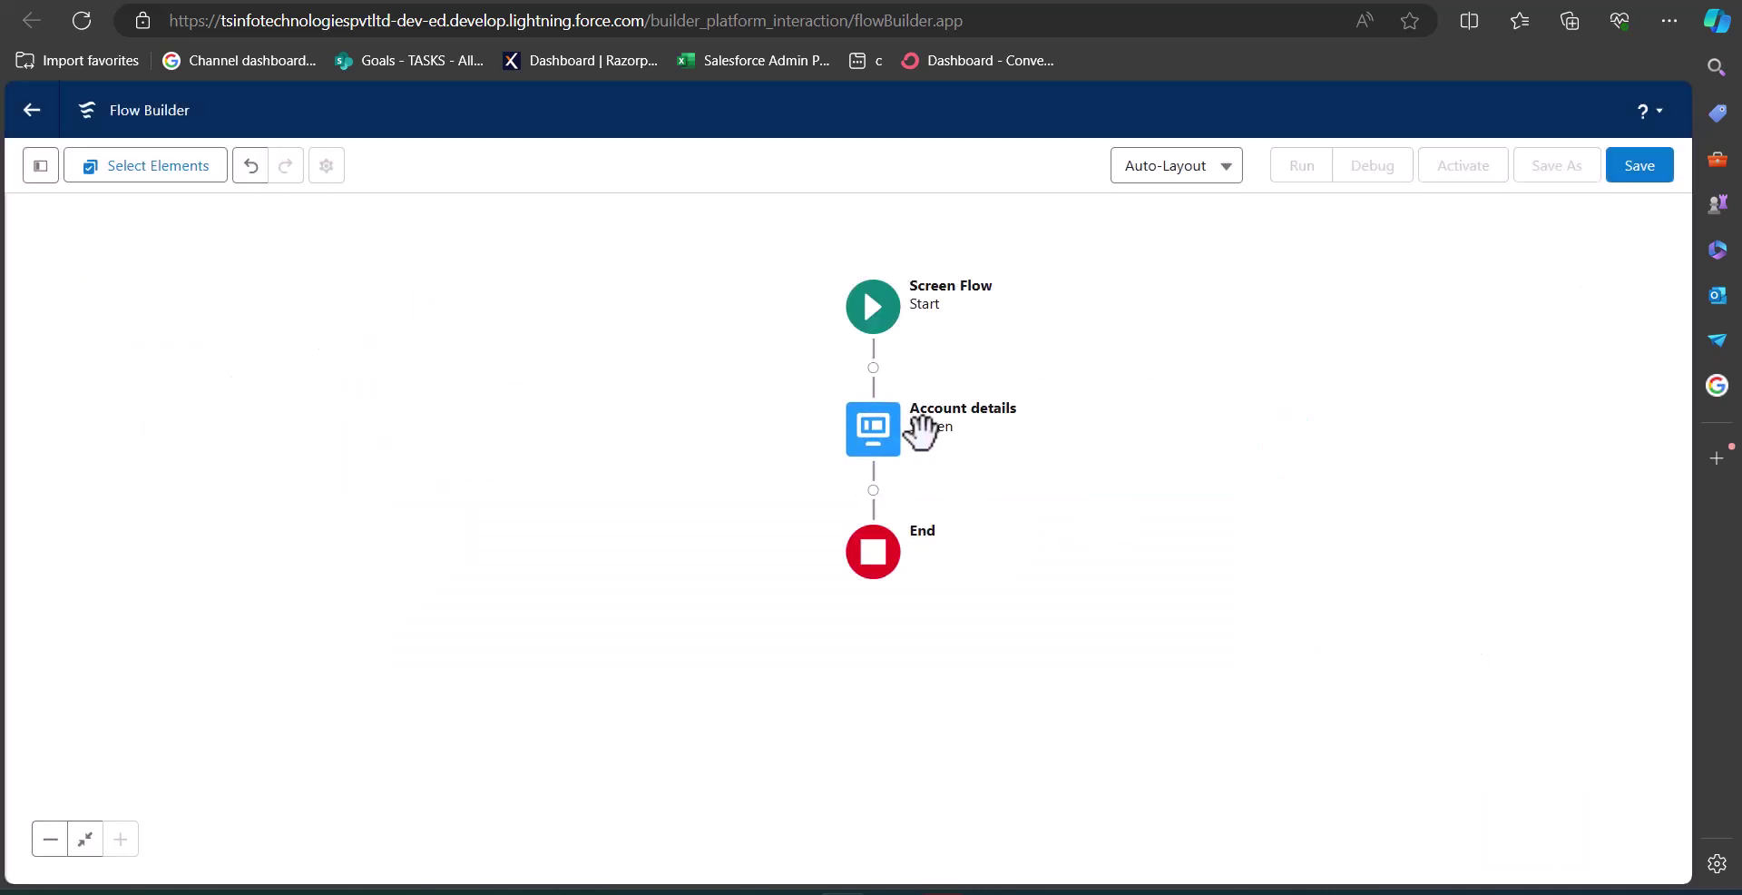
Insert a Create Records element after the Account details screen.
left_click(873, 490)
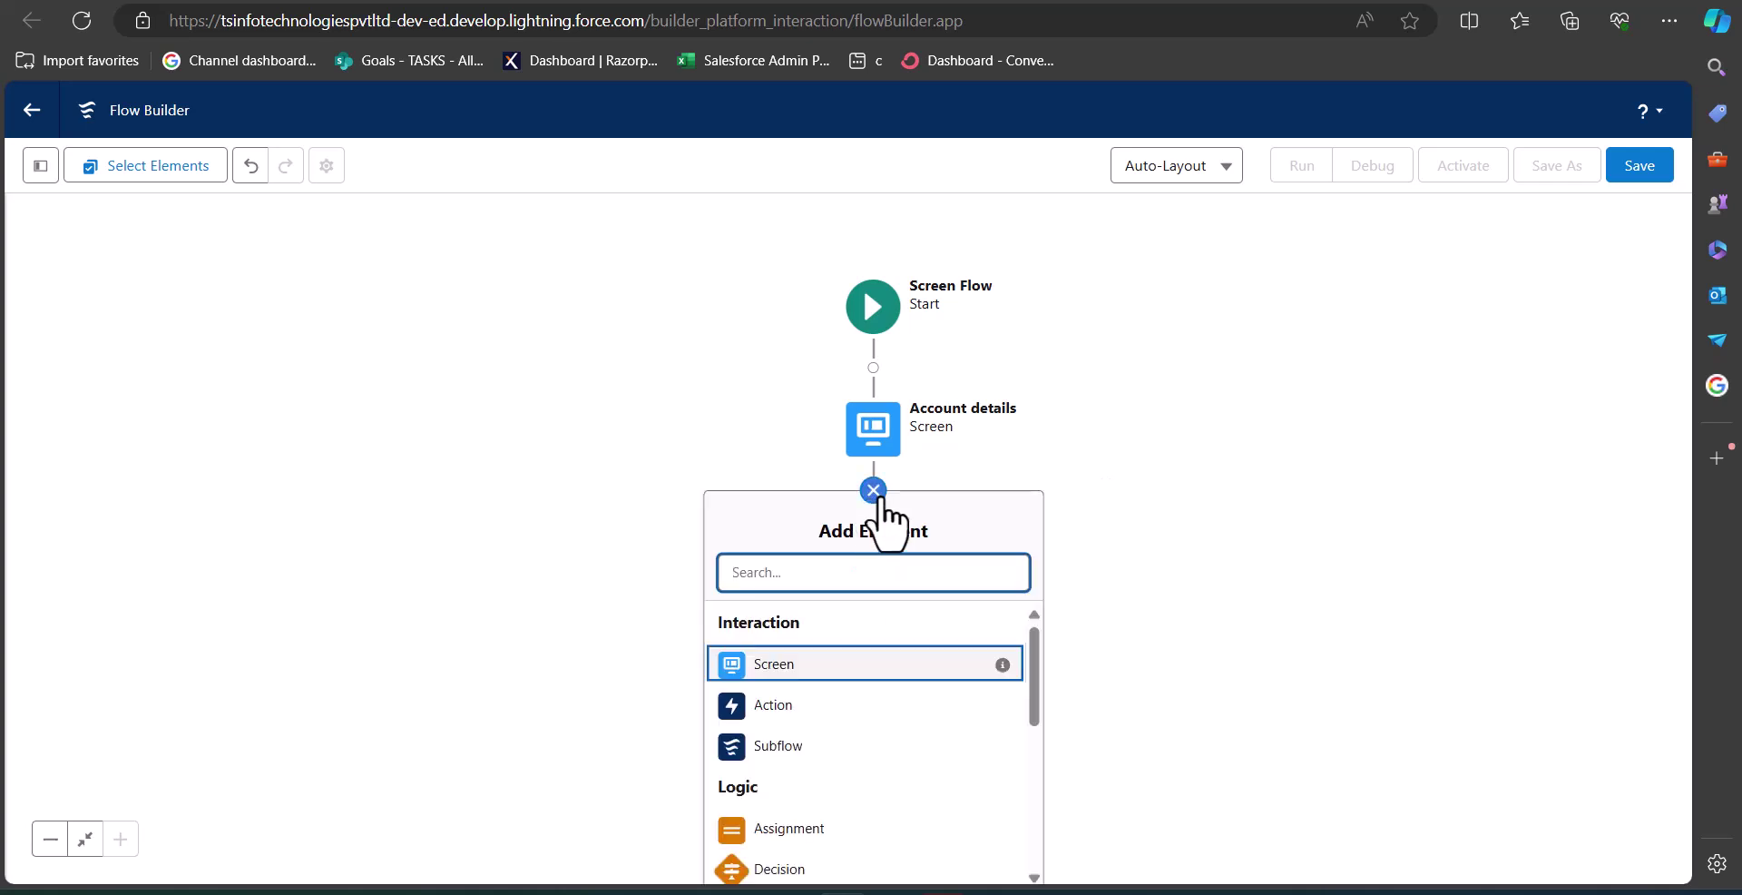
scroll(1190, 479, "down", 2)
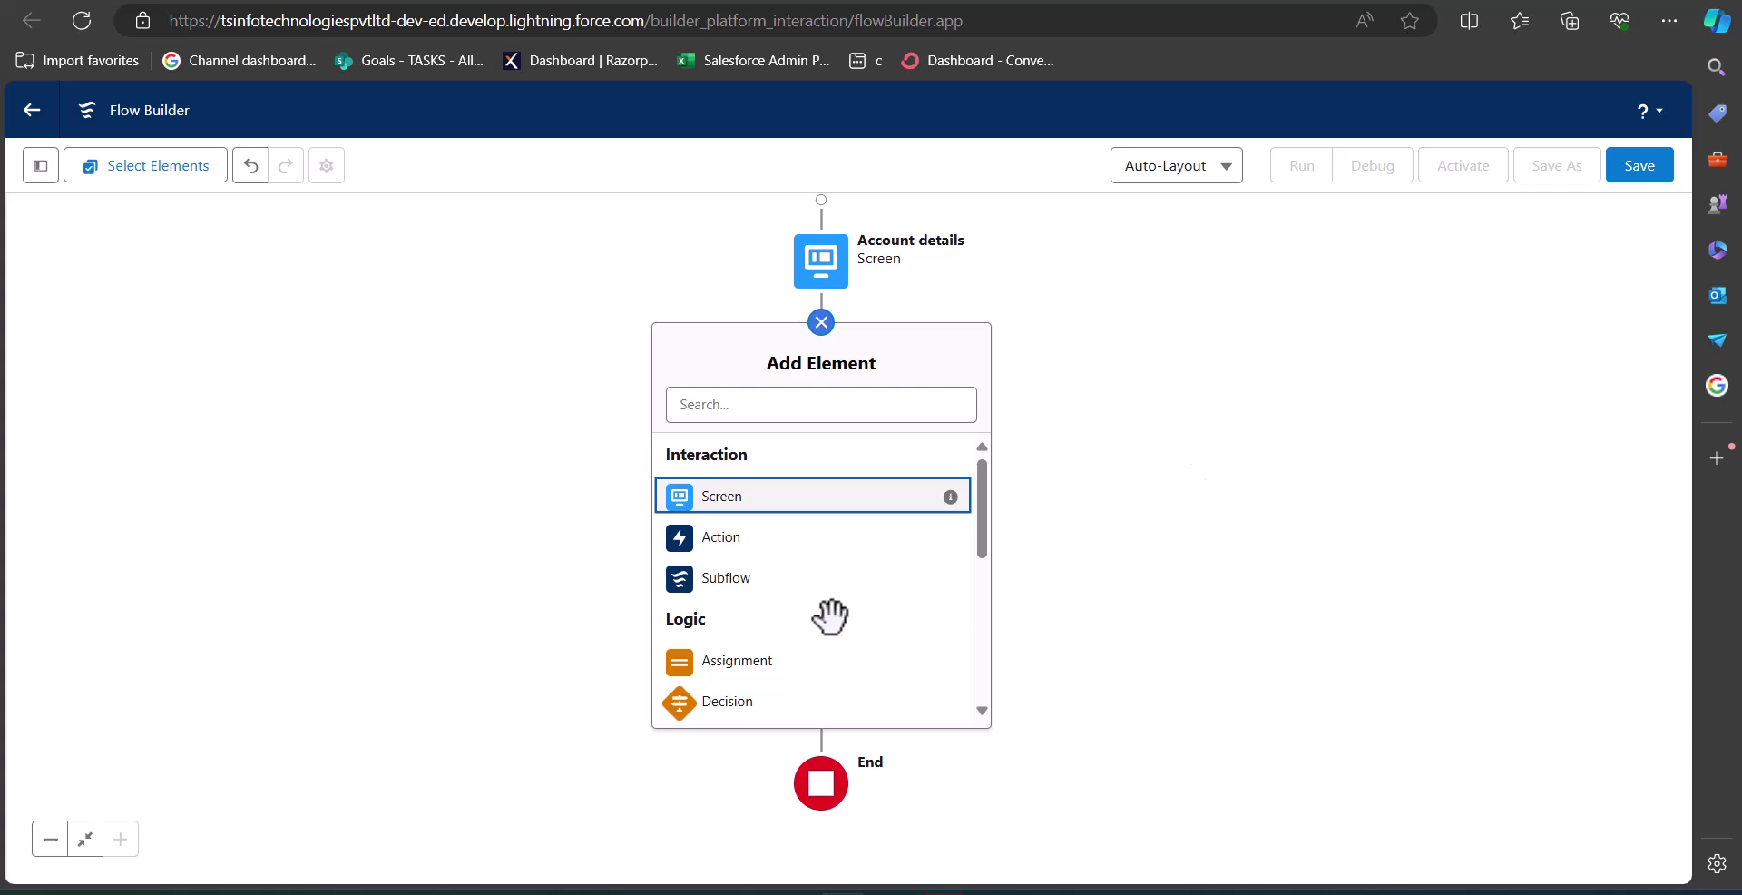
scroll(828, 617, "down", 5)
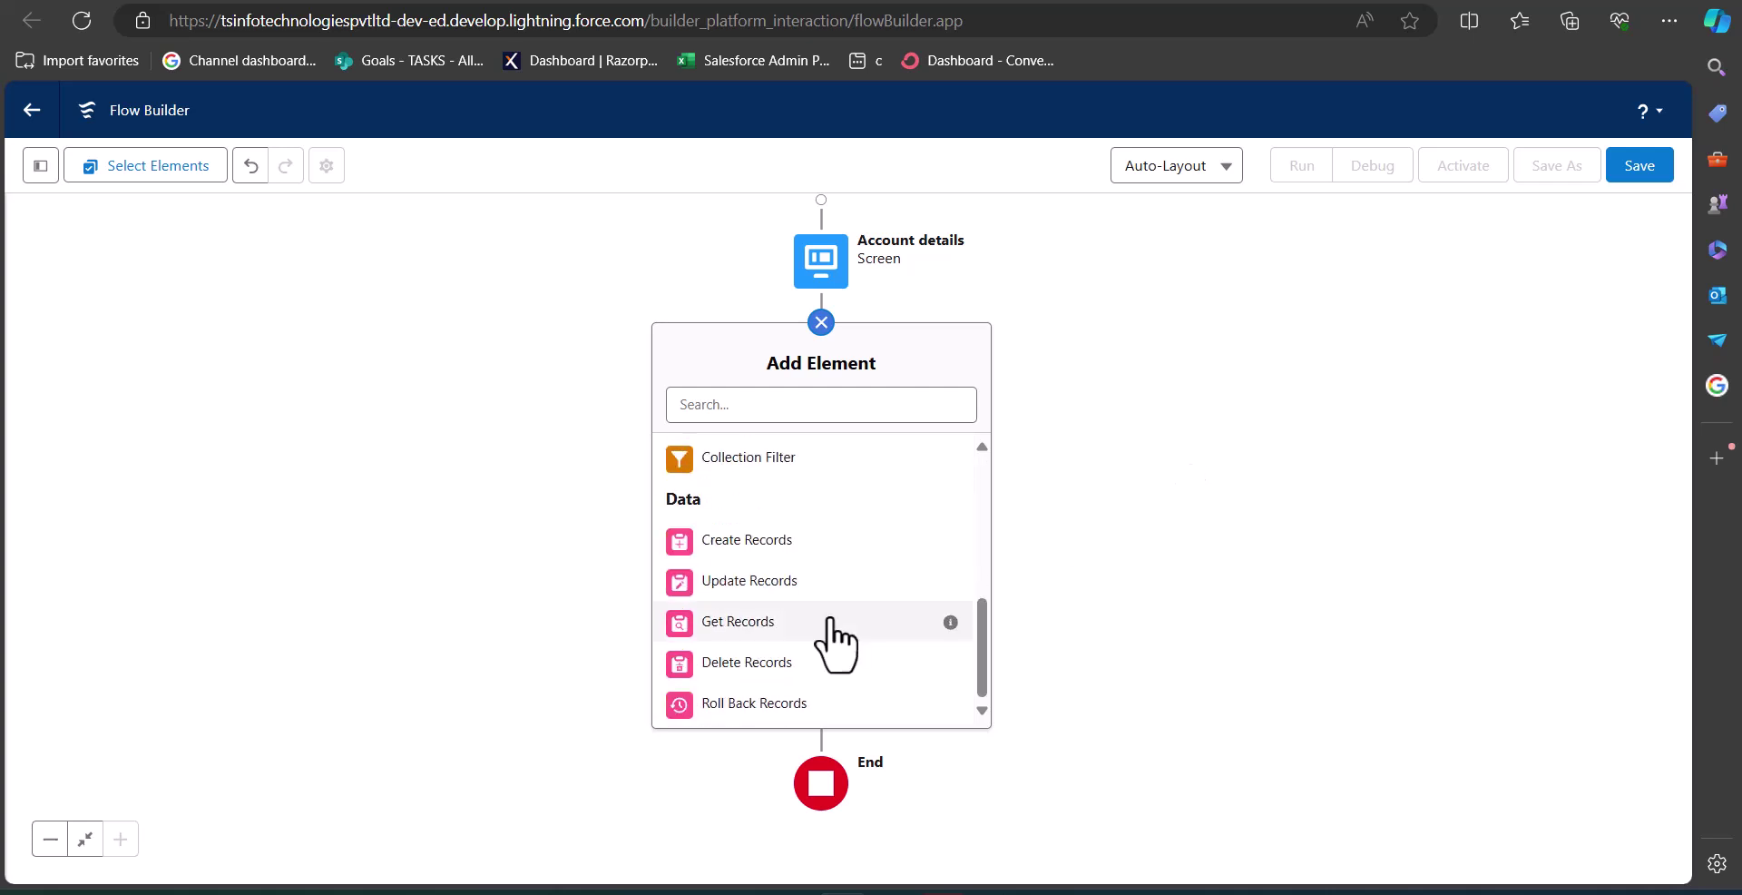
left_click(769, 545)
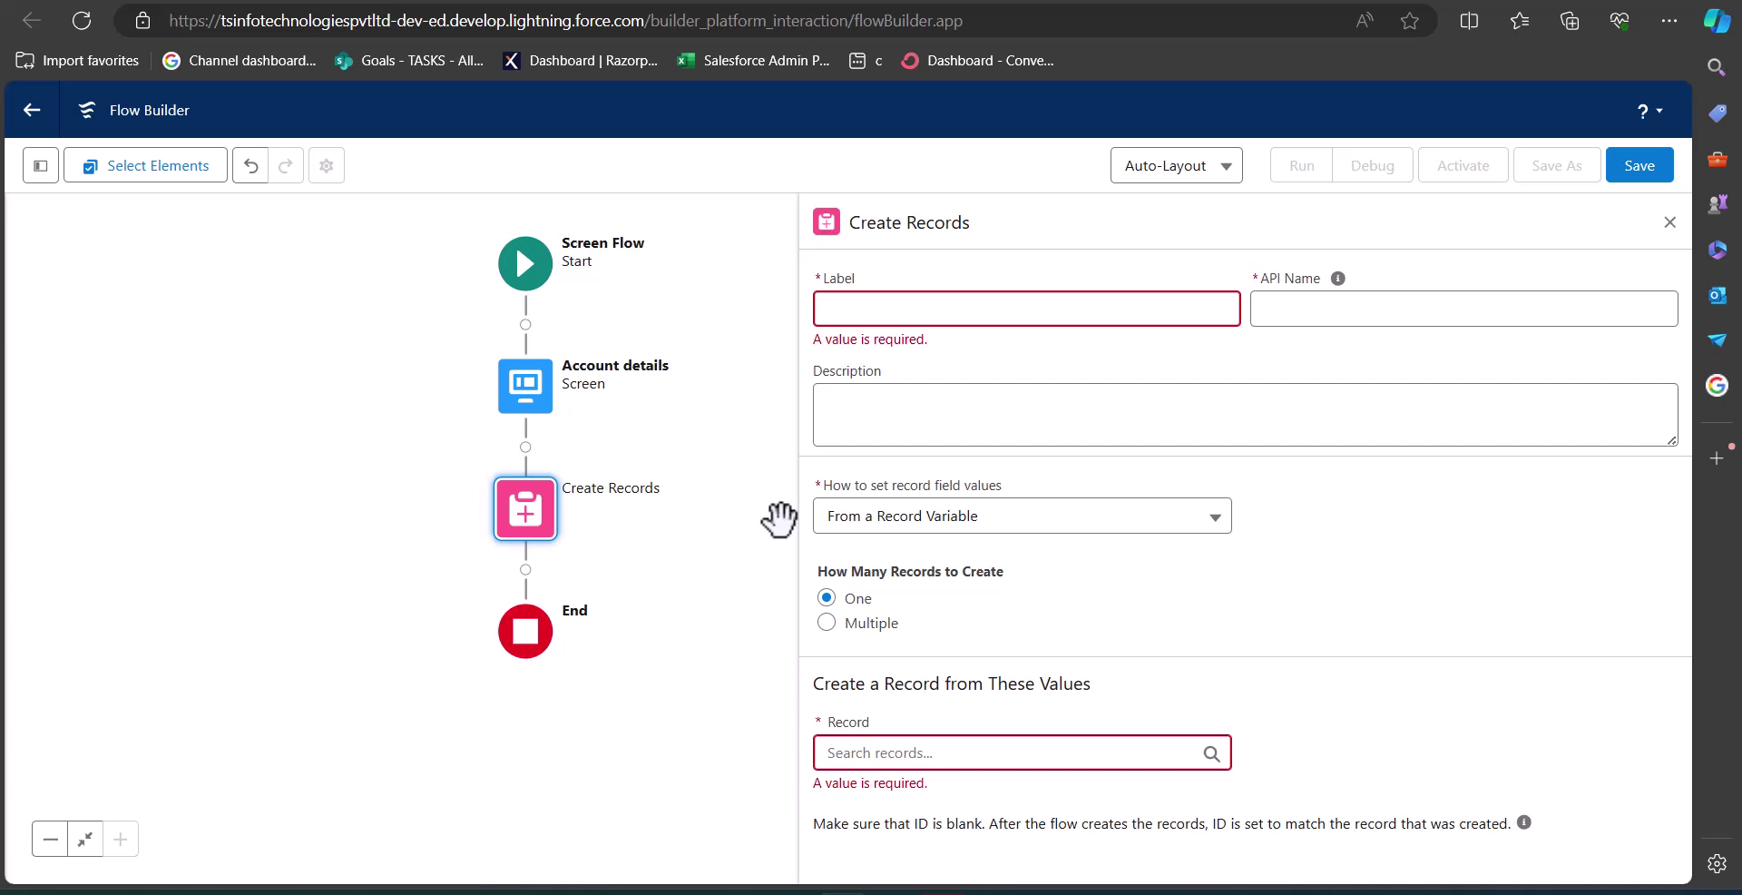
Label the element 'Create Account', set field values manually, and choose the Account object.
left_click(938, 320)
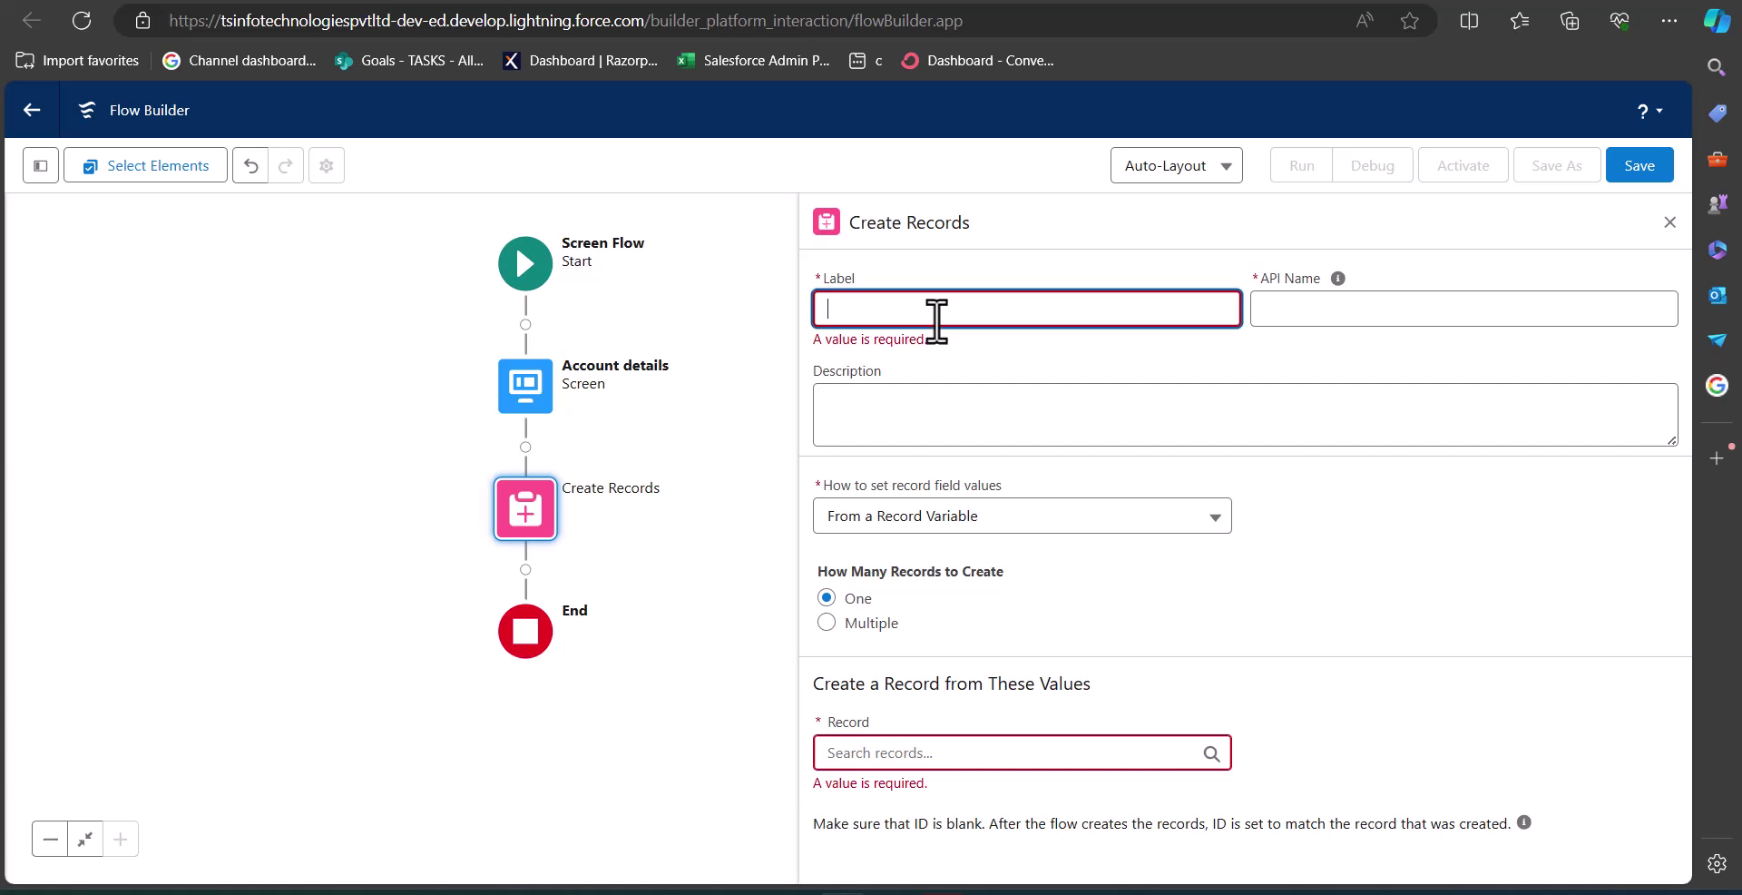
type("Create Account")
left_click(819, 472)
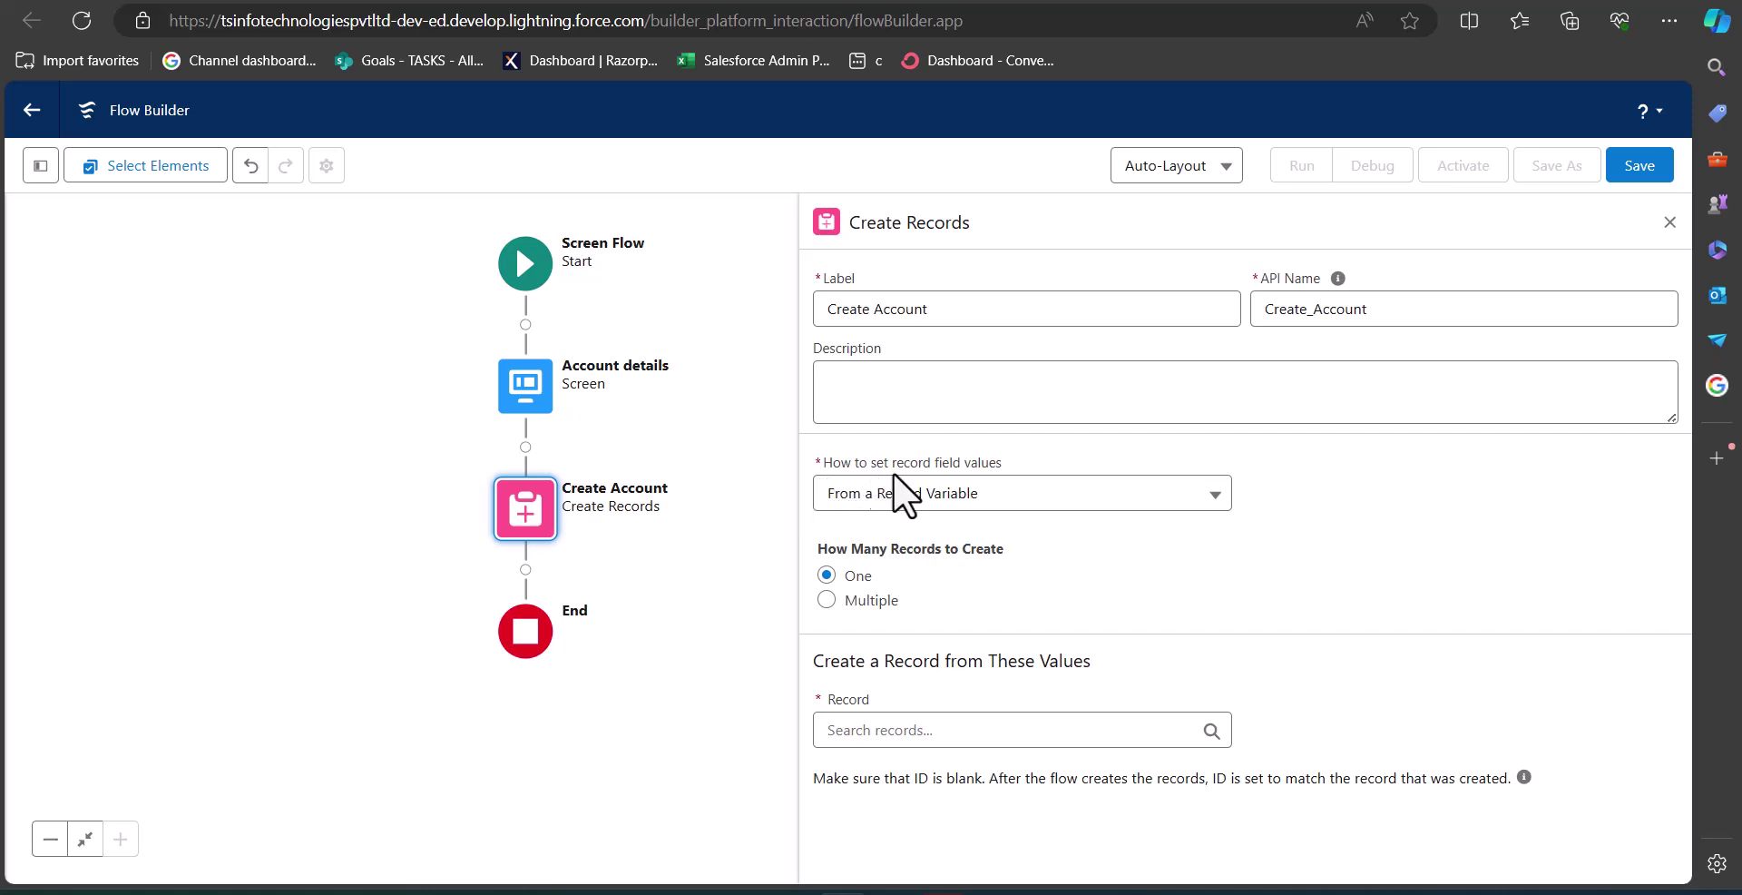
left_click(1100, 497)
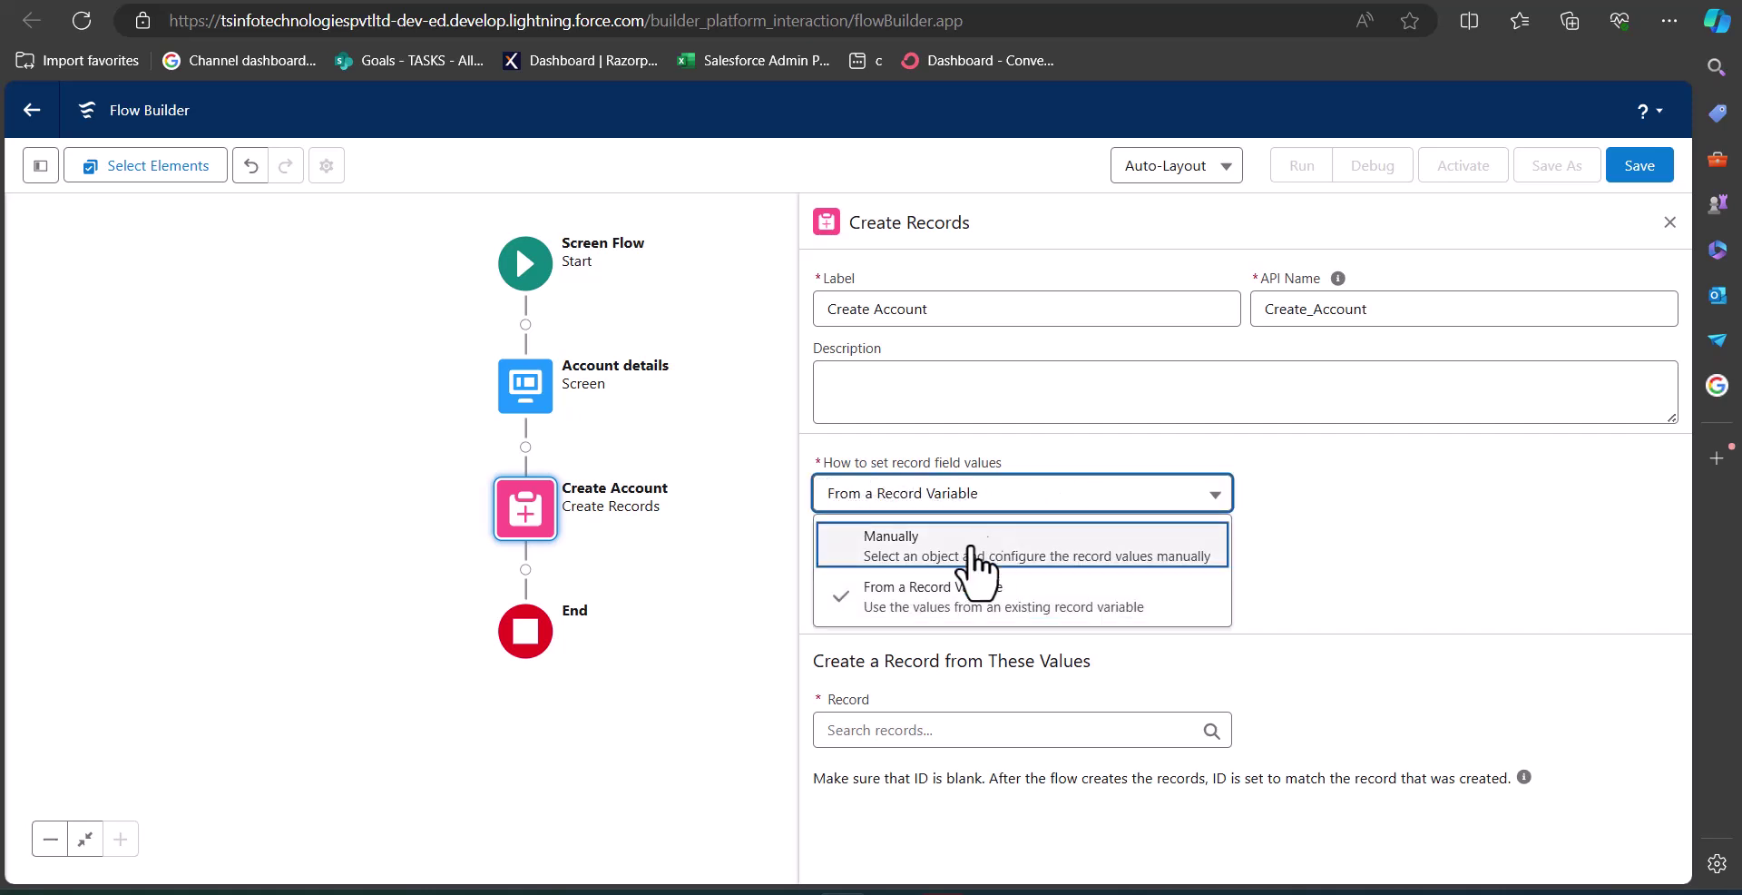
left_click(965, 545)
left_click(865, 636)
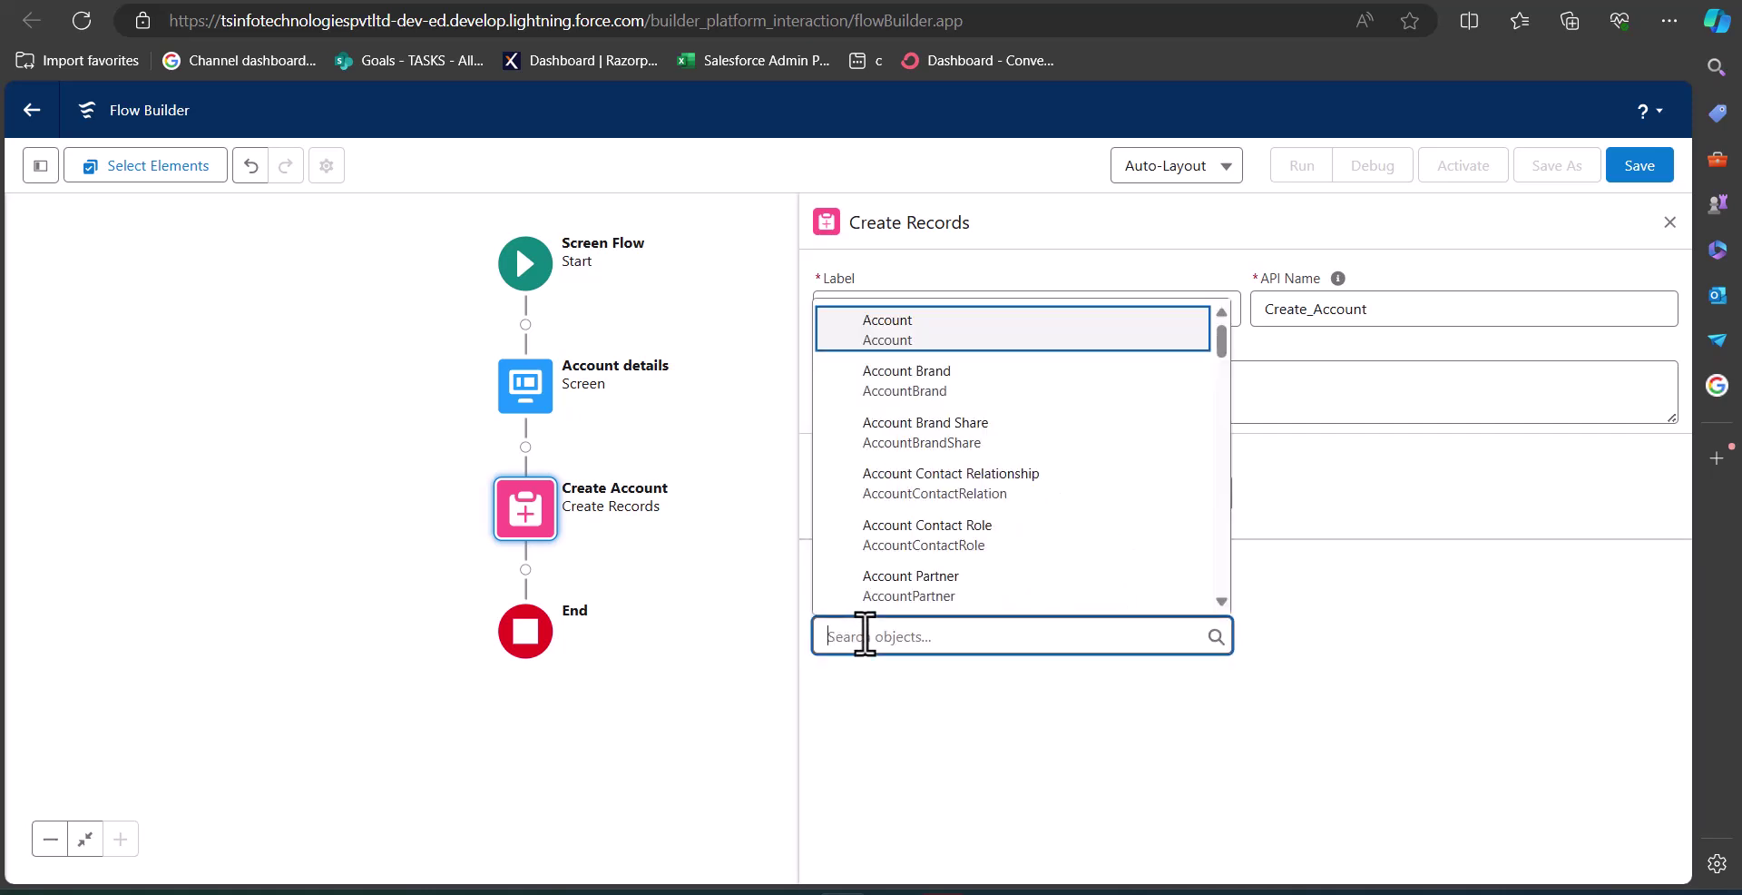
type("Acc")
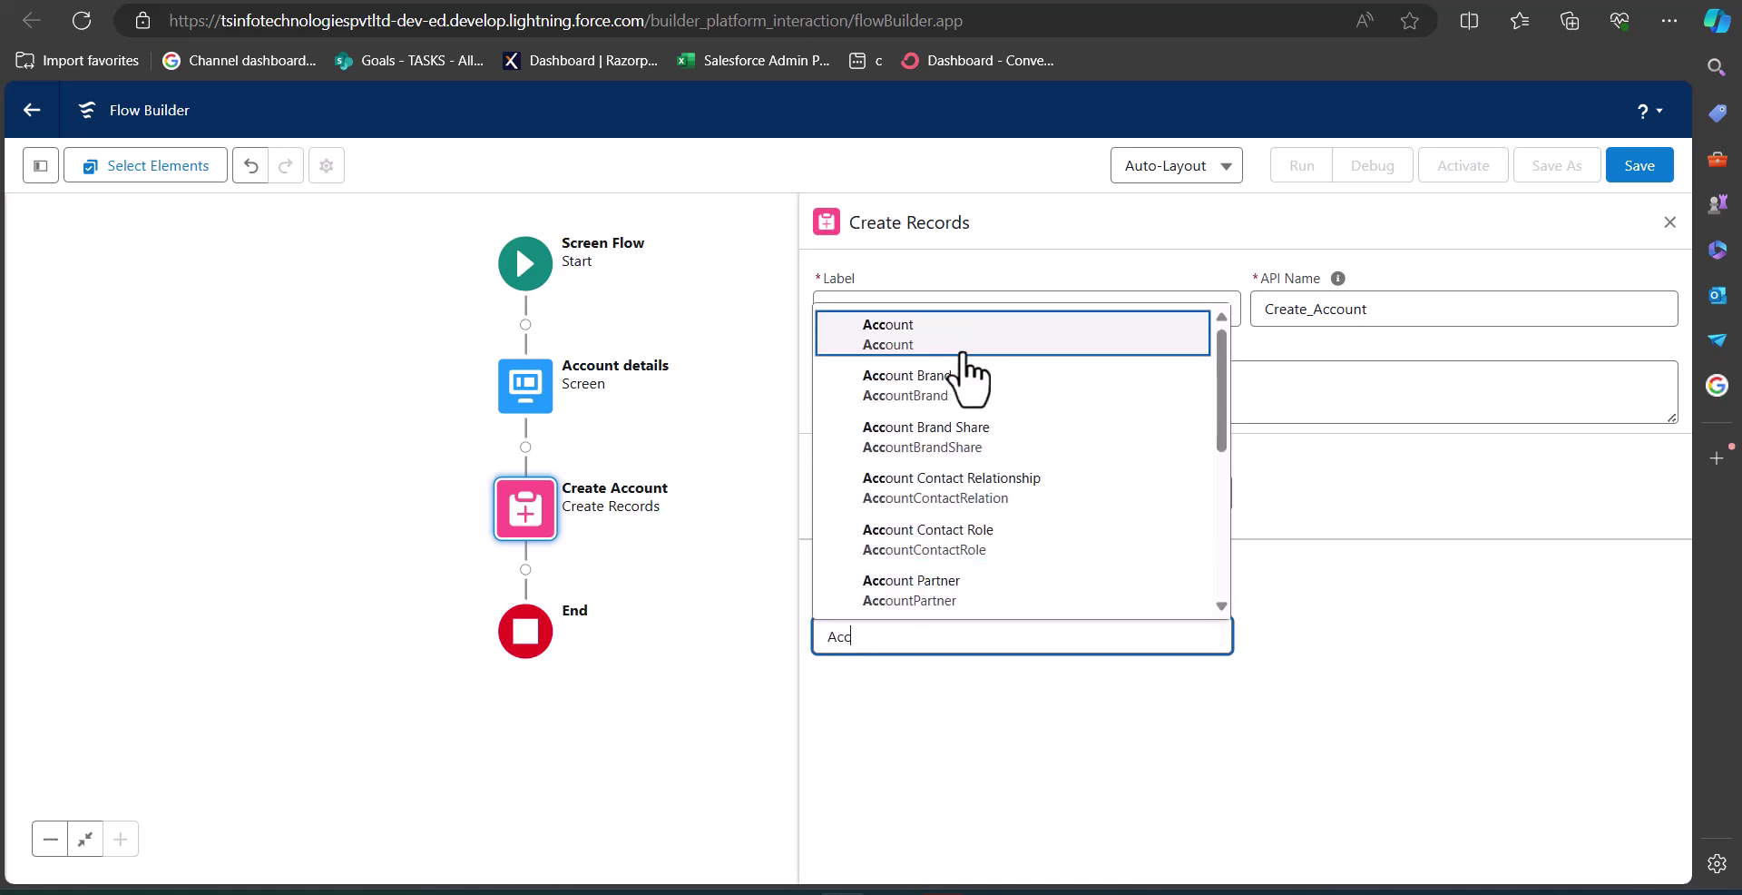
left_click(952, 340)
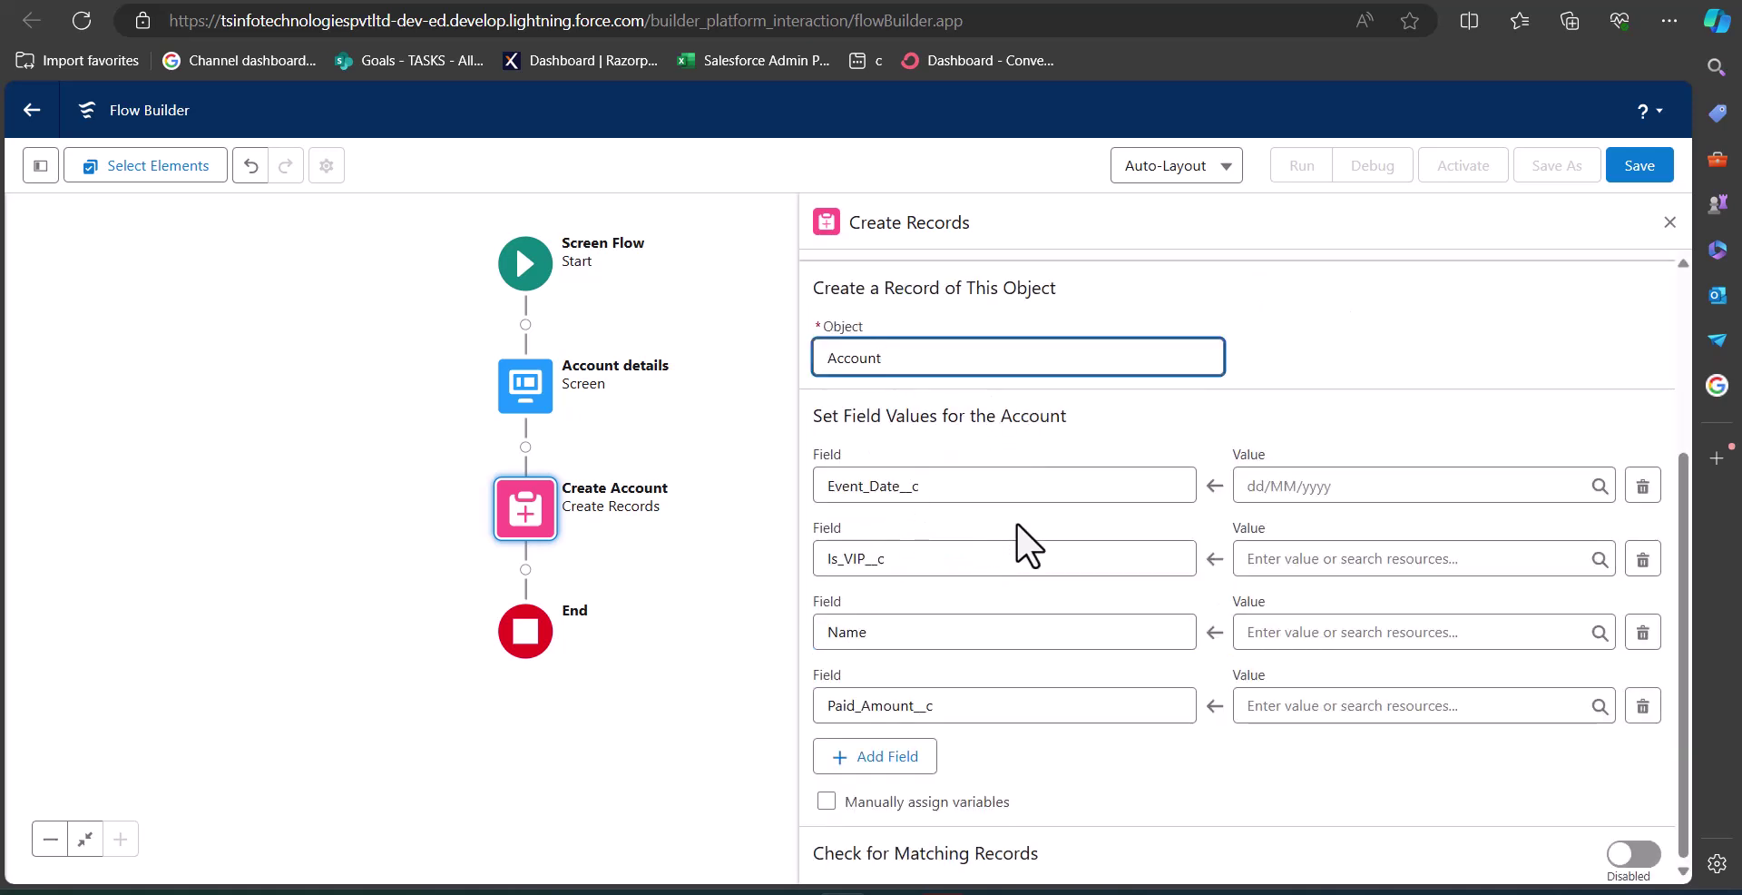
Map the Account Name field to the Account_Name screen input.
left_click(968, 692)
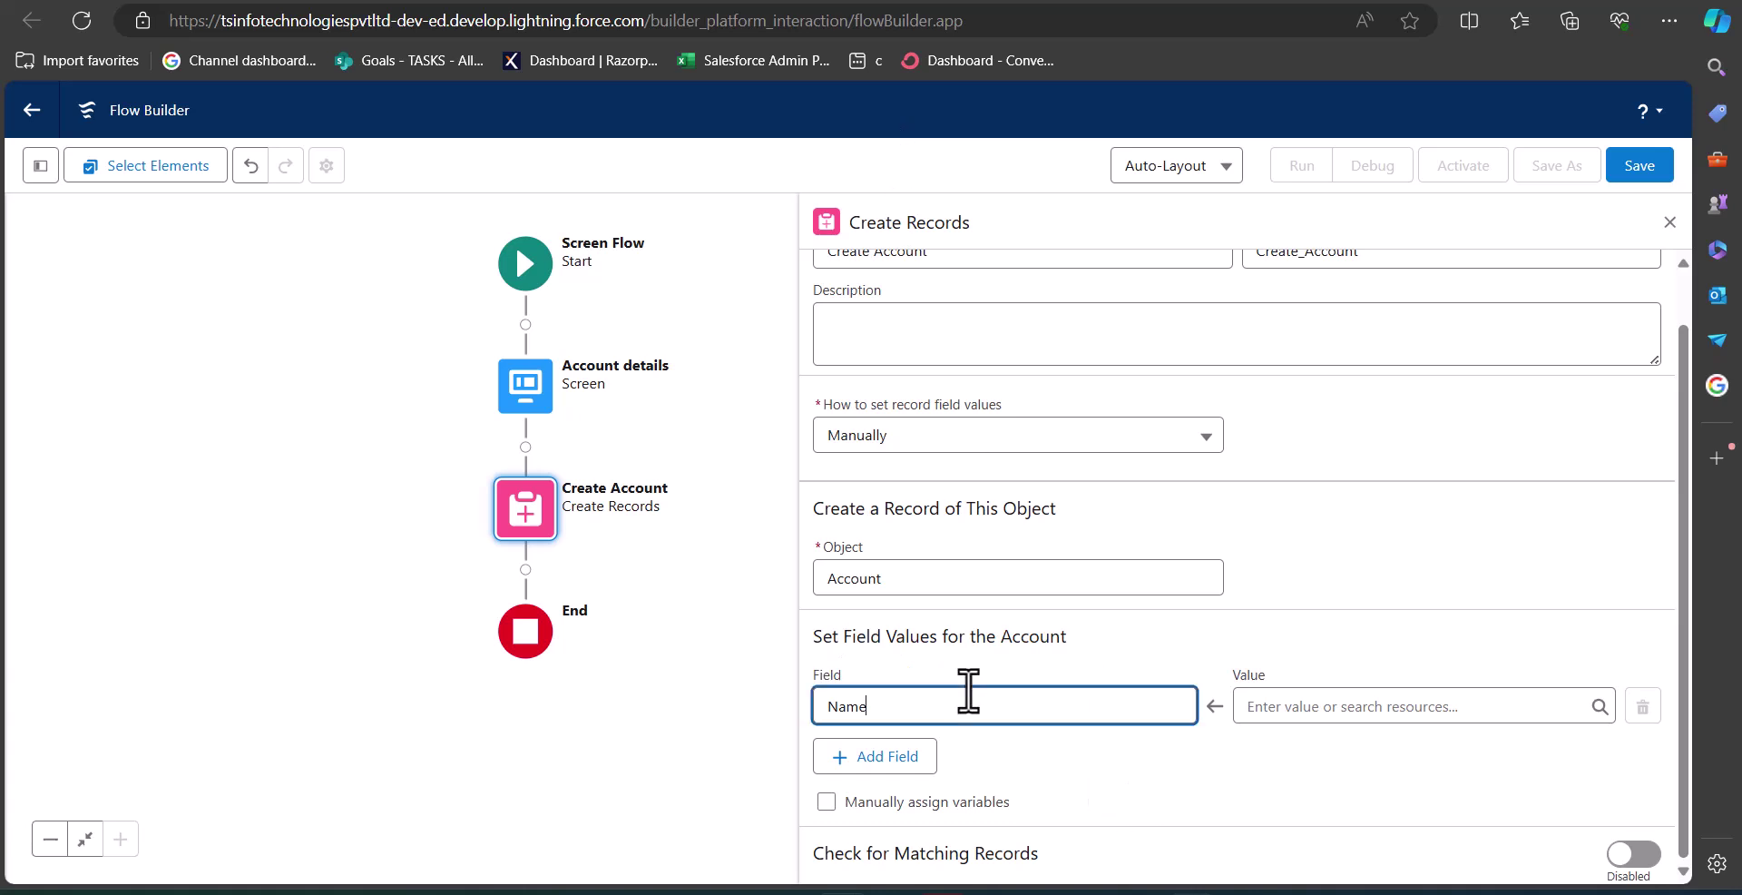
left_click(1263, 708)
type("acc")
key("BackSpace")
key("BackSpace")
key("BackSpace")
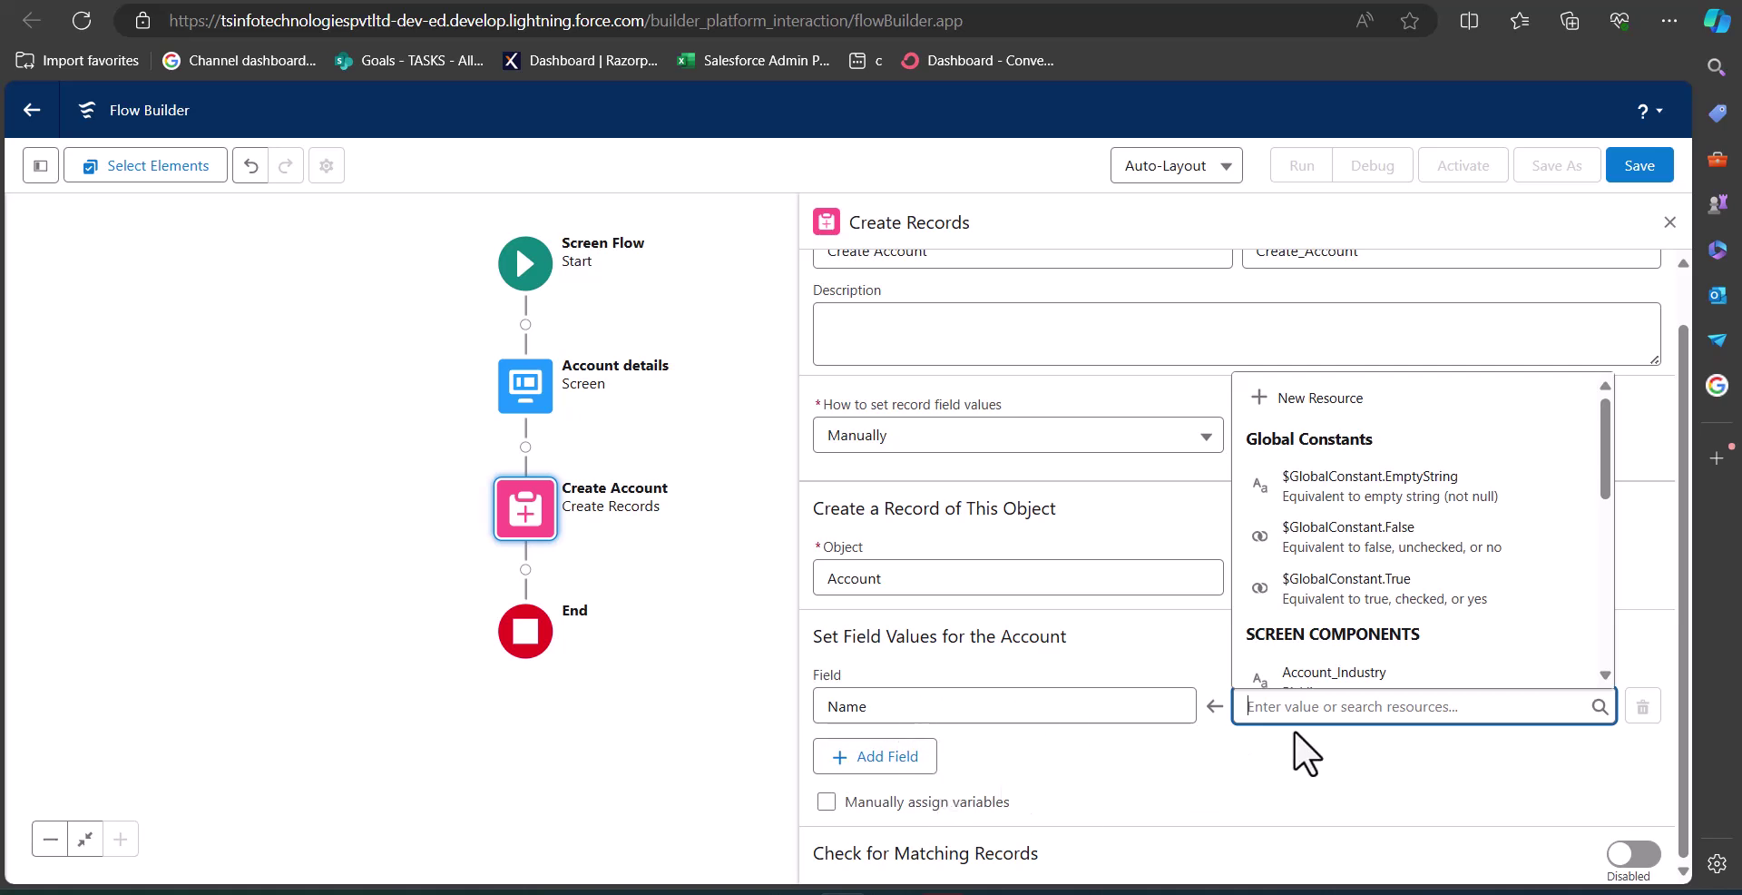
type("Account")
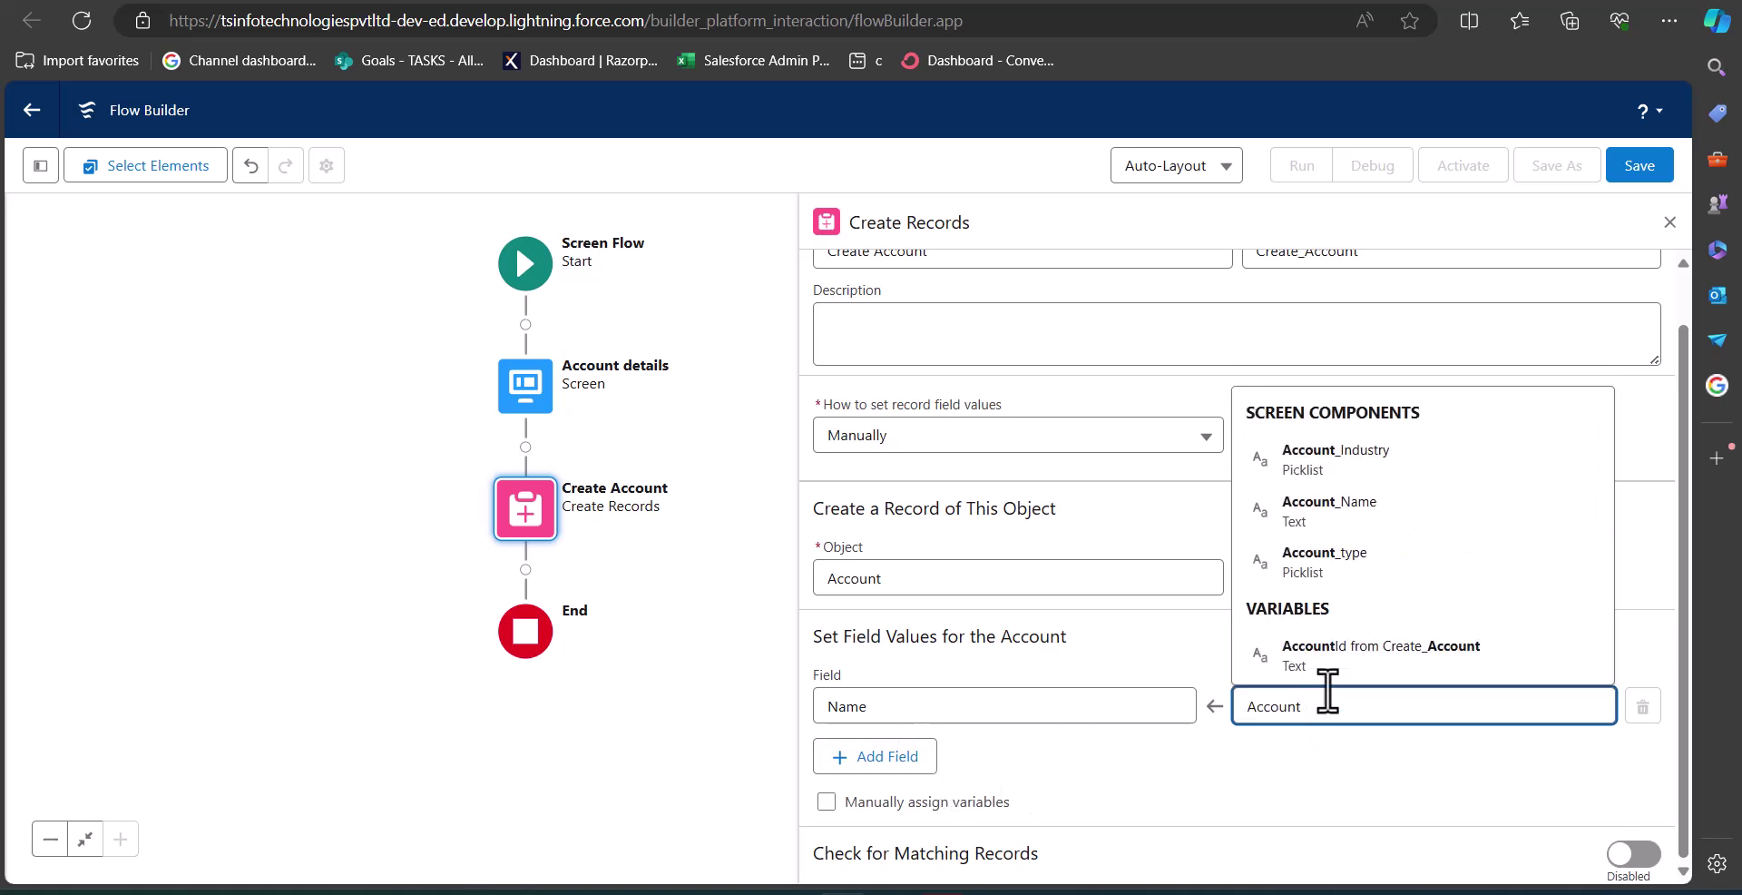
left_click(1325, 535)
Add a Type field mapped to the Account_type input.
left_click(864, 760)
scroll(976, 743, "down", 2)
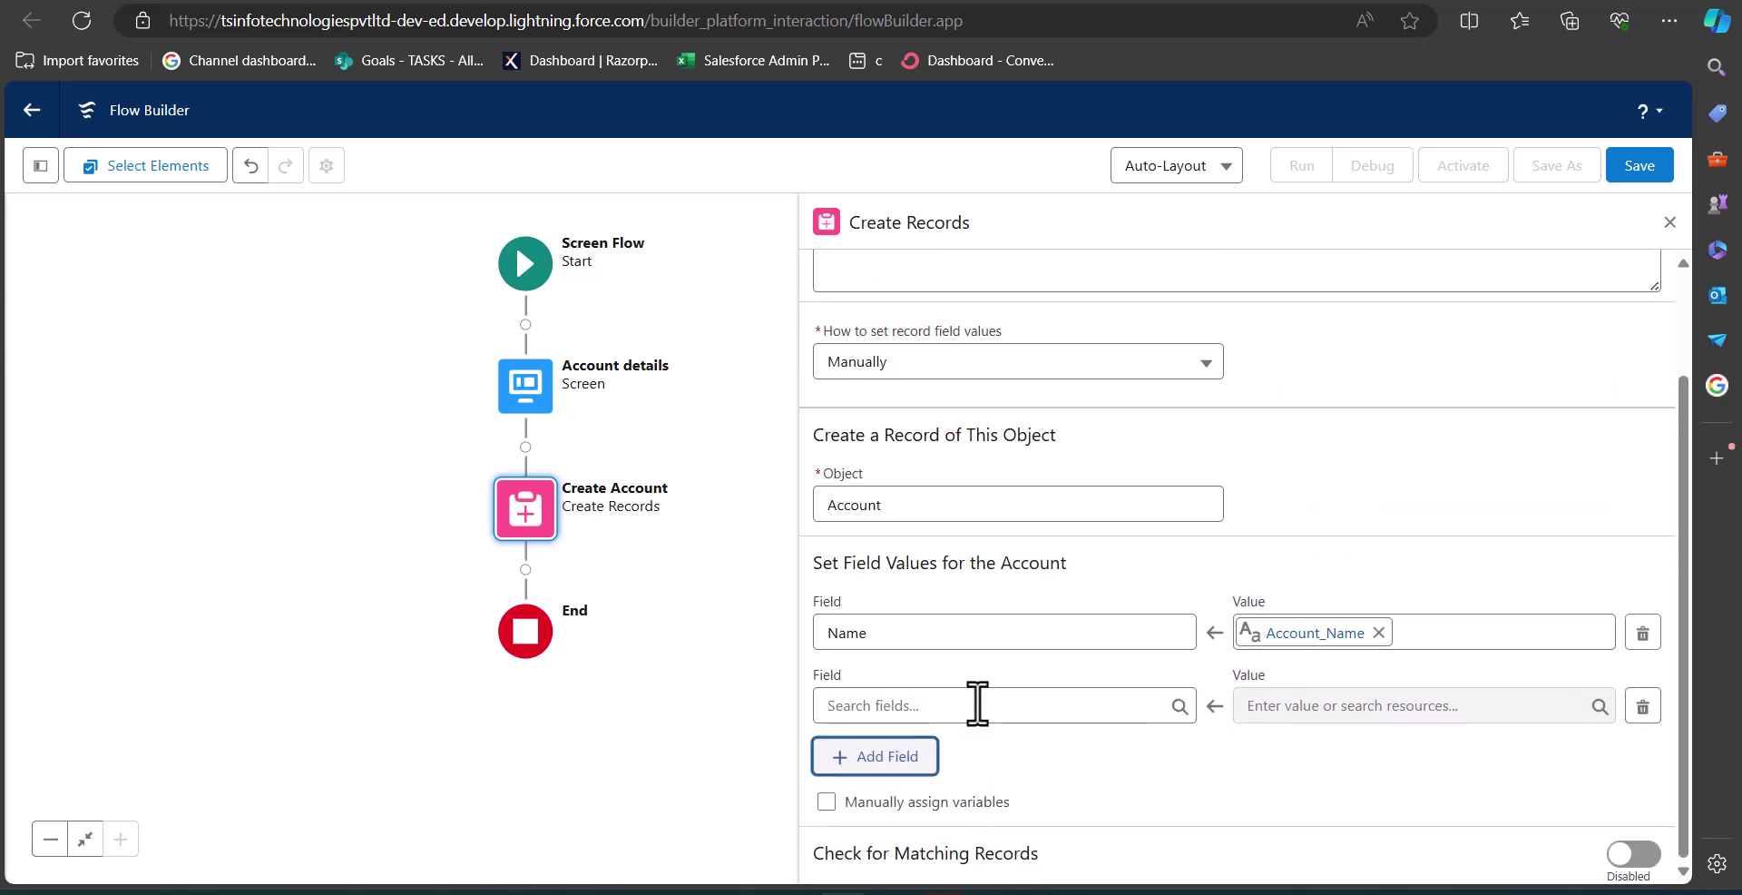
left_click(977, 704)
type("Typ")
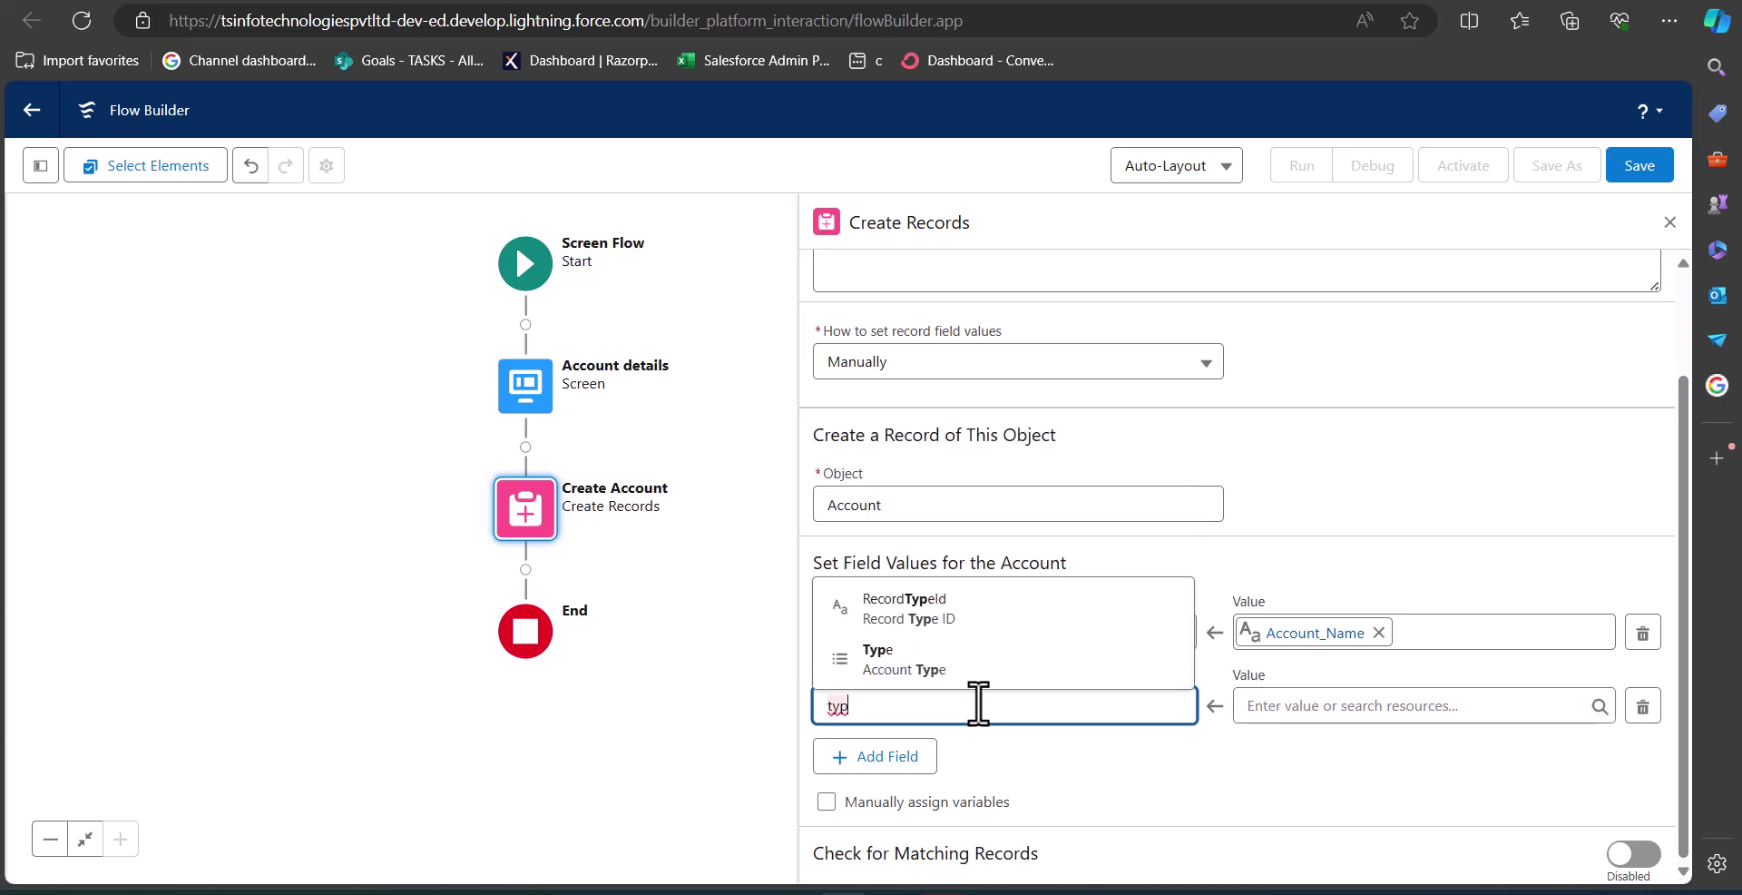
left_click(958, 657)
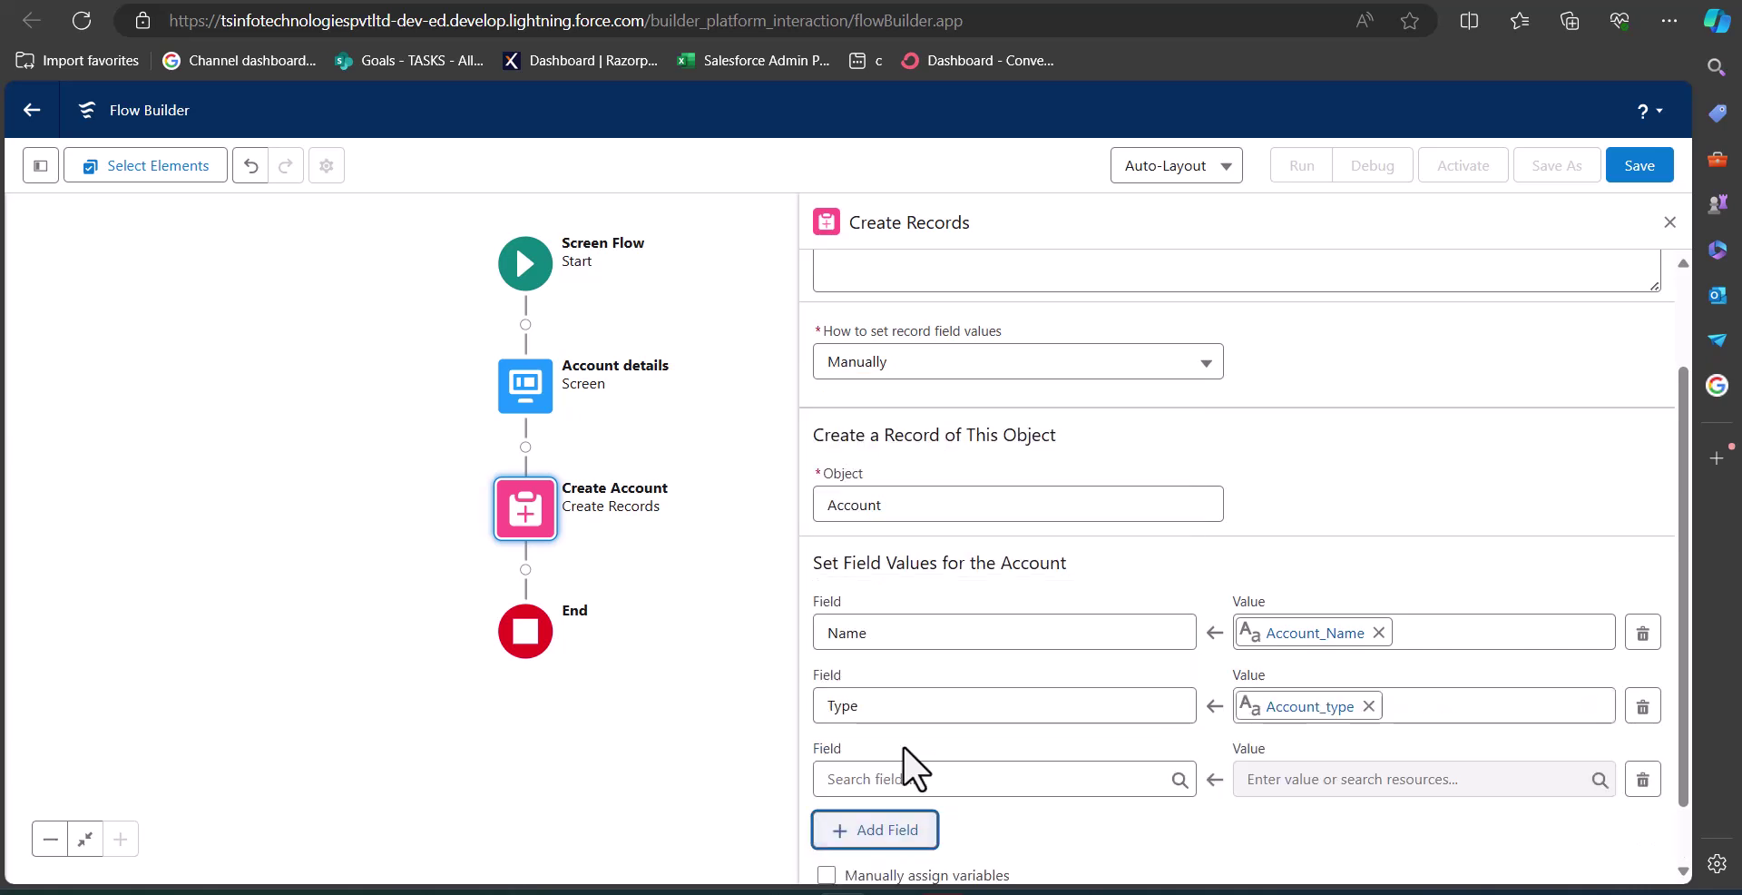
Add an Industry field mapped to Account_Industry and close the Create Account panel.
left_click(935, 782)
type("Indu")
key("Return")
left_click(1384, 779)
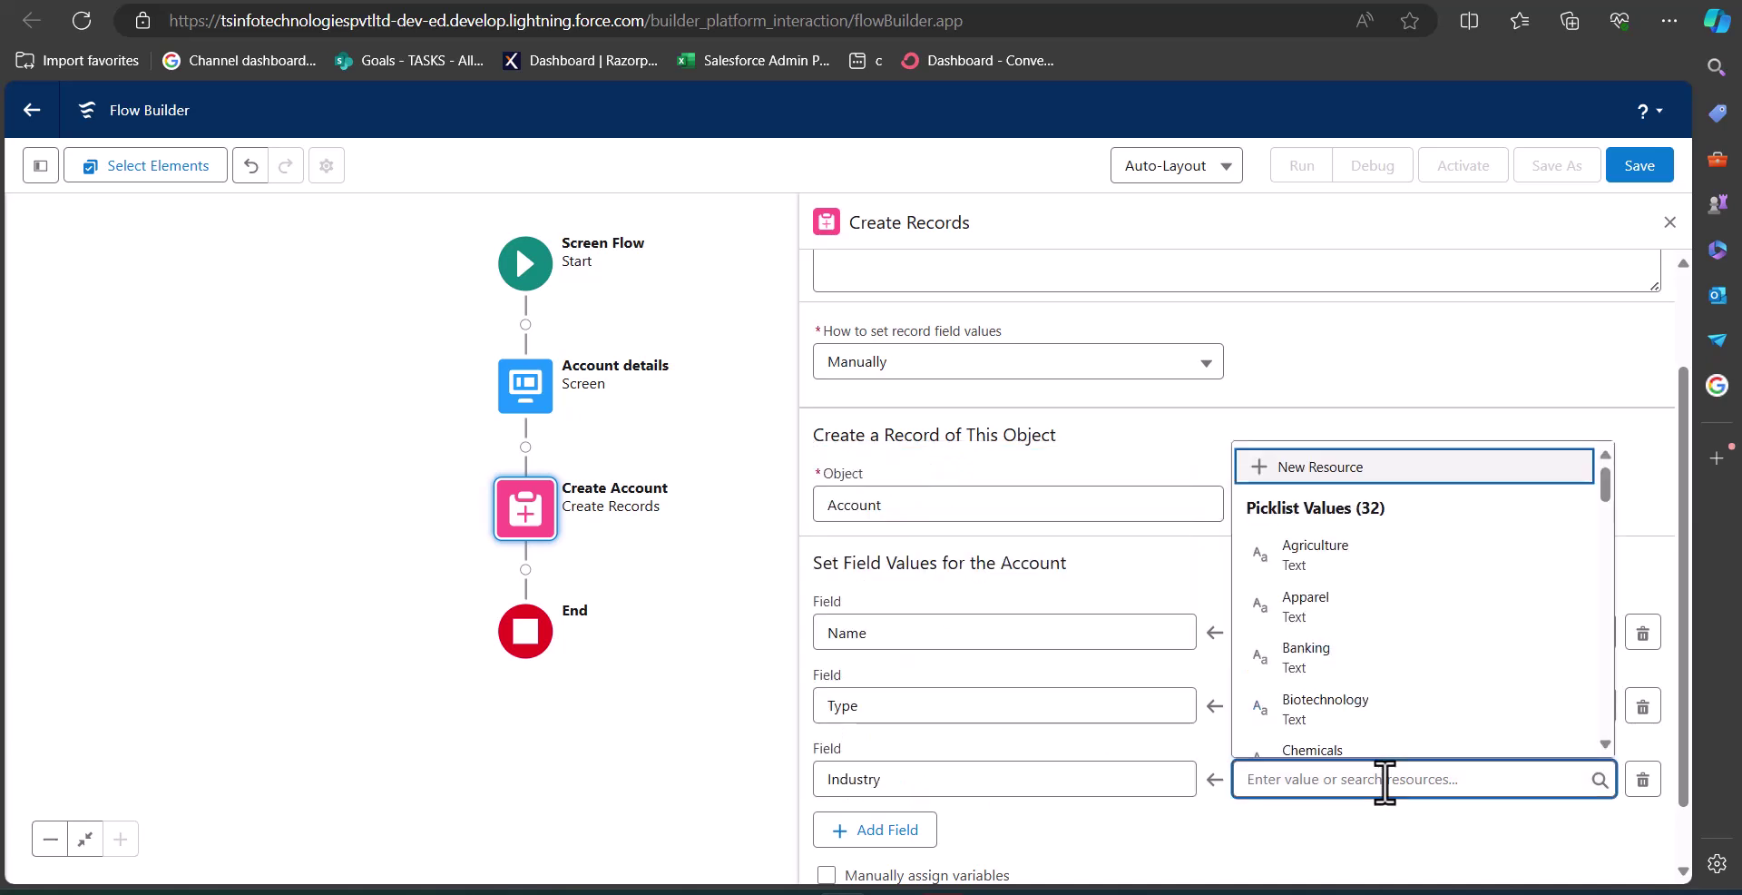
type("ACo")
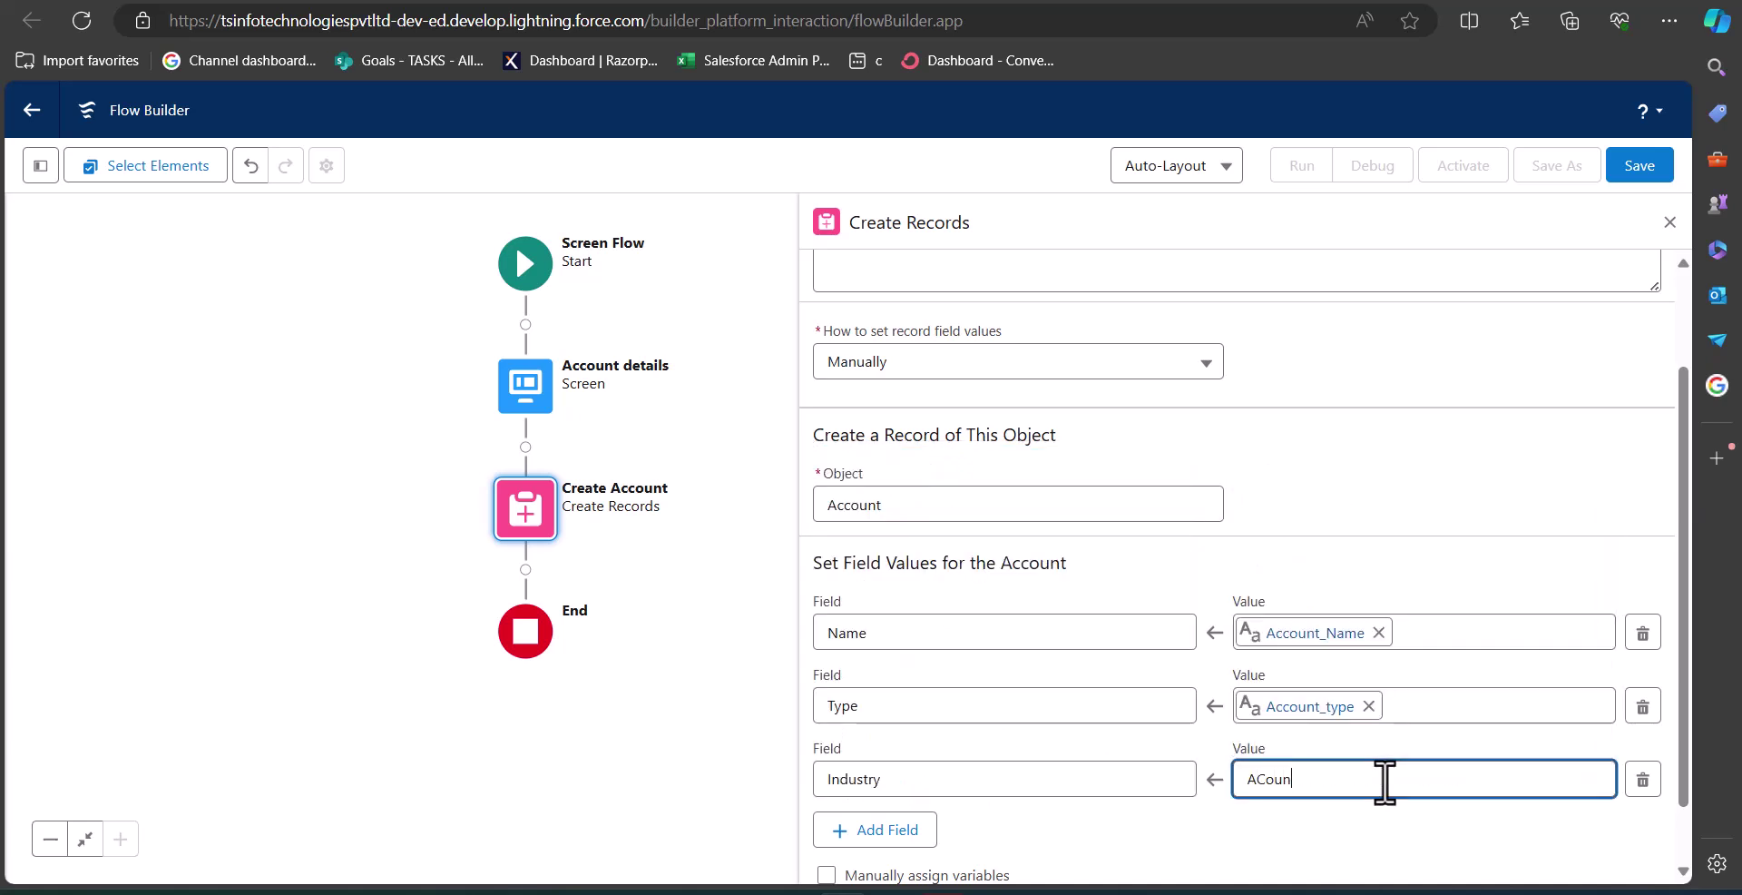
type("un")
left_click(1284, 747)
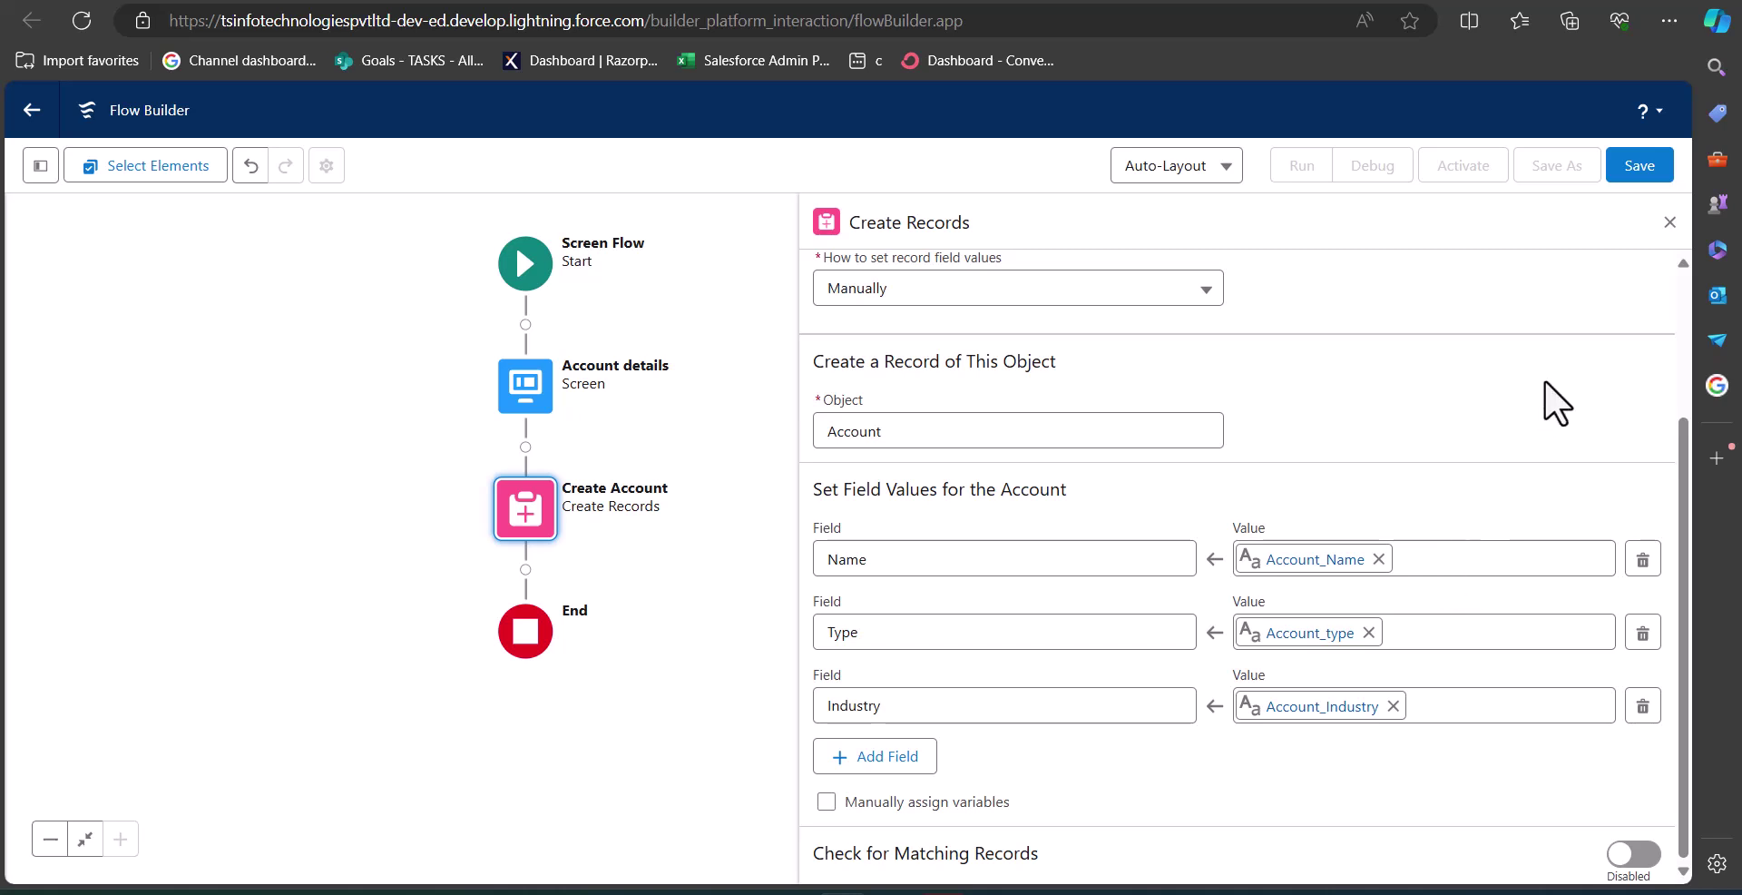
left_click(1669, 225)
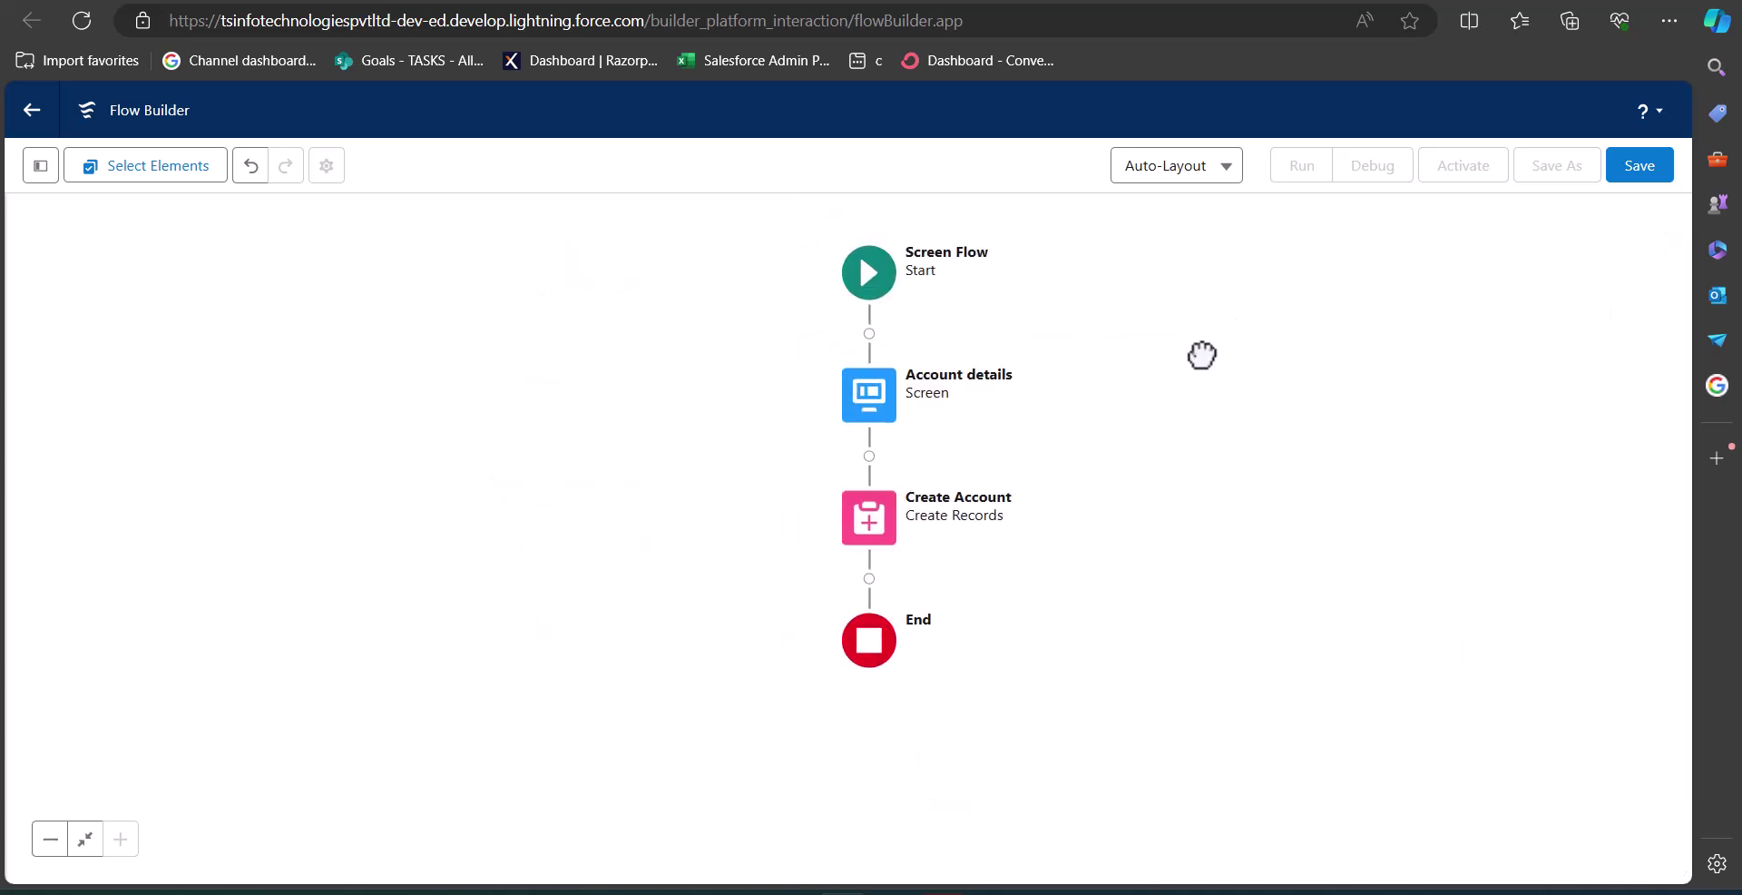
Save the flow as 'Create Account Records flow', creating version 1.
left_click(1645, 181)
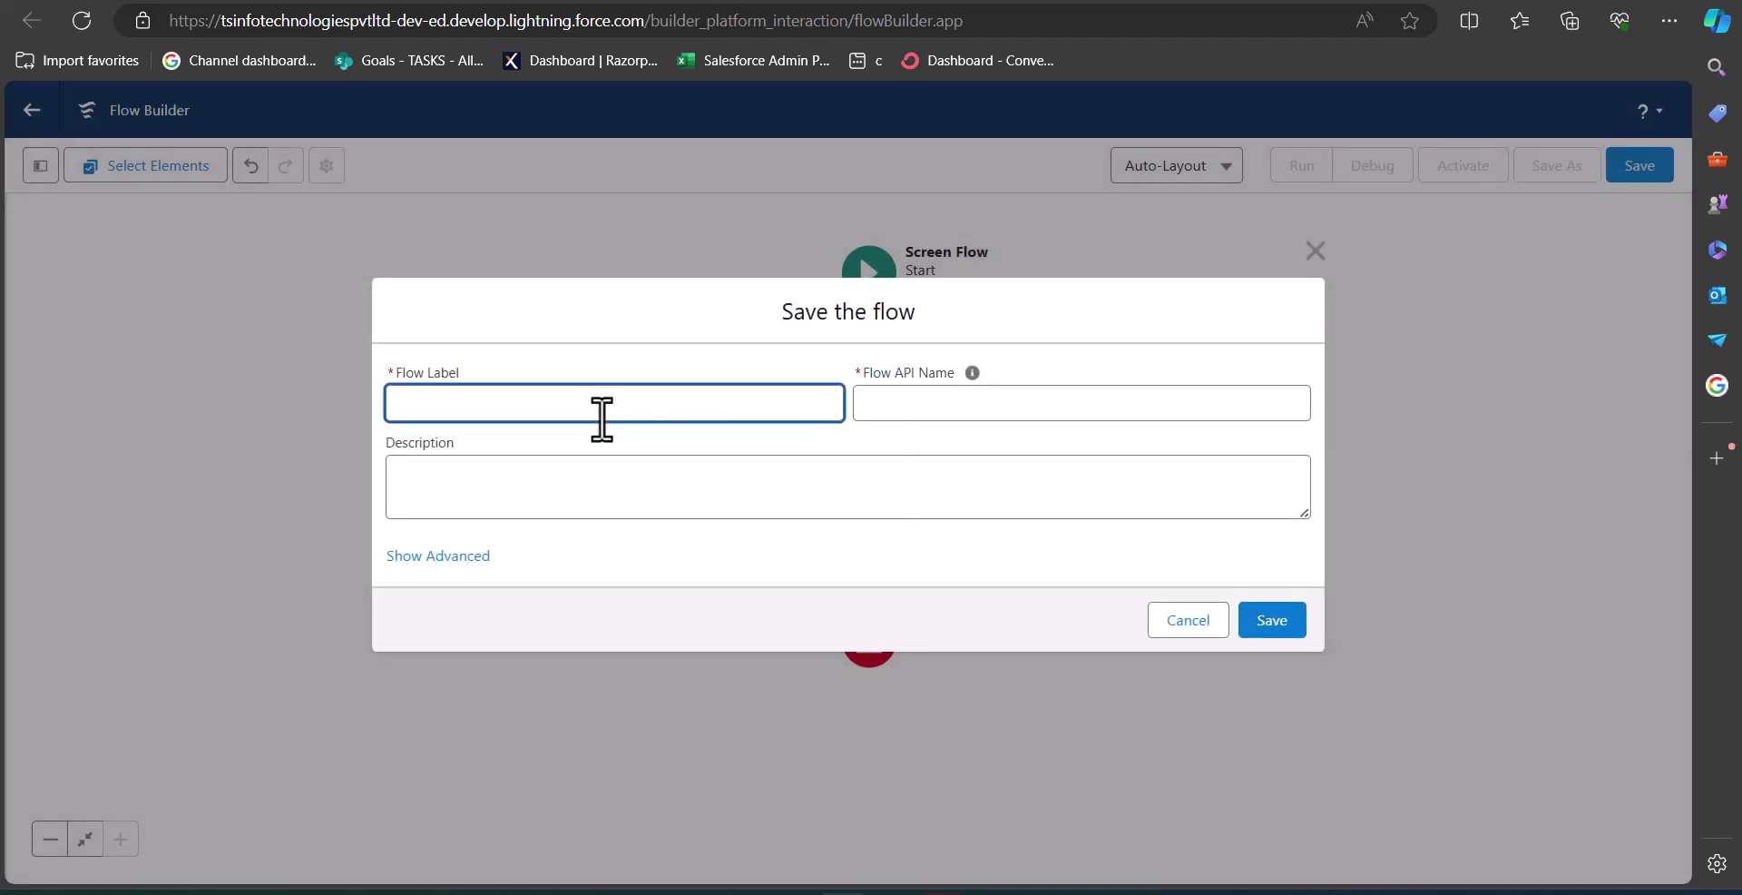
type("Create Account Records flow")
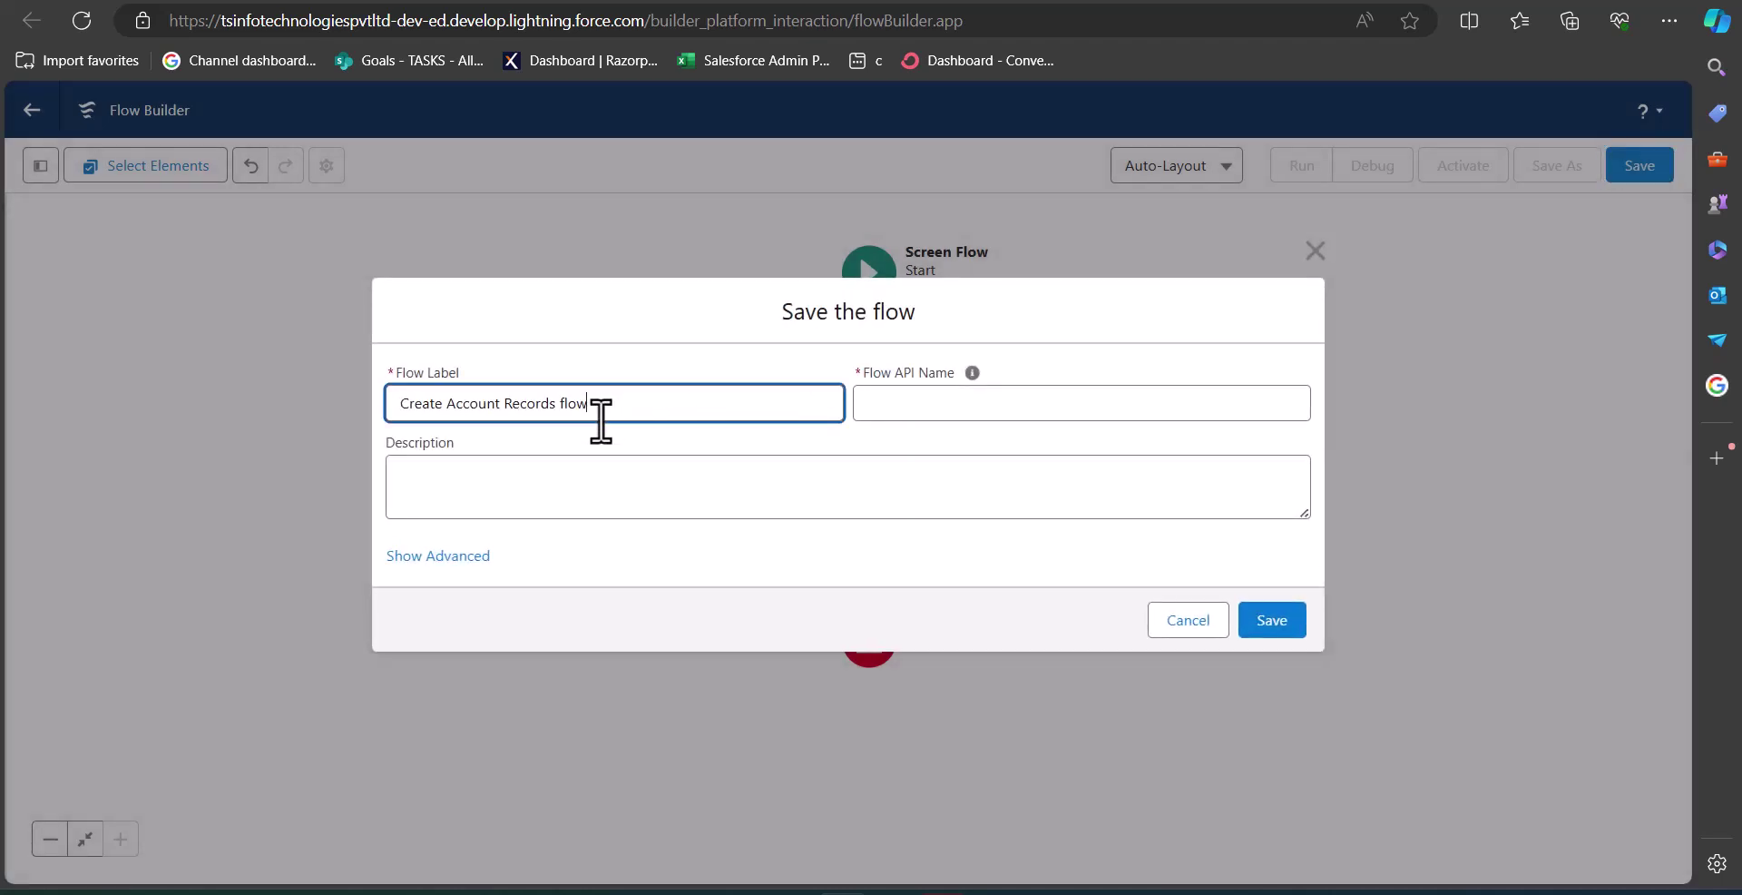
left_click(999, 416)
left_click(1035, 490)
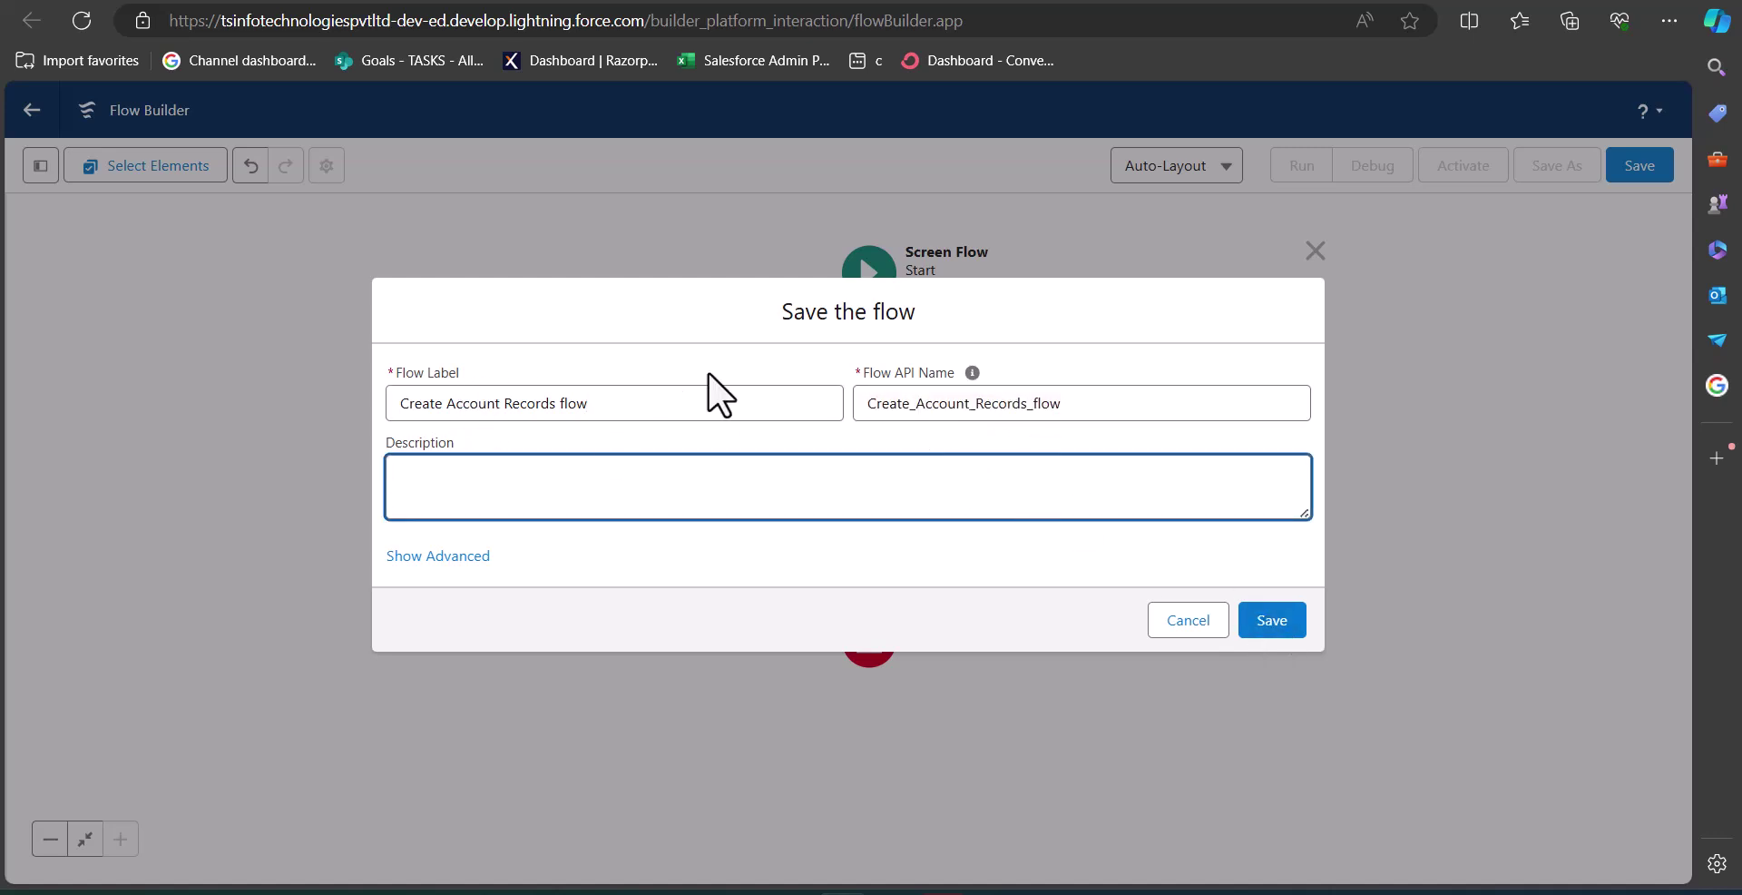
left_click(1272, 621)
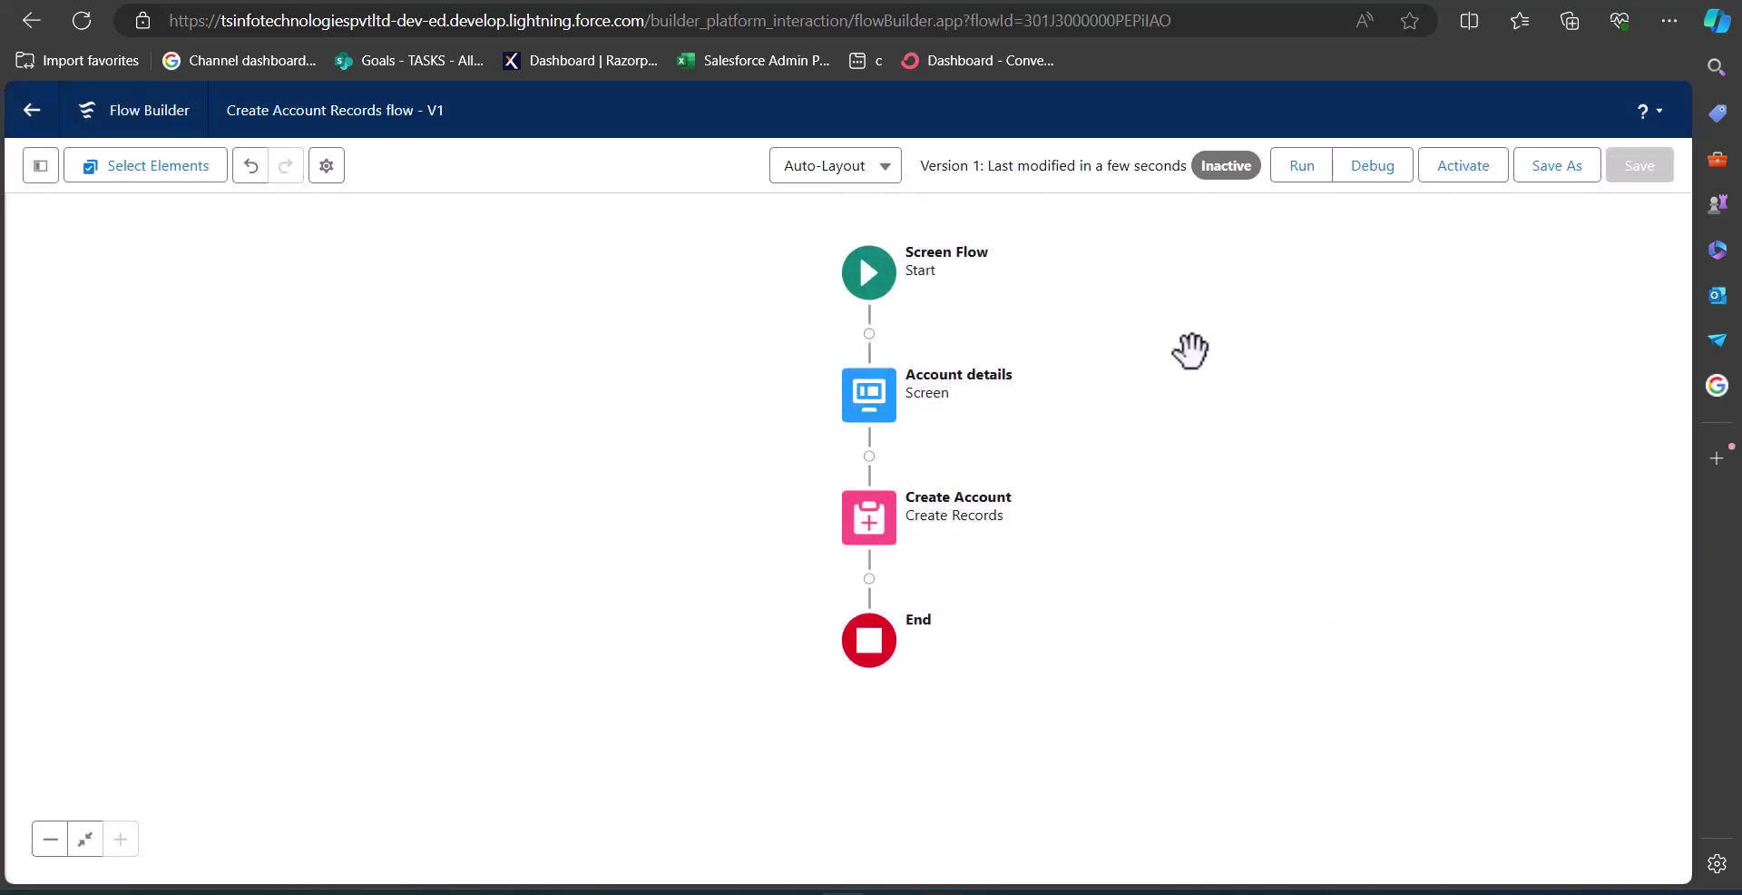
left_click(1376, 179)
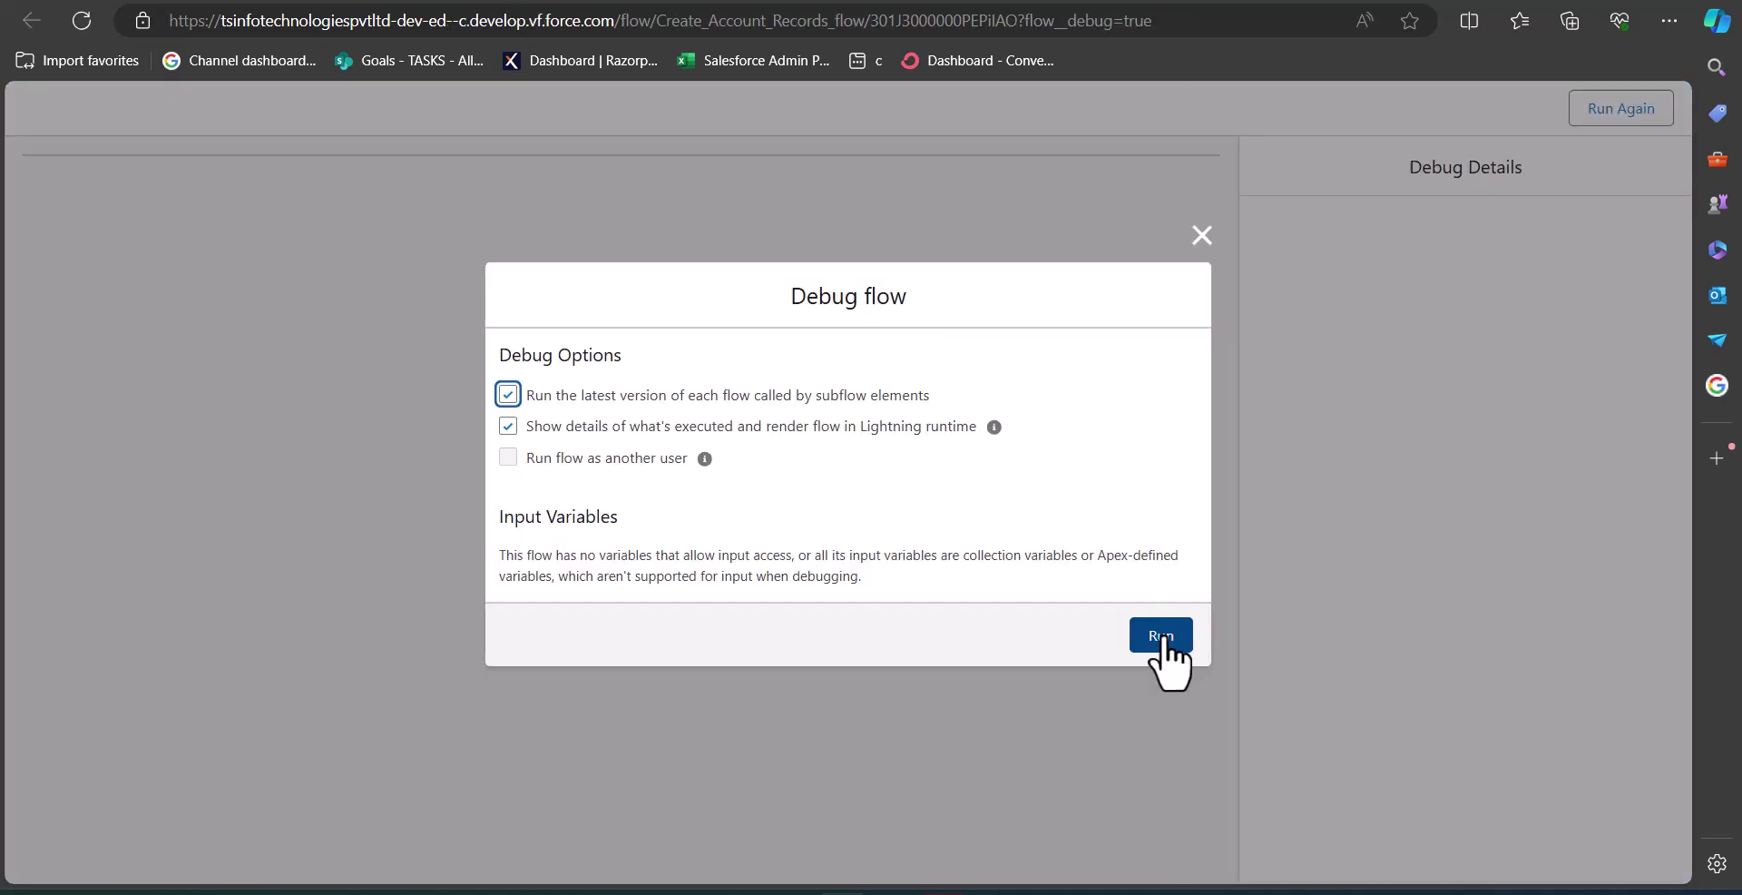
Debug-run the flow with 'Test Account', type Customer - Direct, industry Engineering.
left_click(1159, 631)
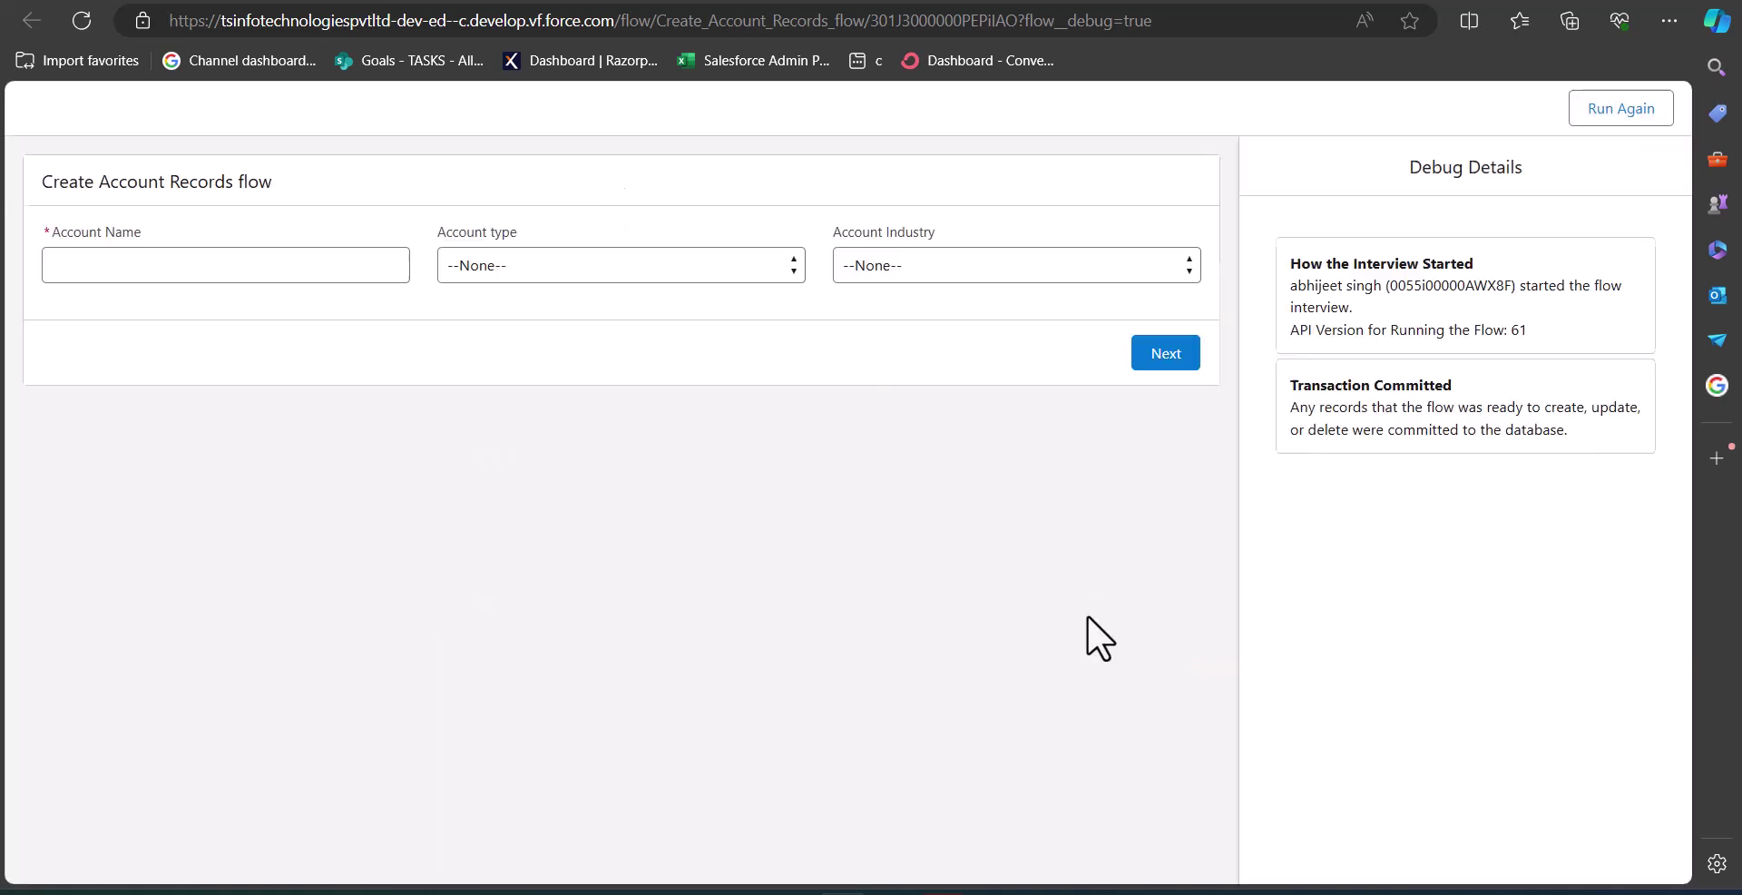
left_click(226, 265)
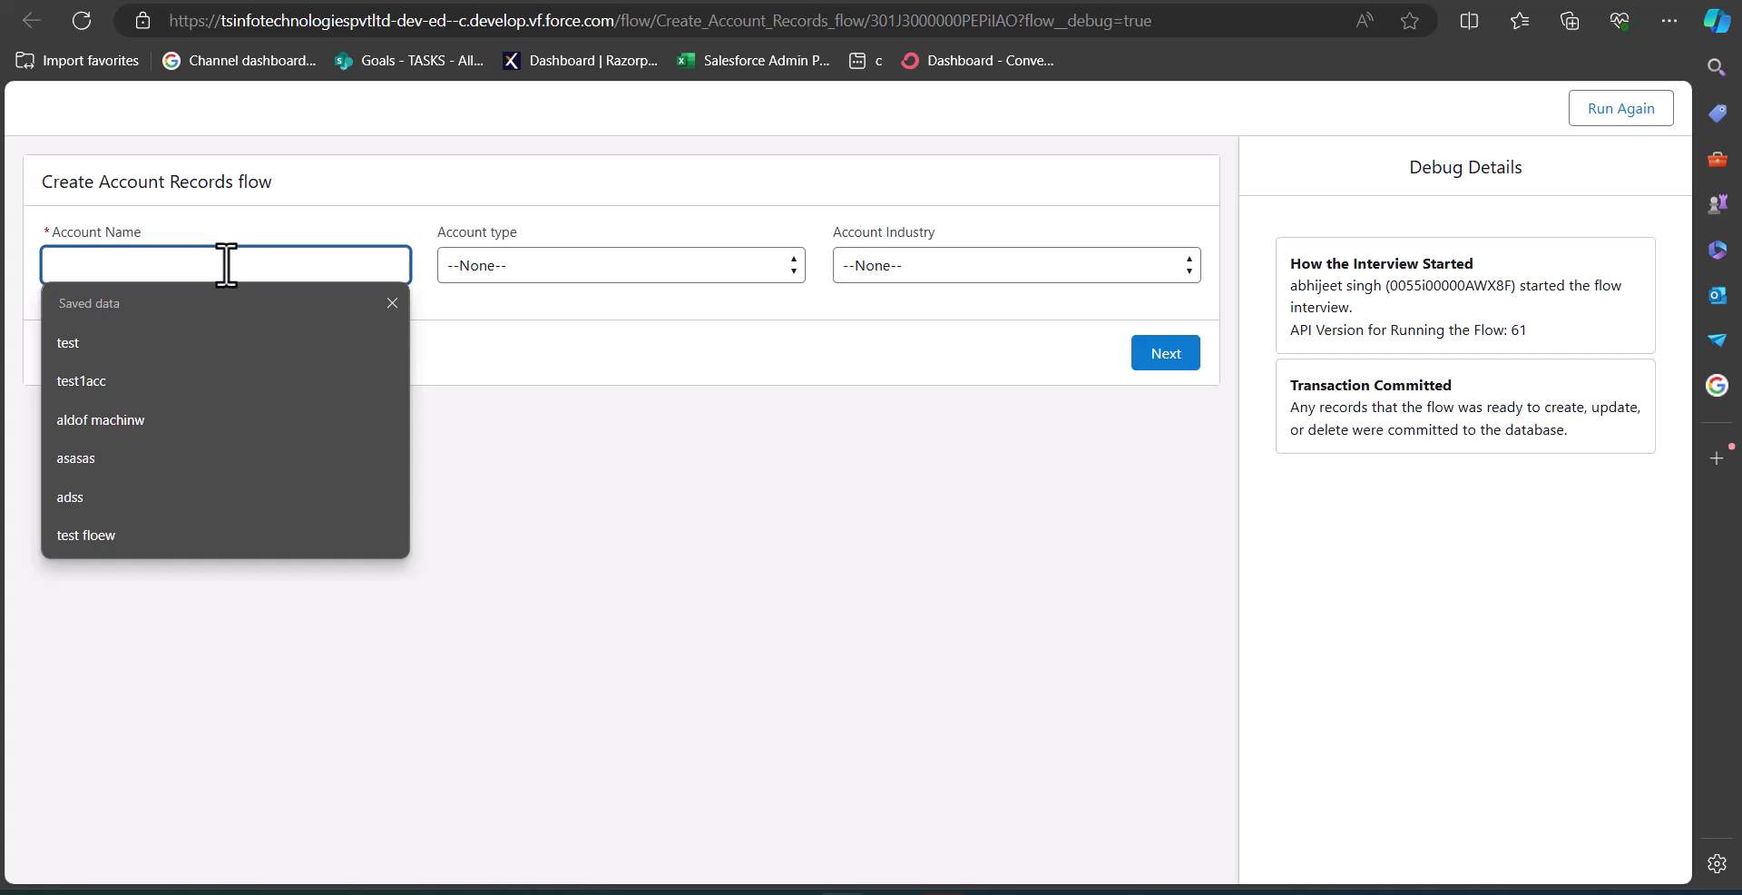
type("Test ")
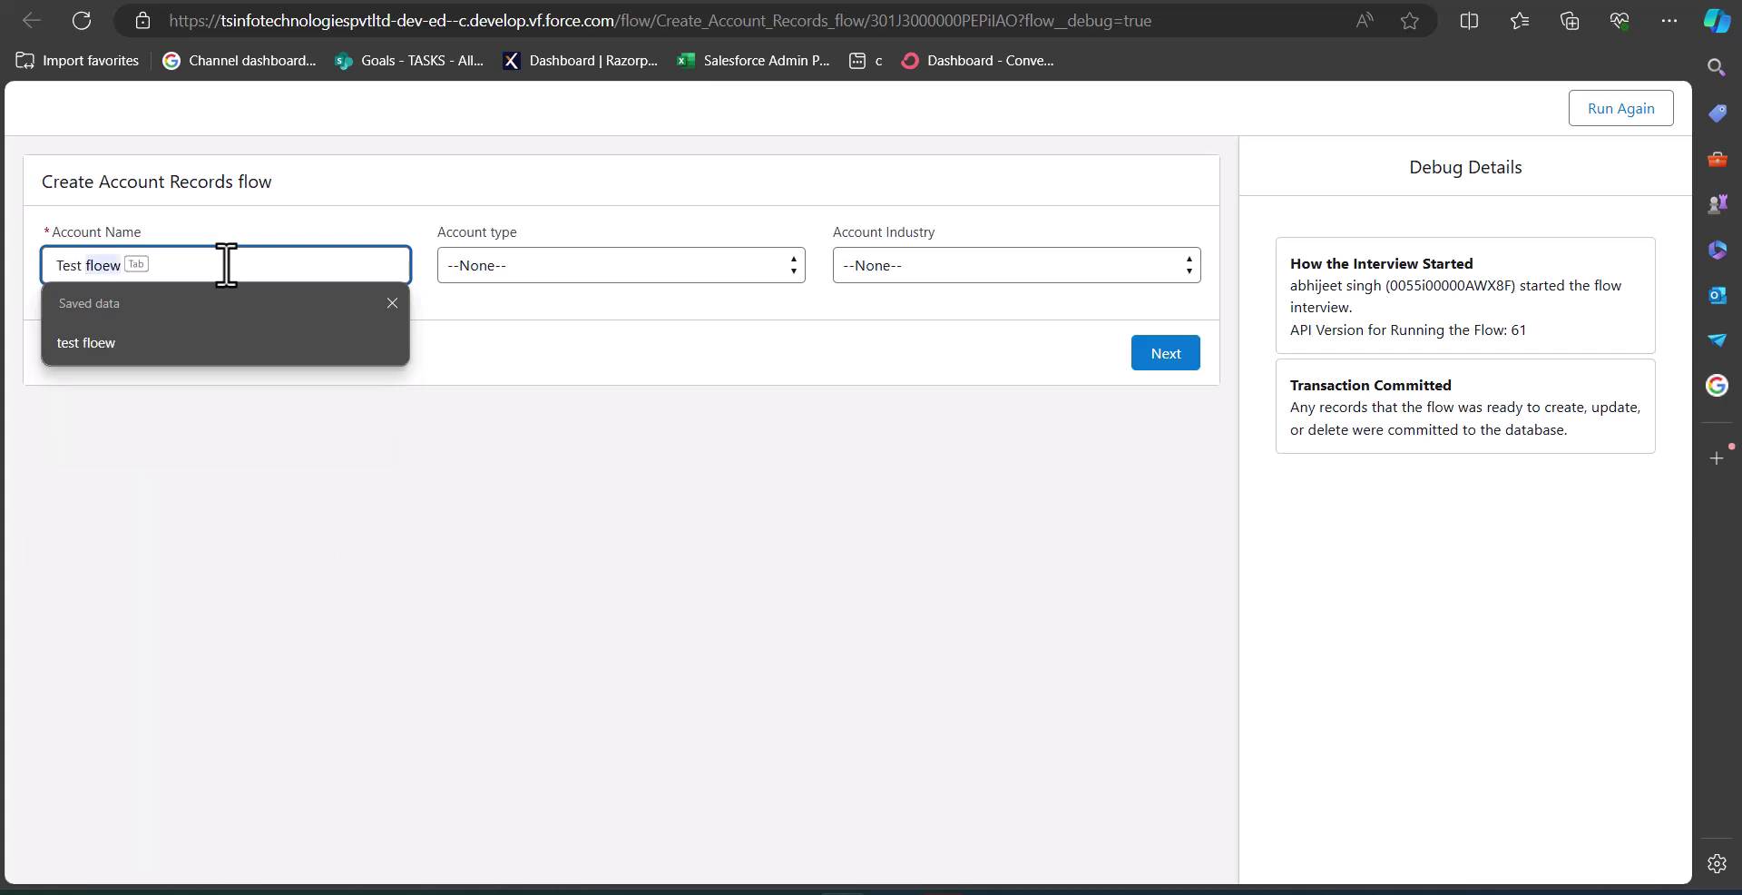
type("Account")
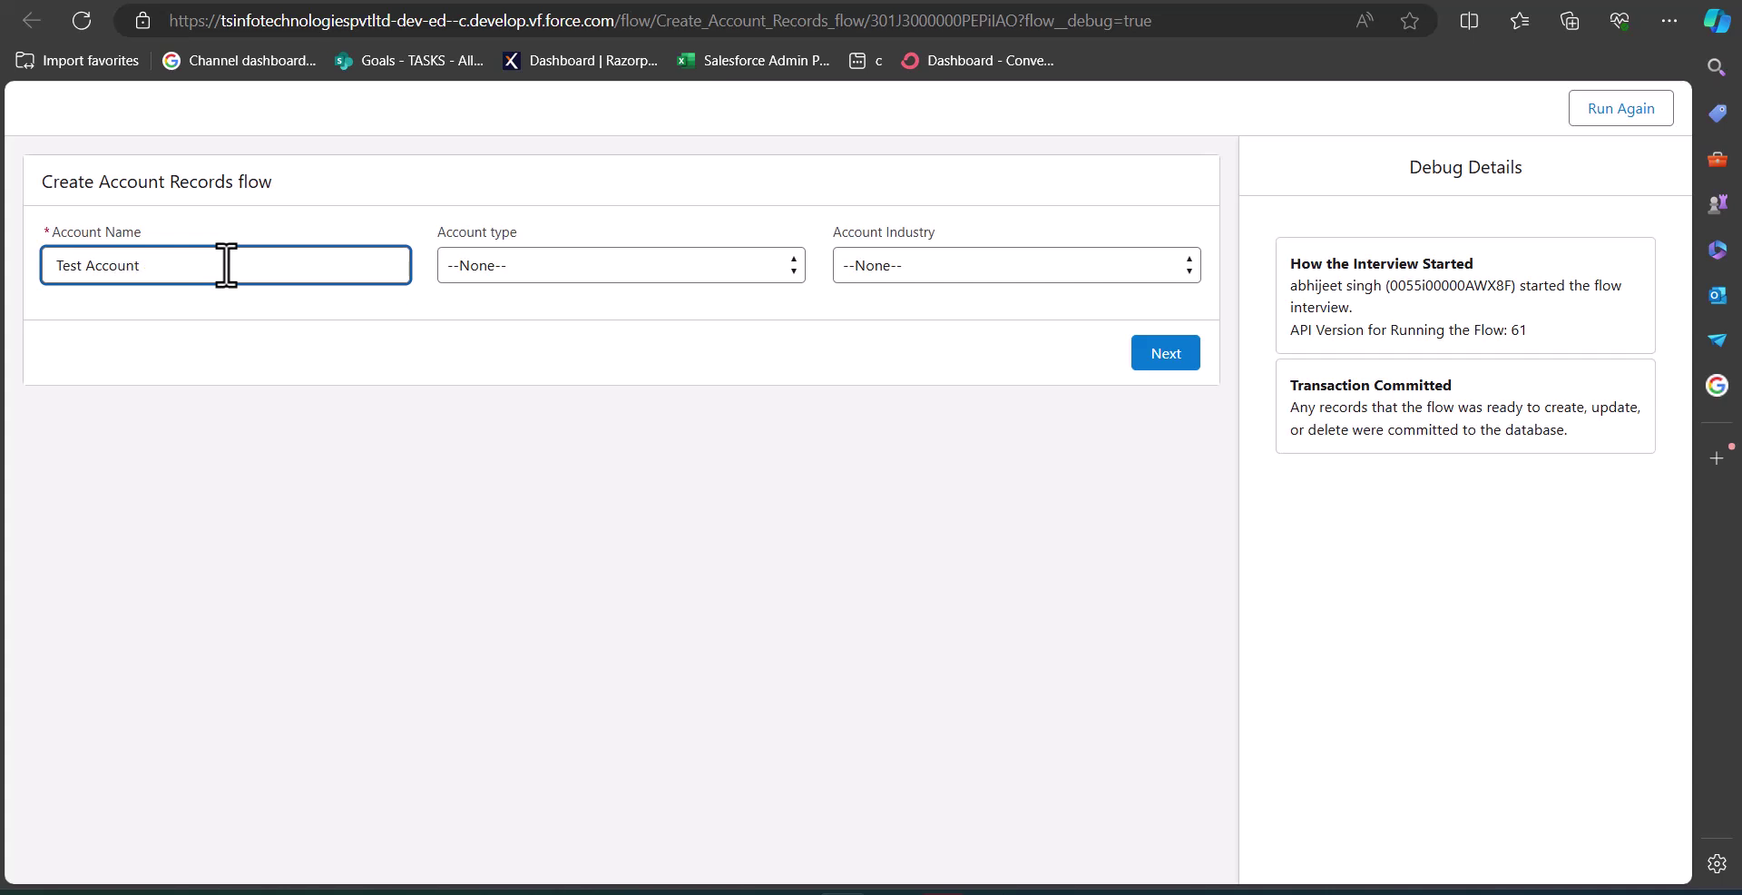
left_click(564, 270)
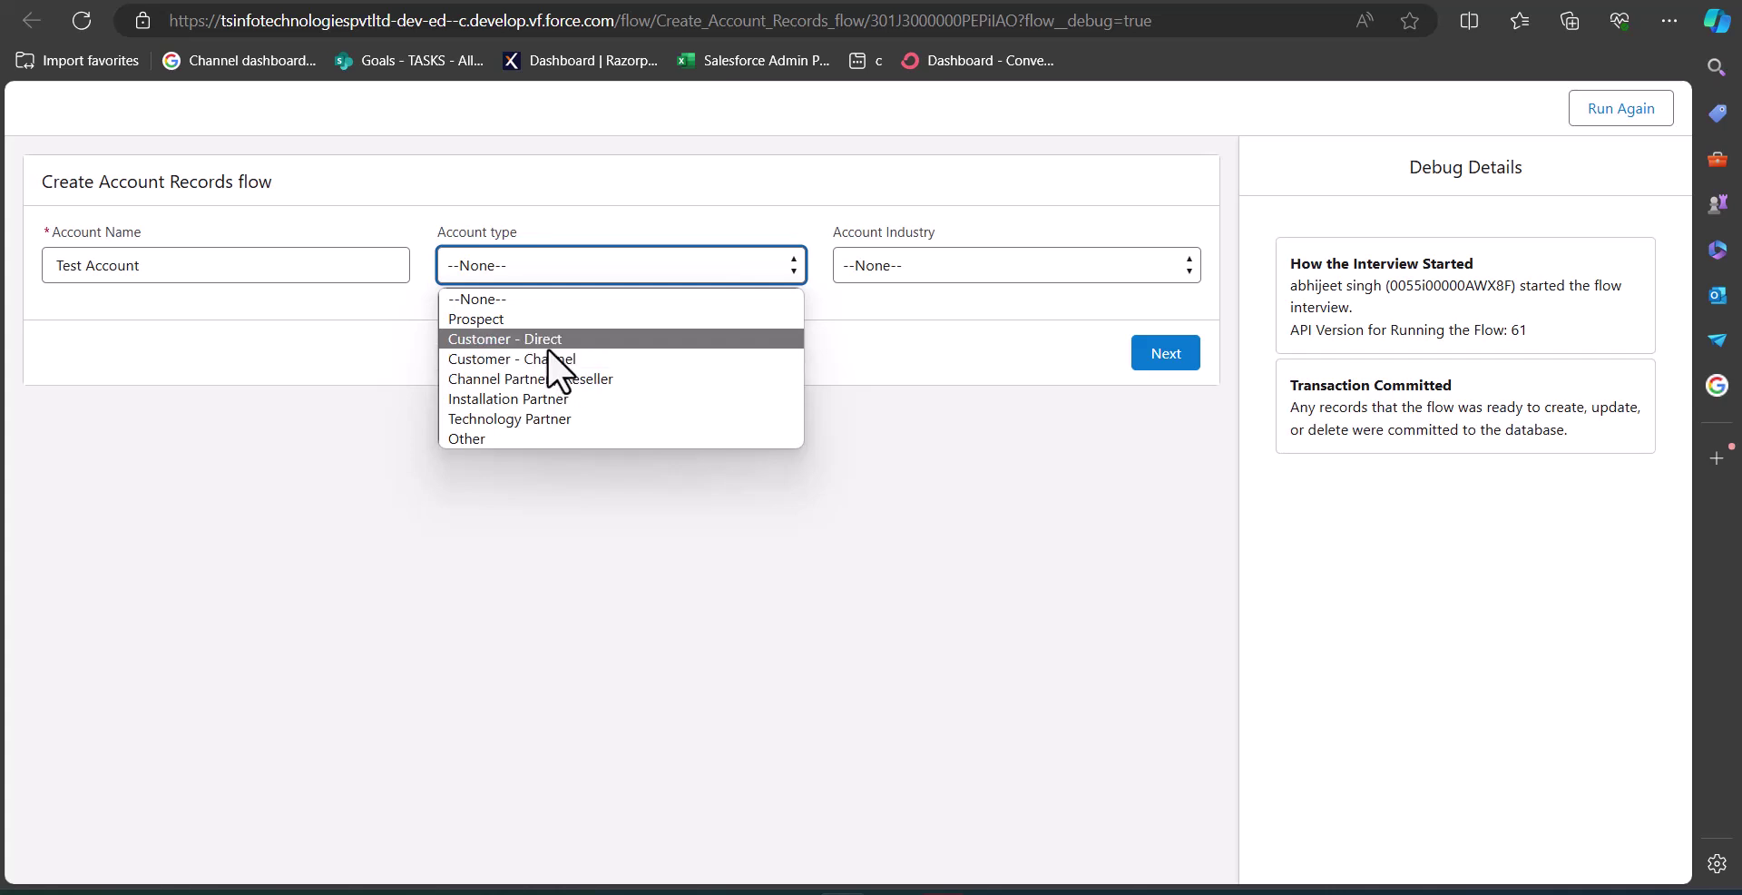
left_click(543, 344)
left_click(947, 271)
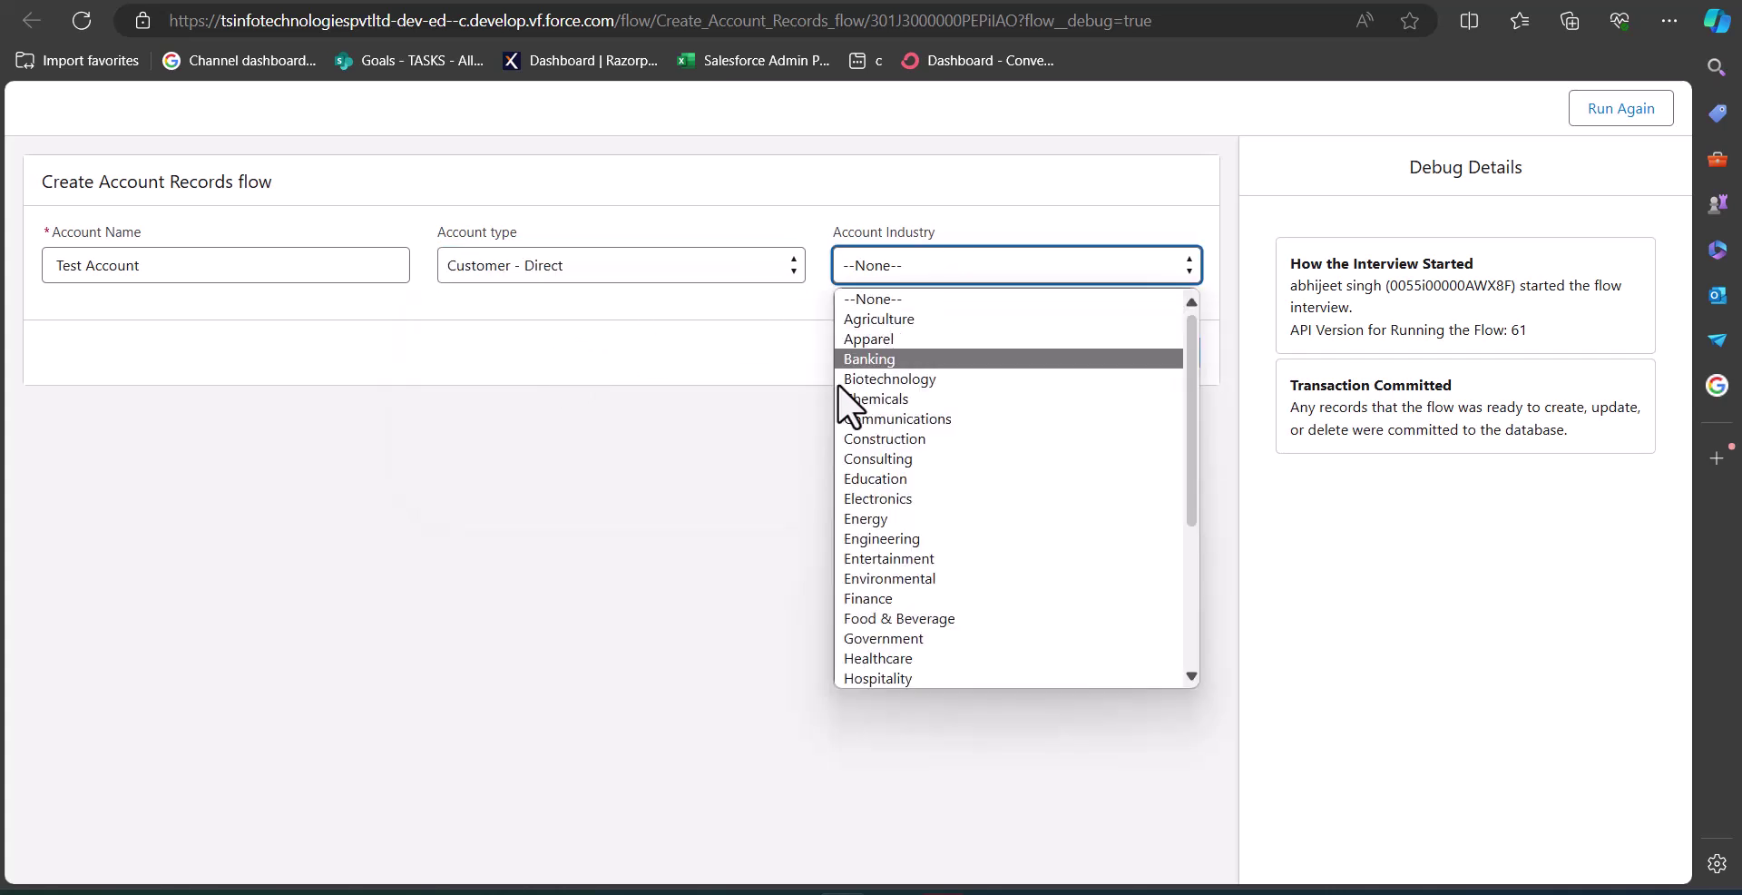
left_click(935, 538)
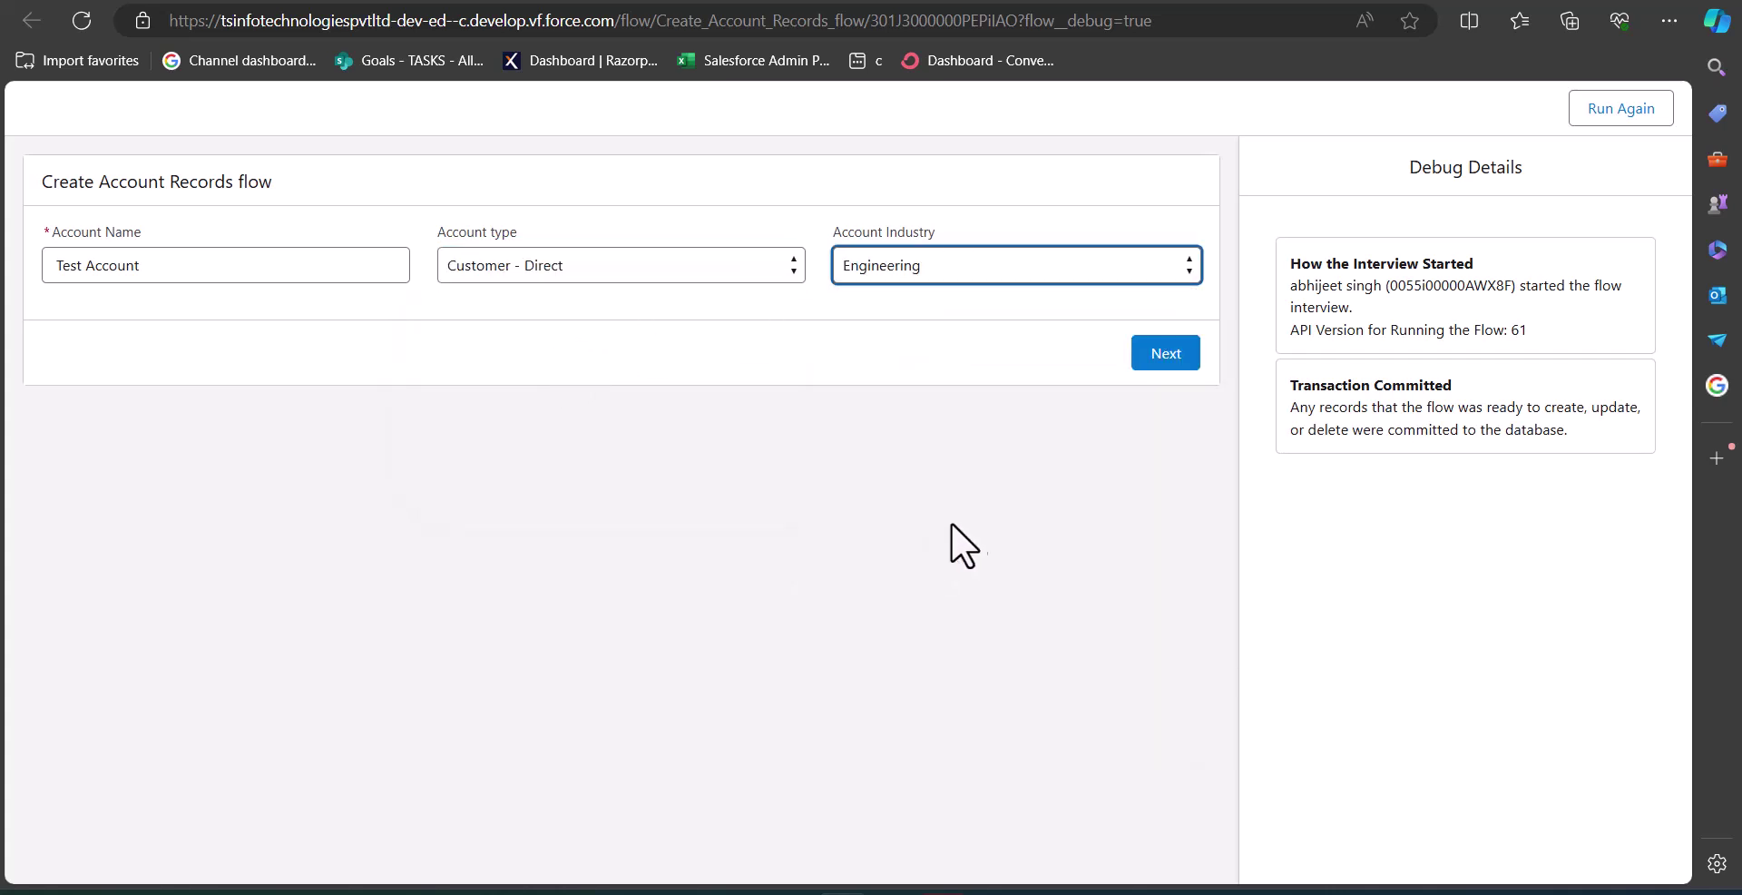
left_click(1156, 362)
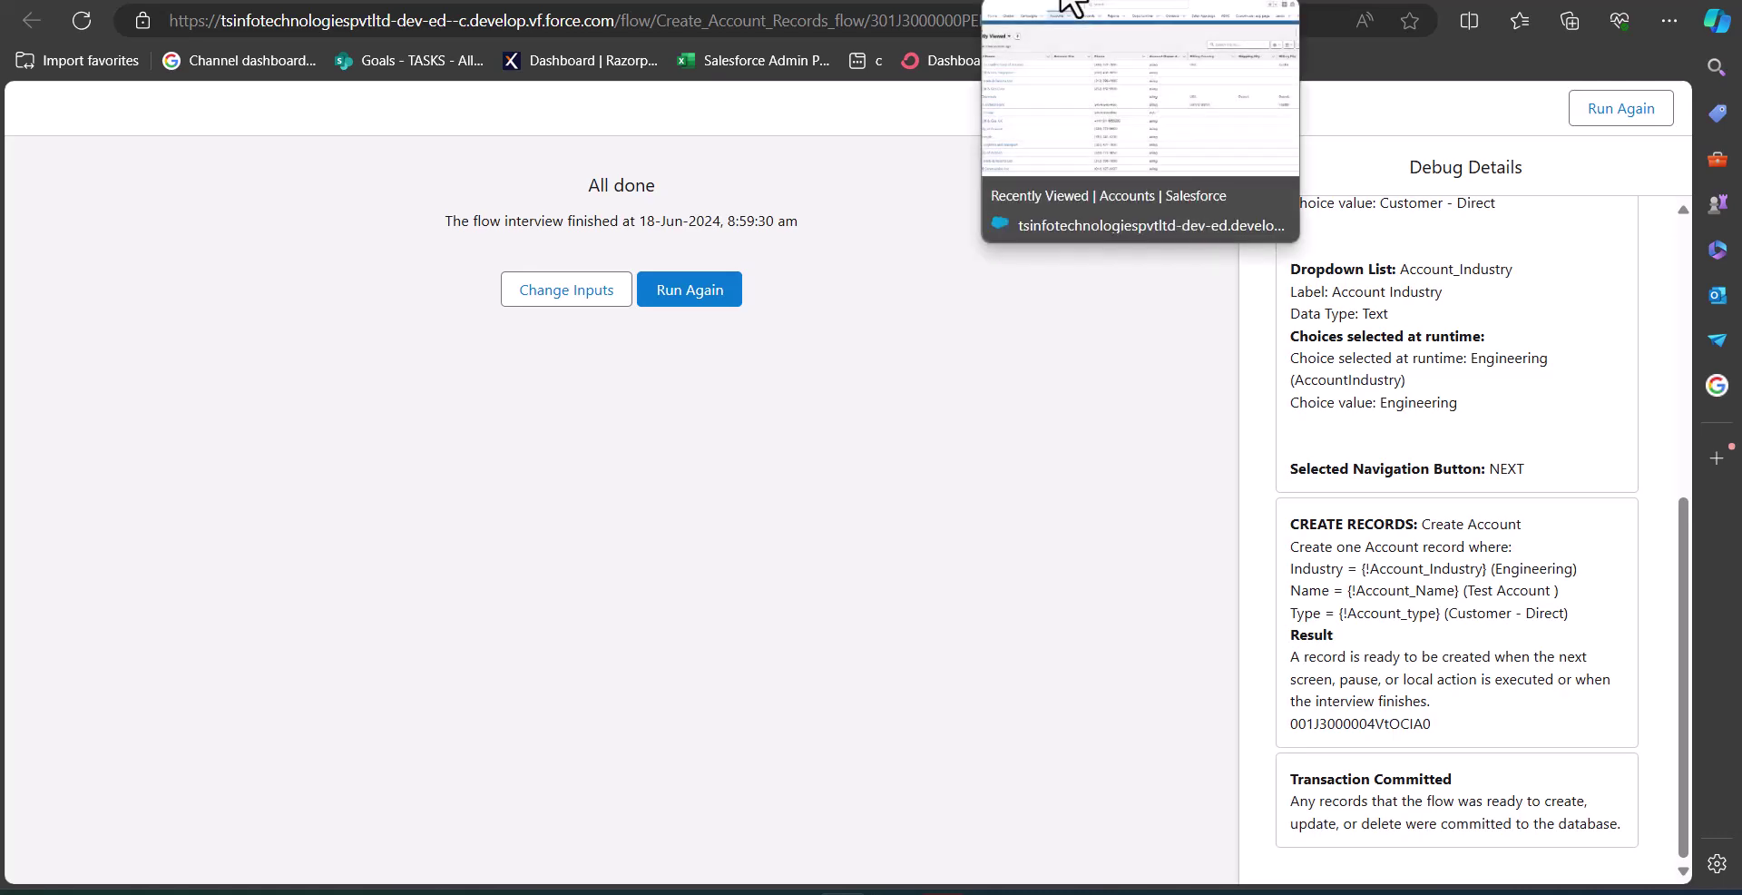
left_click(1061, 4)
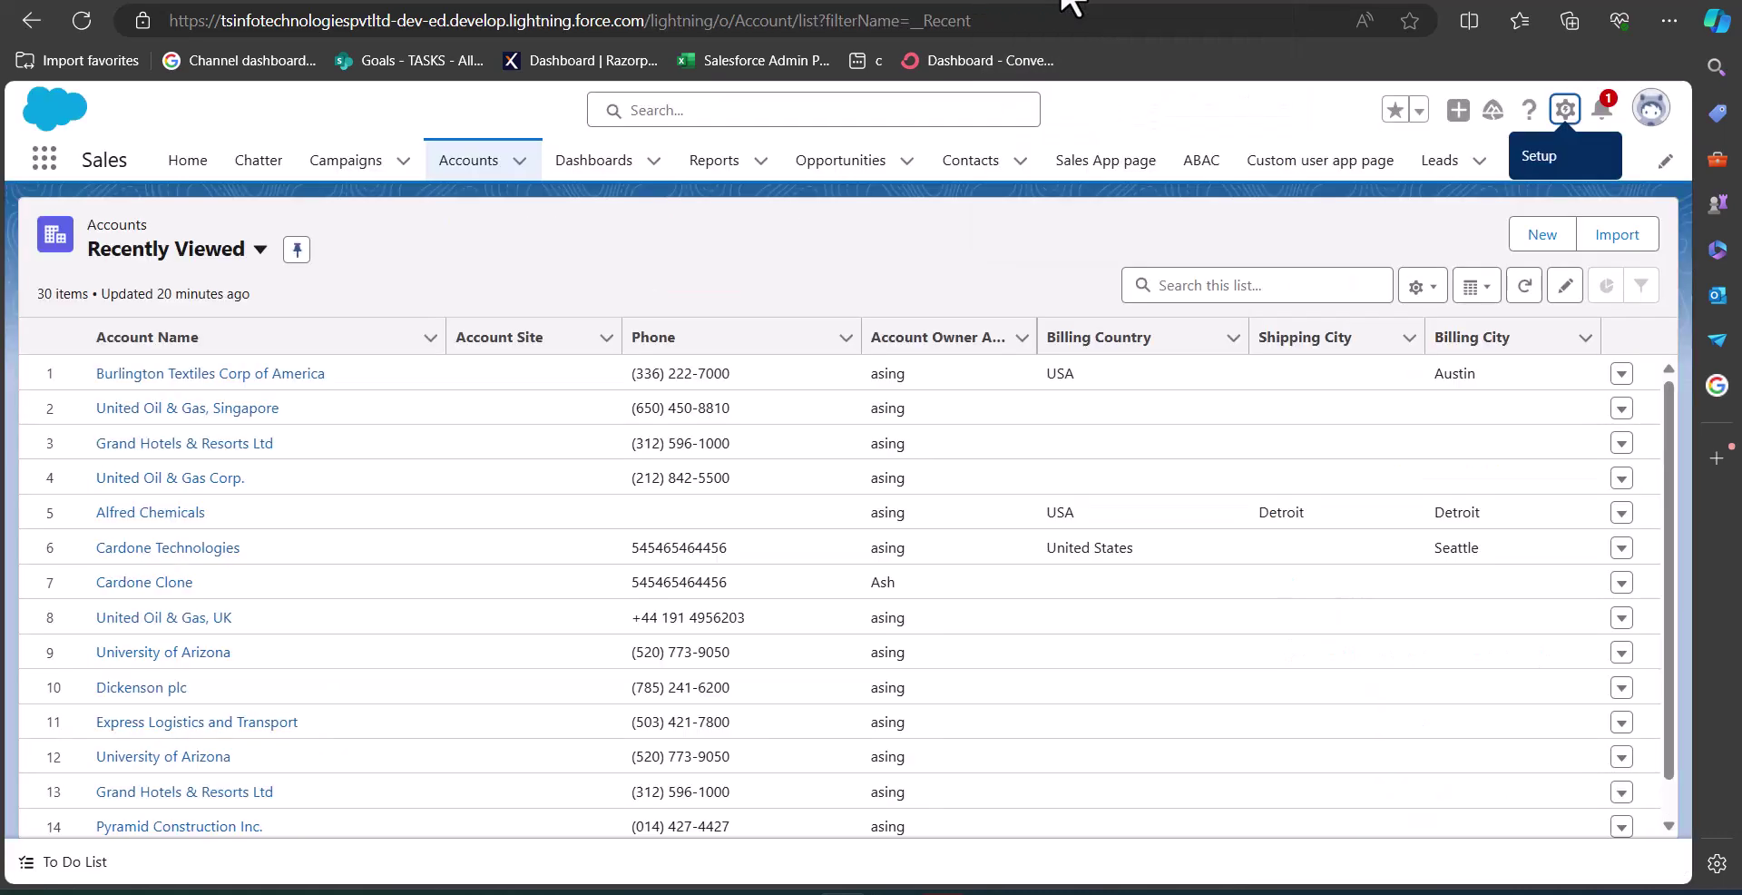
Reload the Accounts list to confirm Test Account is listed, then return to Flow Builder.
left_click(80, 20)
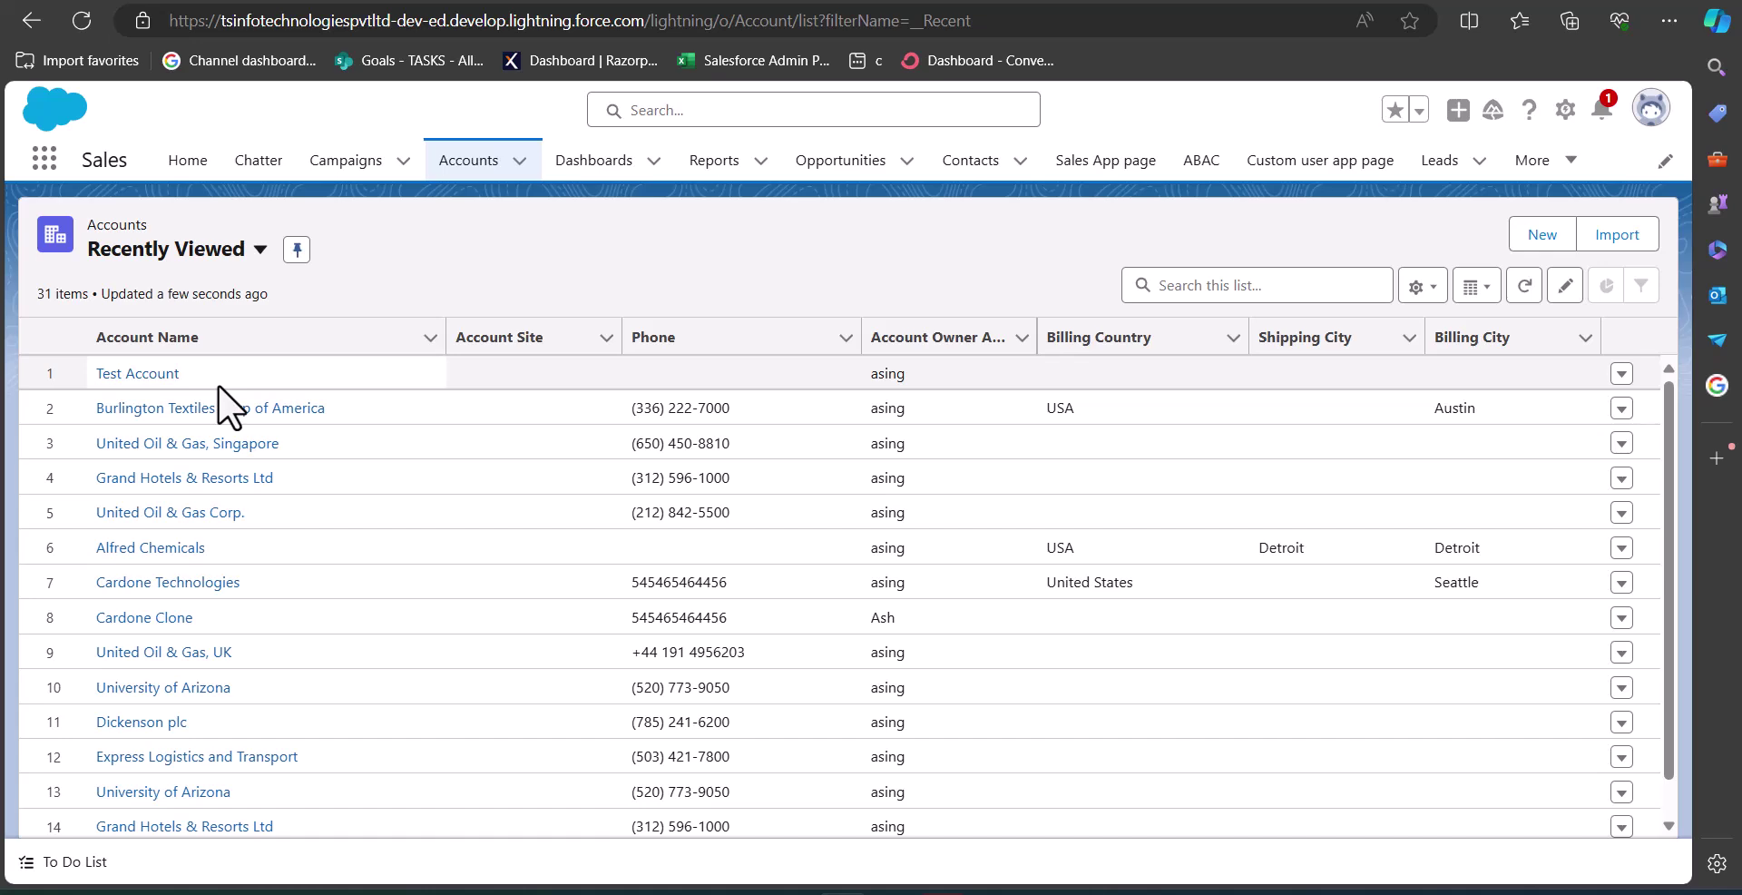
key("ctrl+Tab")
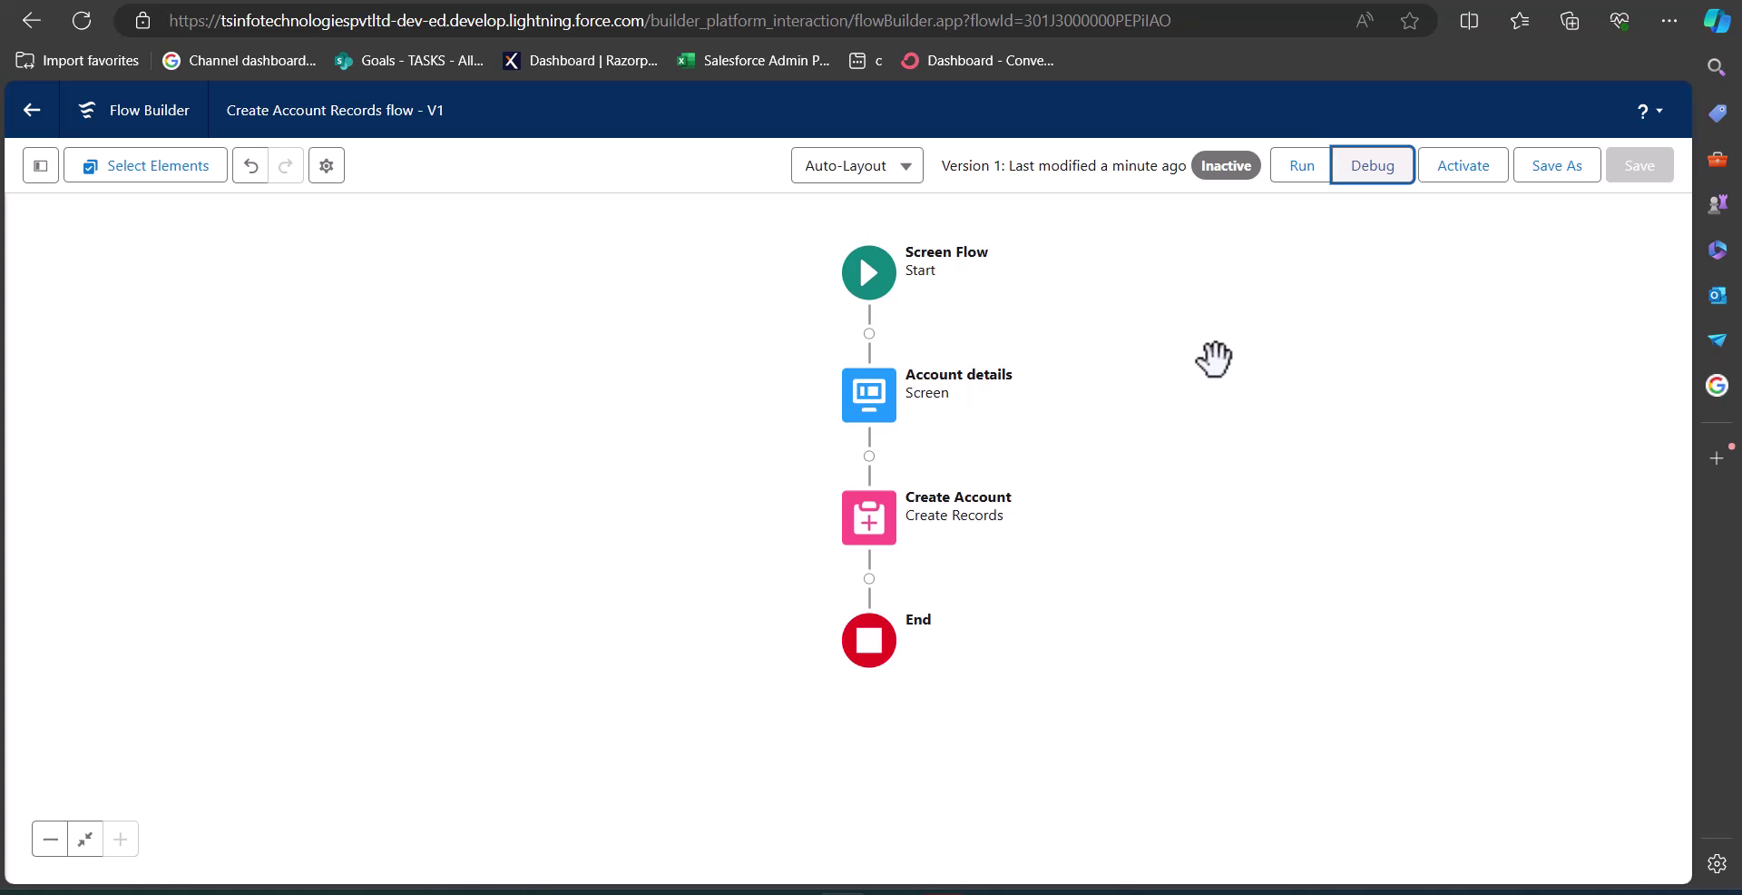
Activate version 1 of the Create Account Records flow.
left_click(1459, 165)
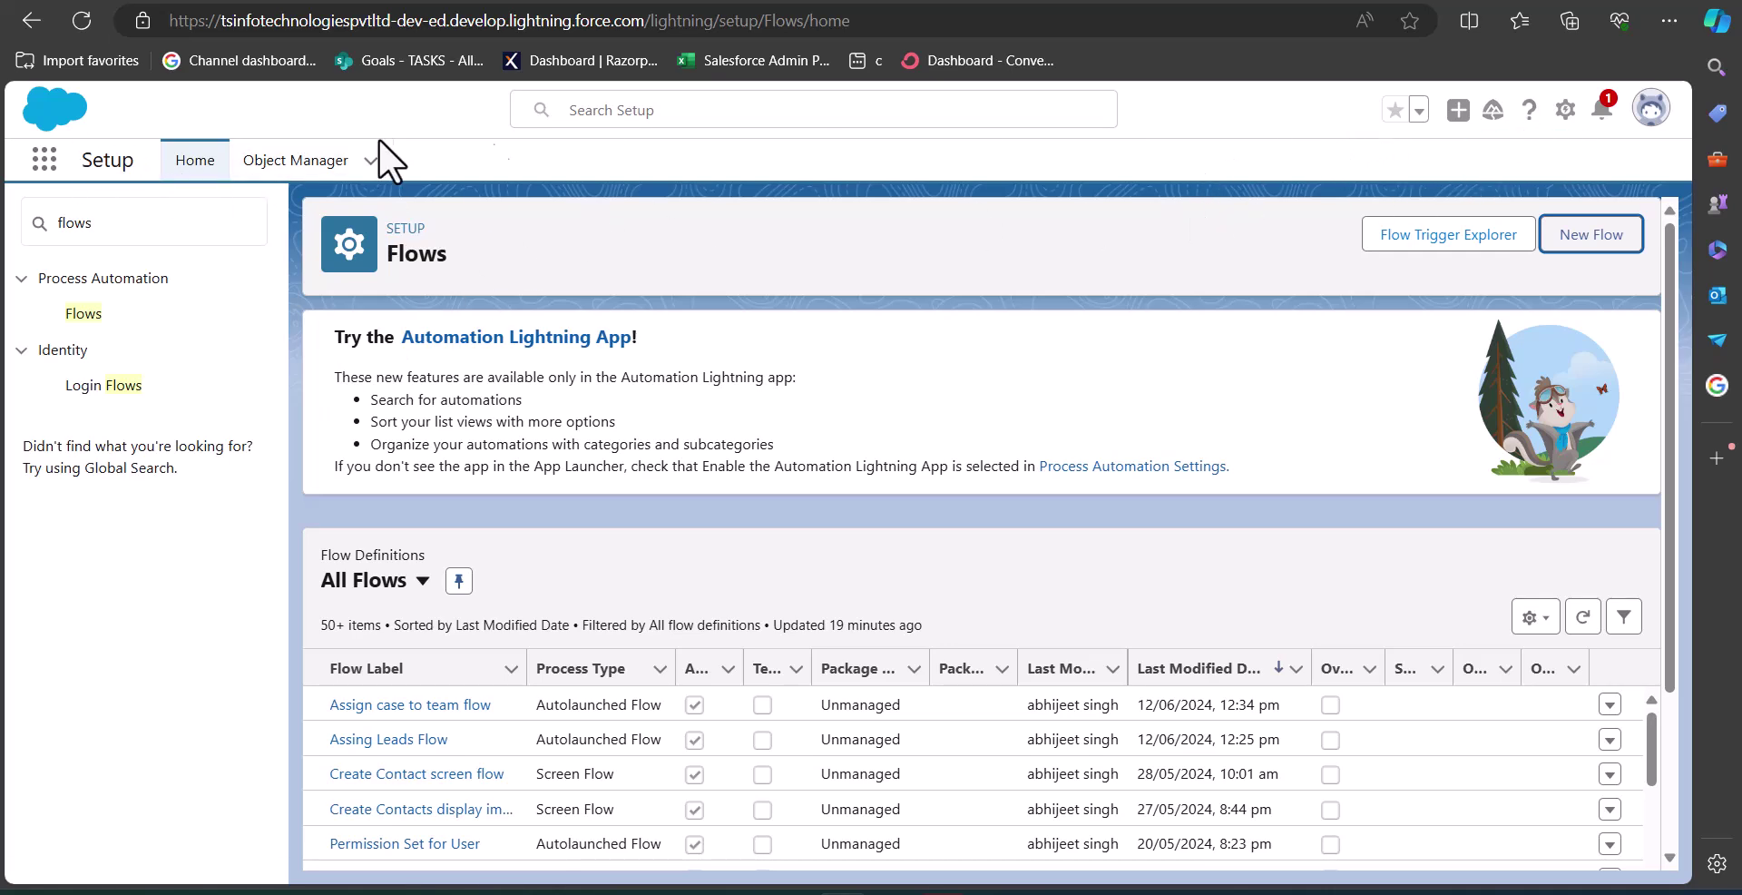
Open the Sales Tech App from the App Launcher and edit its home page in App Builder.
left_click(43, 160)
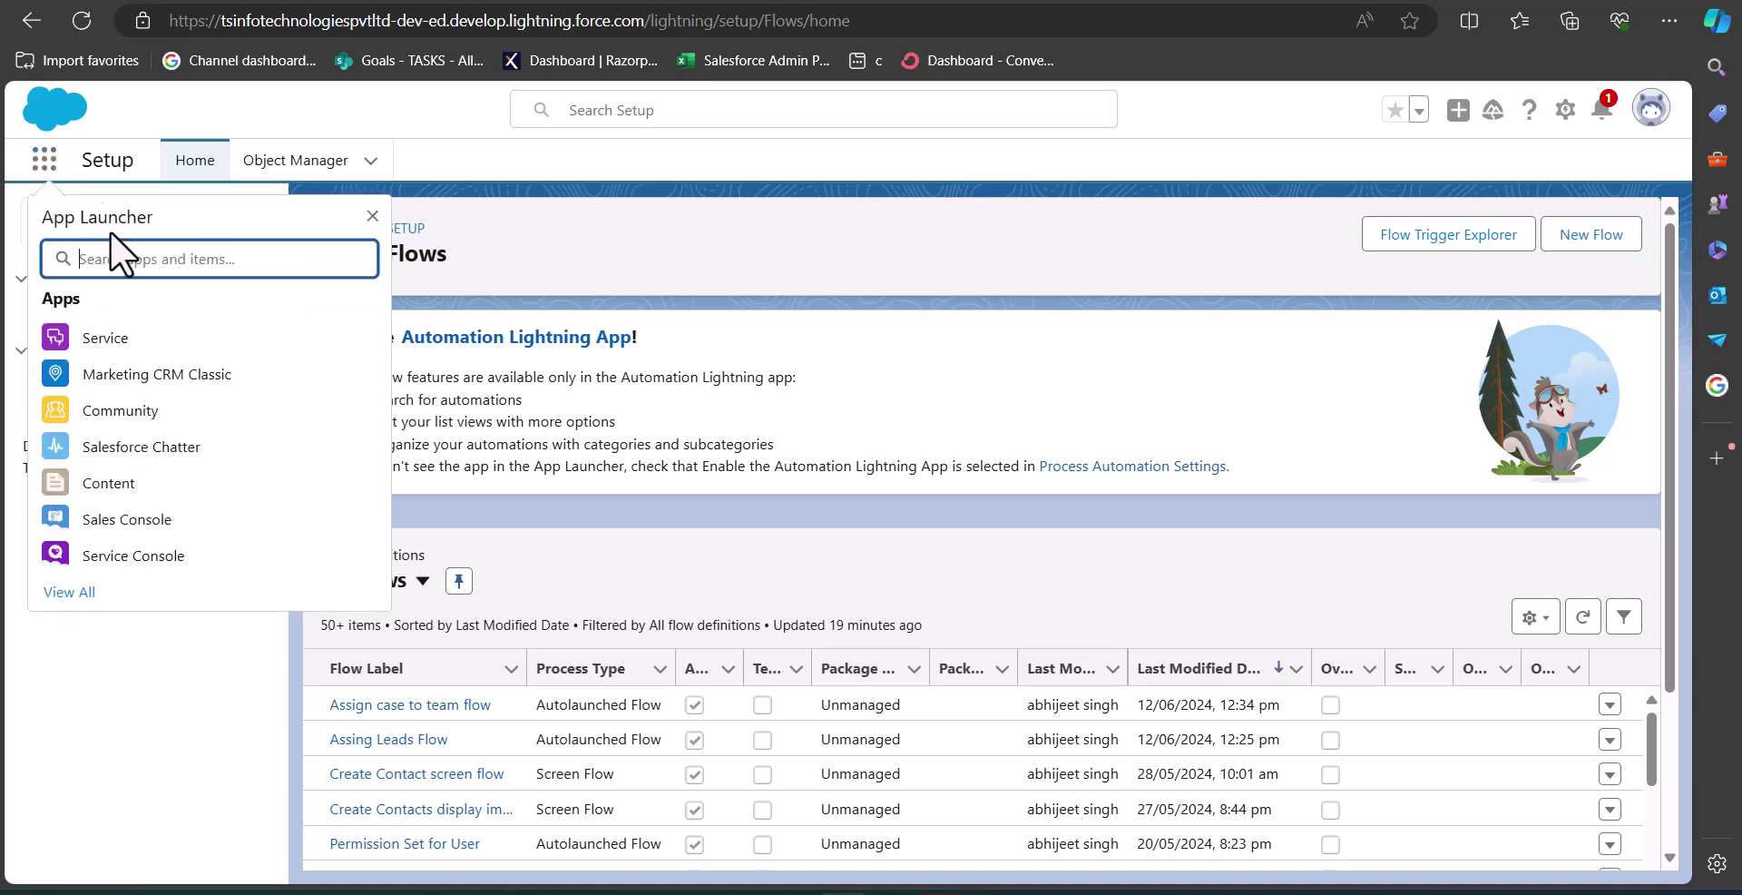
type("sales")
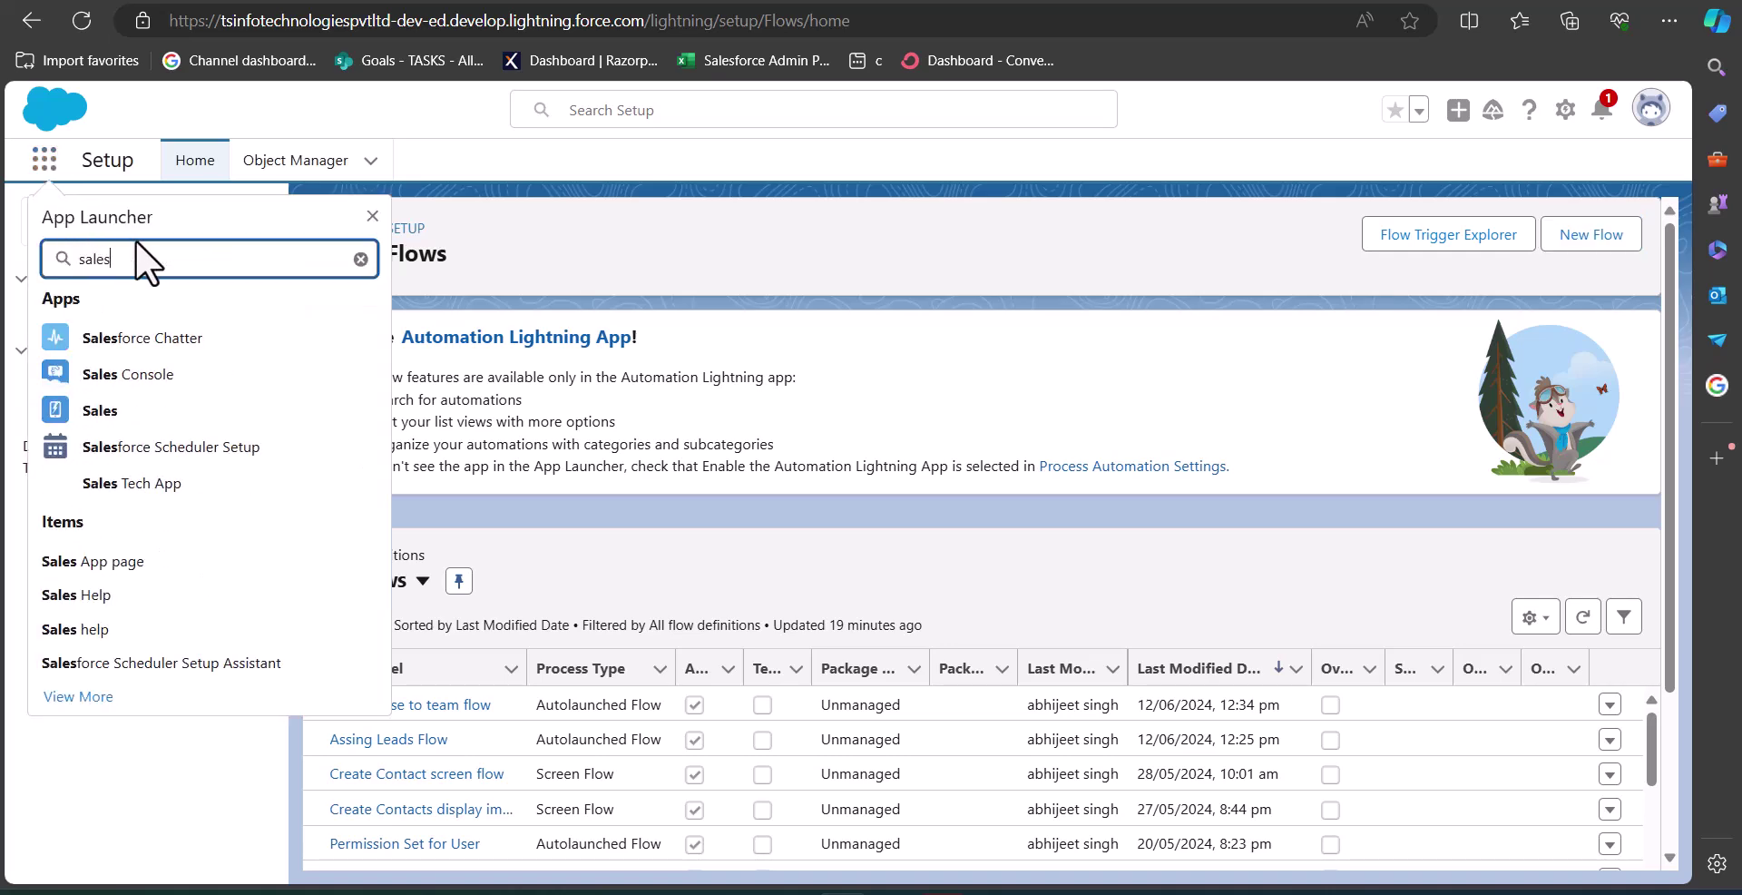
left_click(194, 495)
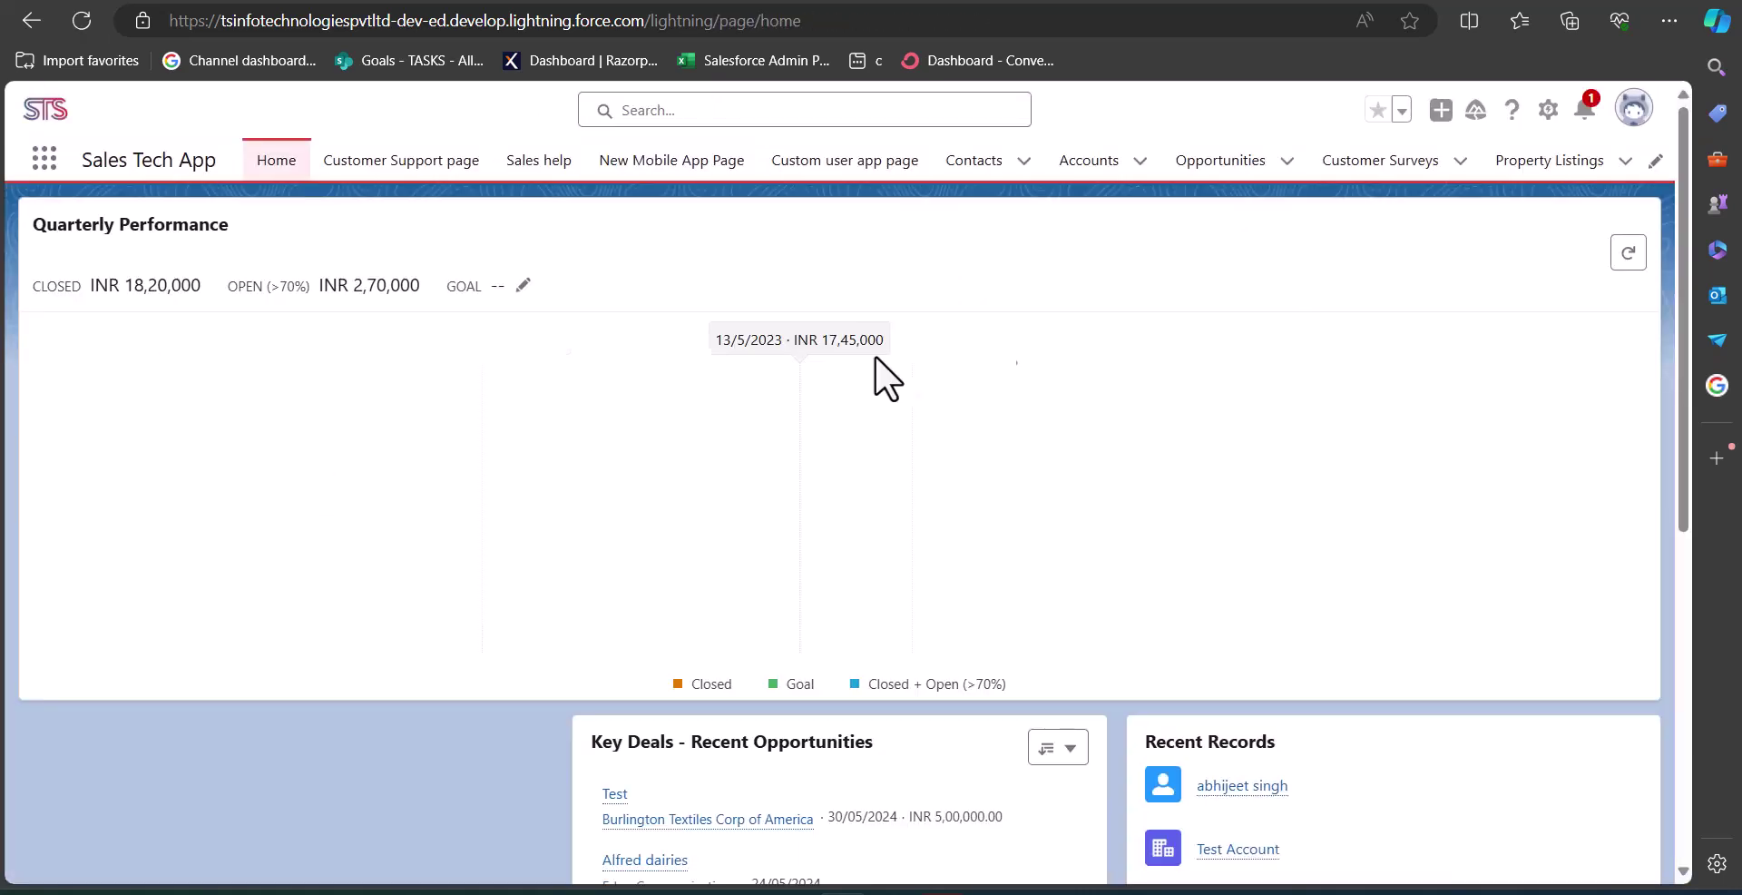
left_click(1548, 111)
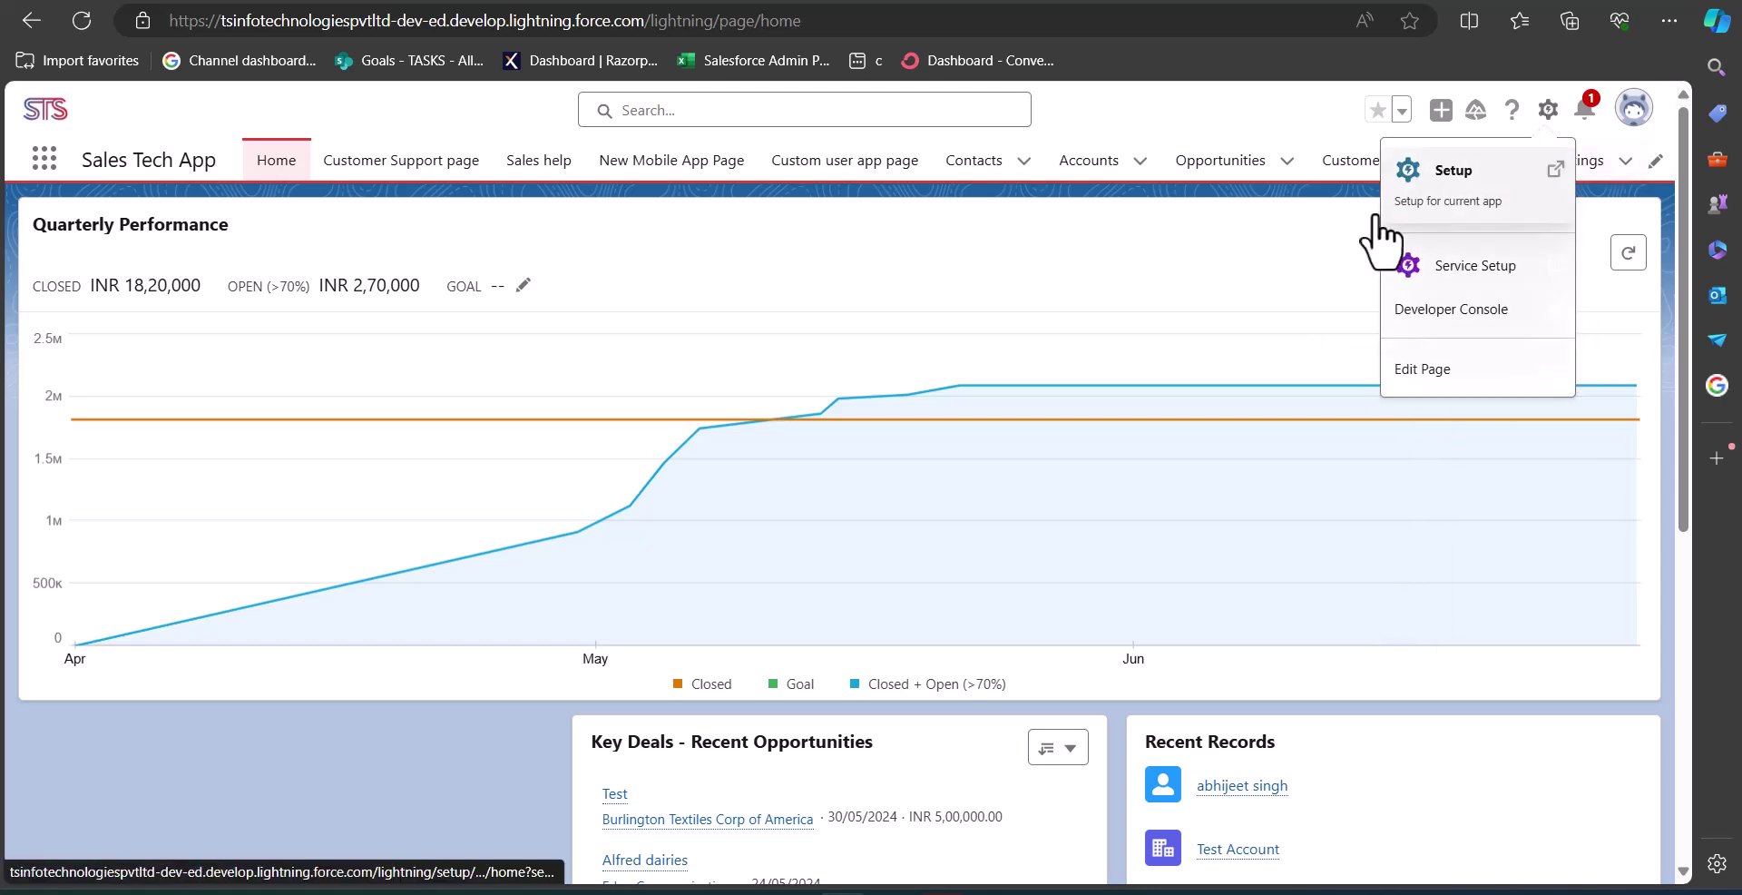
left_click(1449, 386)
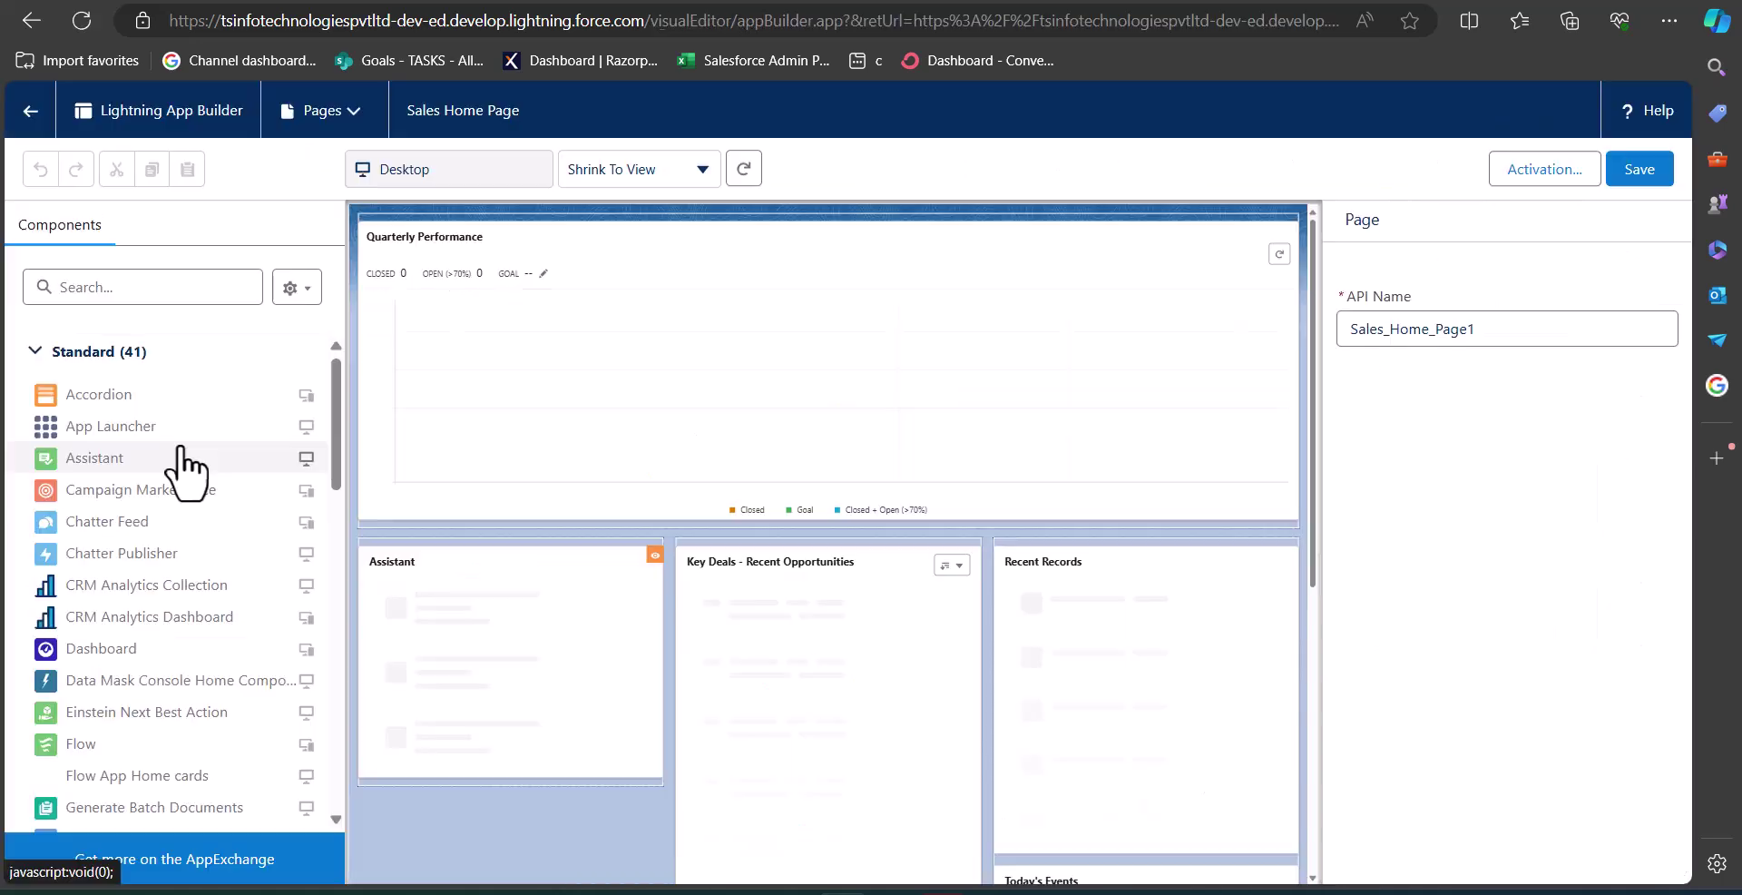
Place a Flow component below the Assistant panel running Create Account Records flow.
scroll(136, 545, "down", 3)
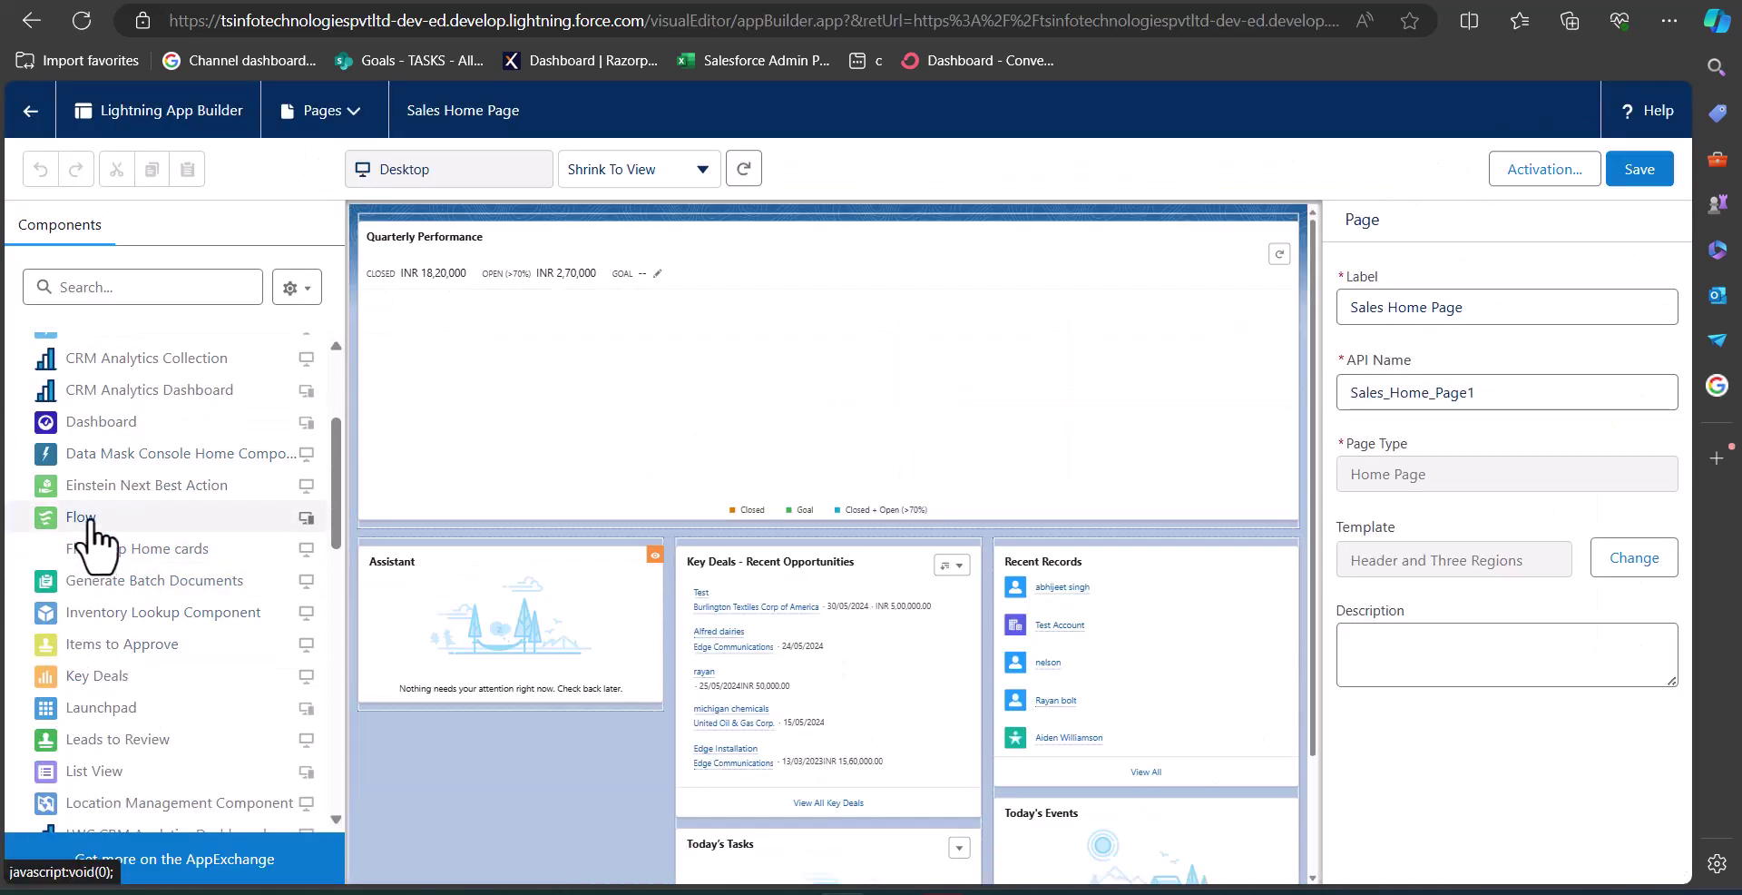
left_click_drag(90, 522, 463, 676)
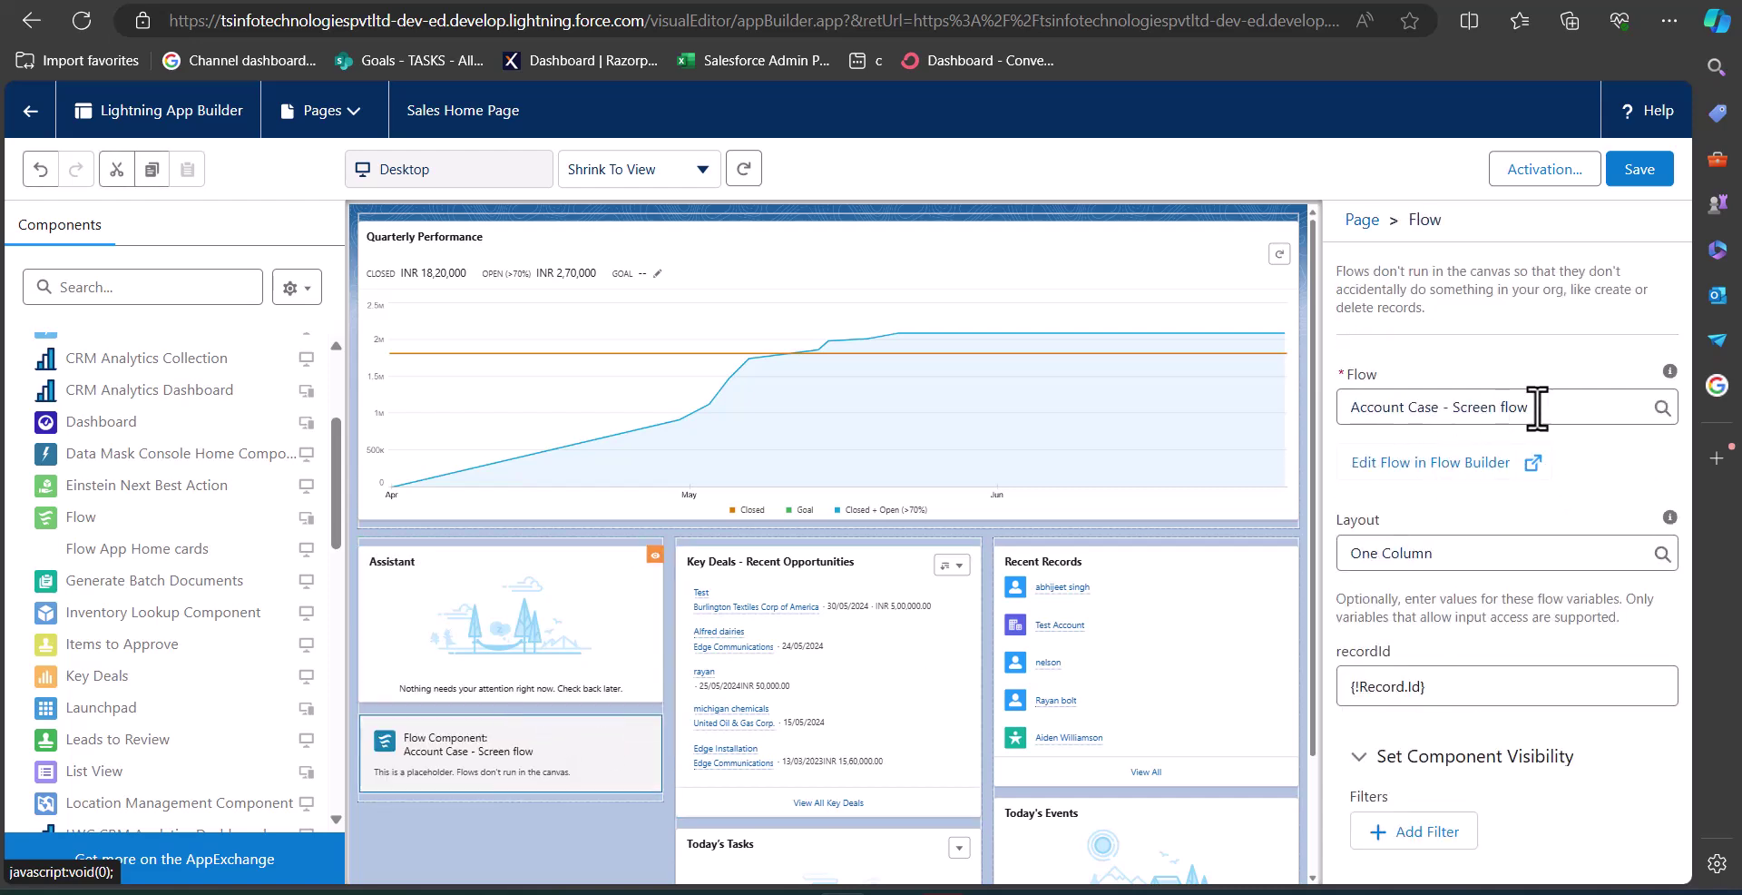
left_click(1628, 407)
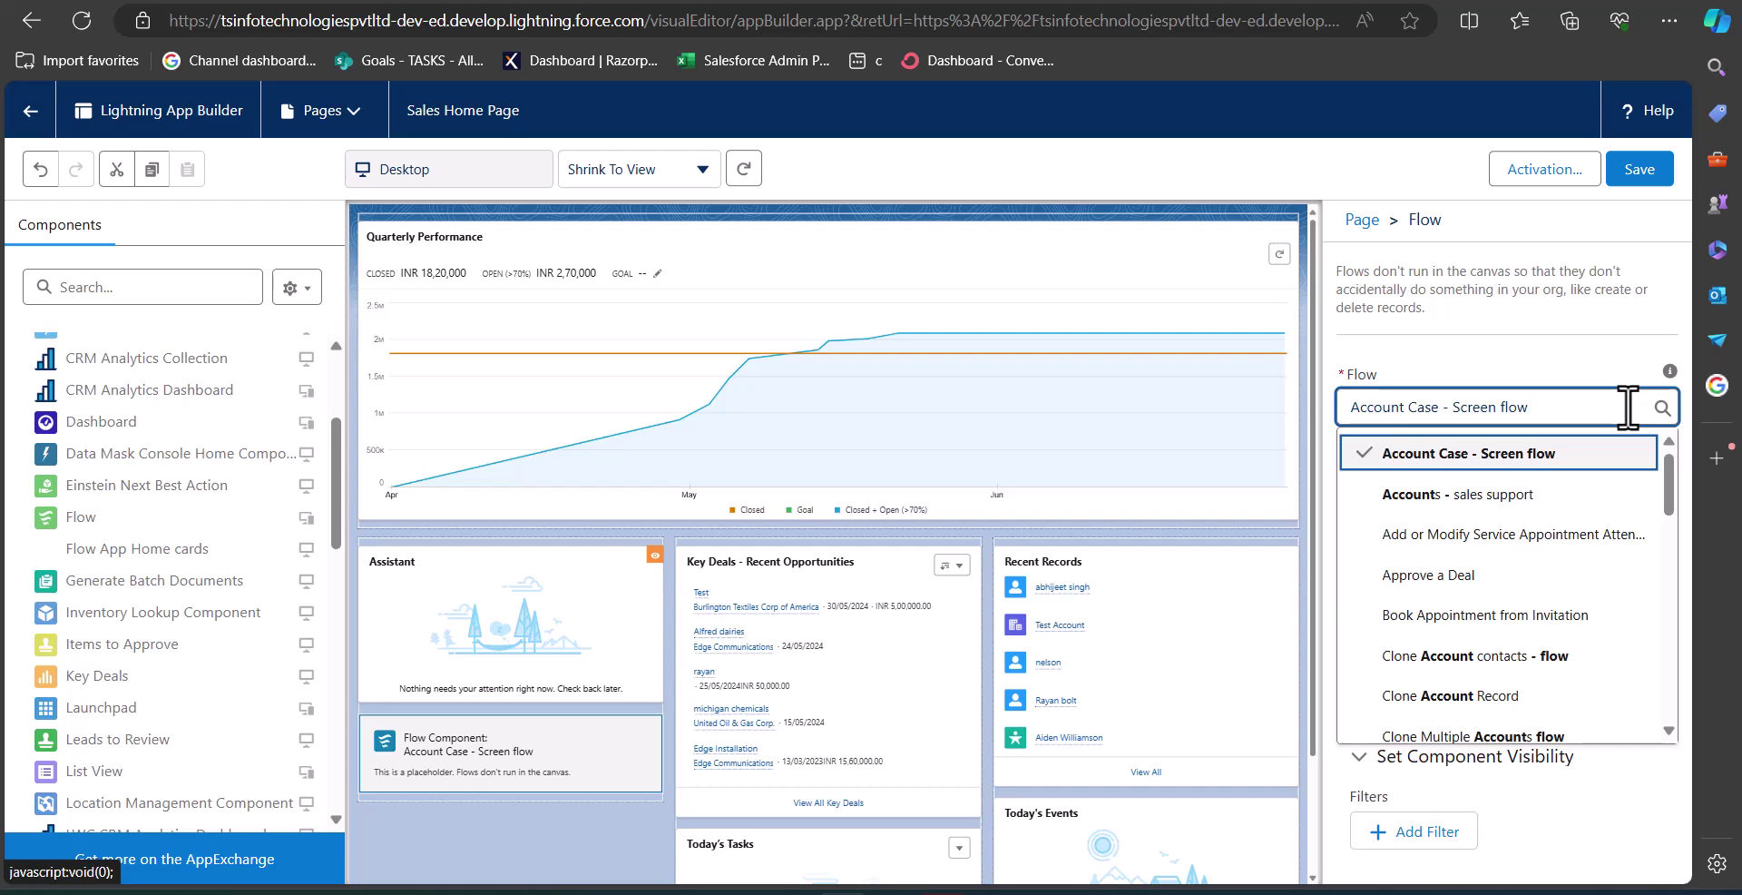
key("ctrl+a")
type("crea")
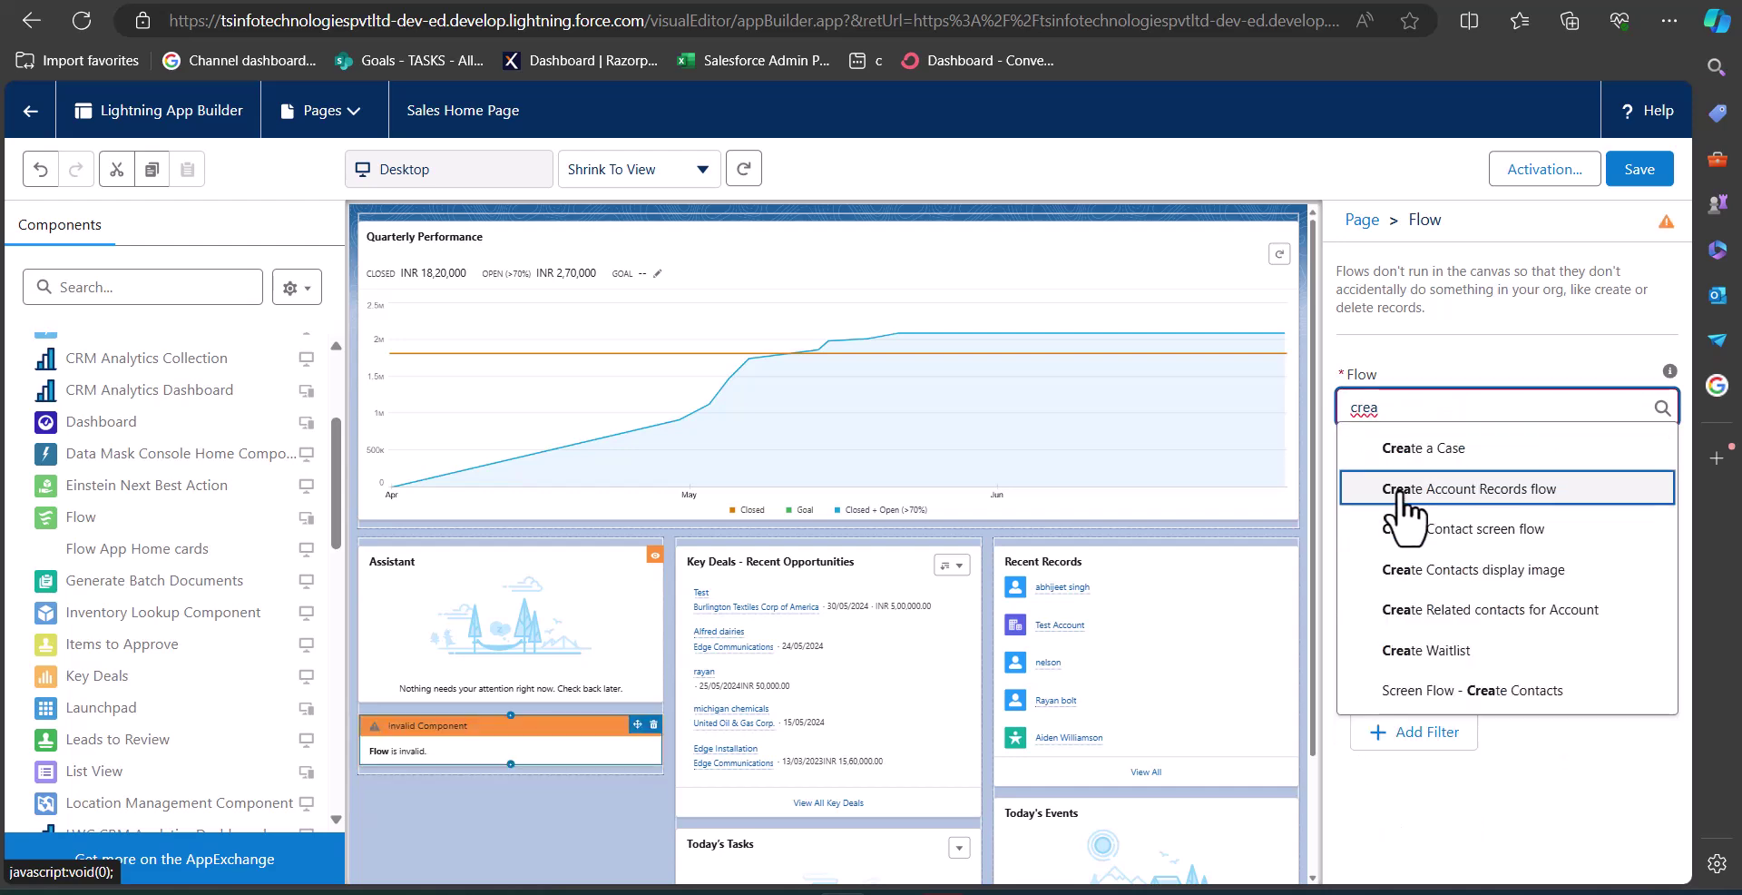
left_click(1403, 485)
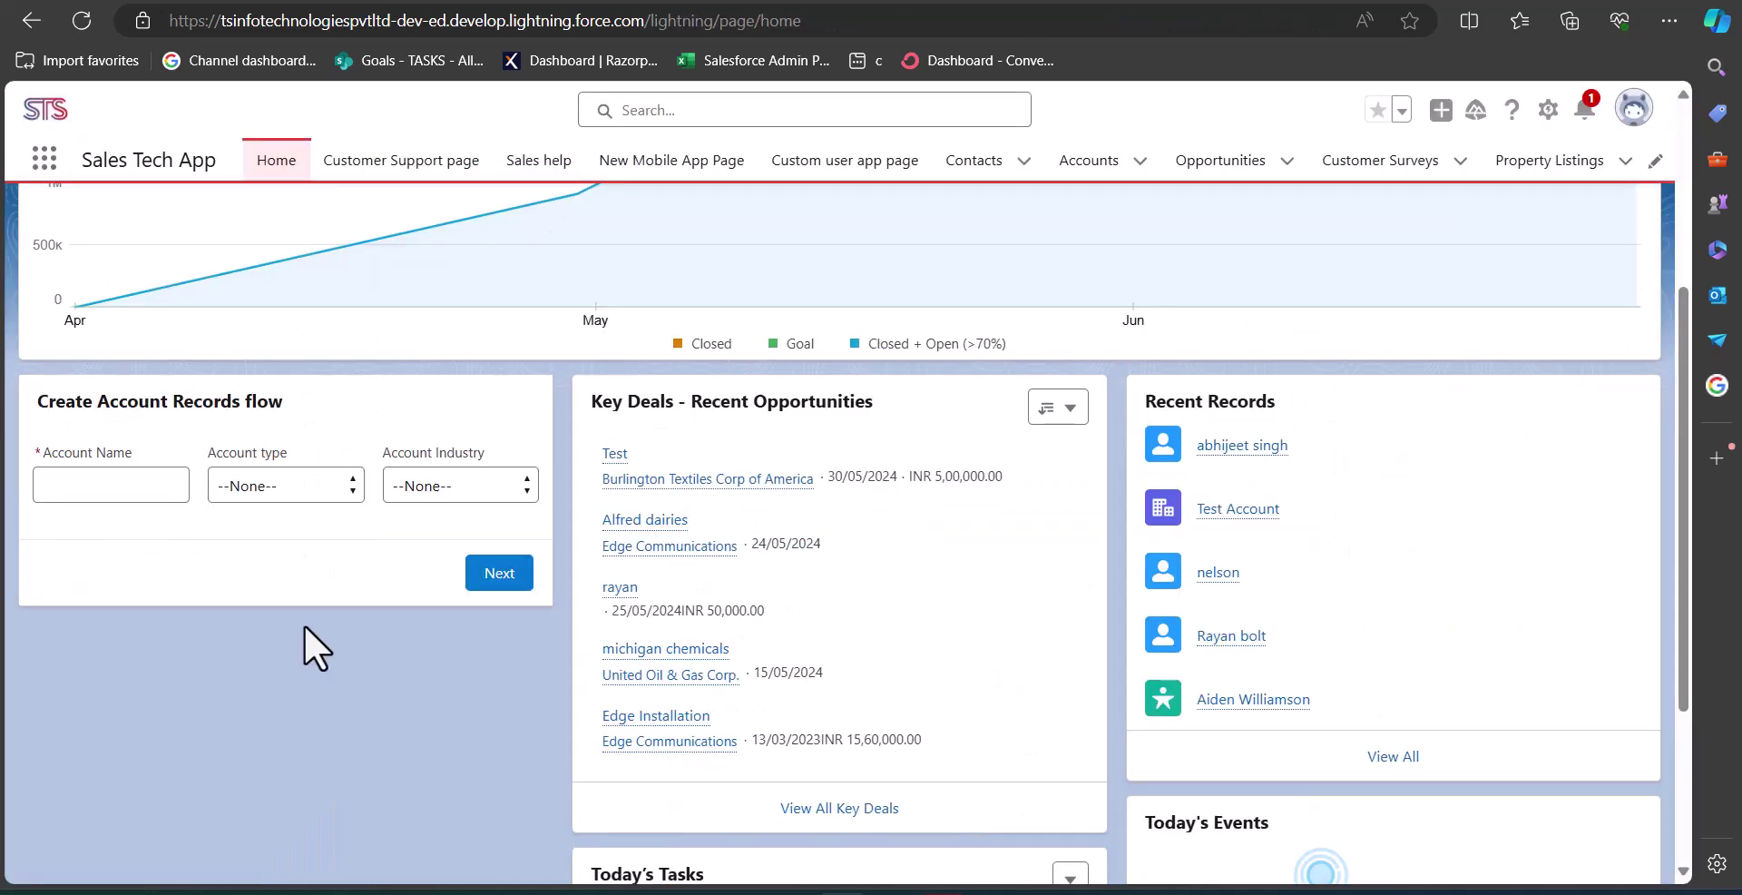
Create account 'test2' through the home-page flow and check it in the Accounts list.
left_click(148, 493)
type("test2")
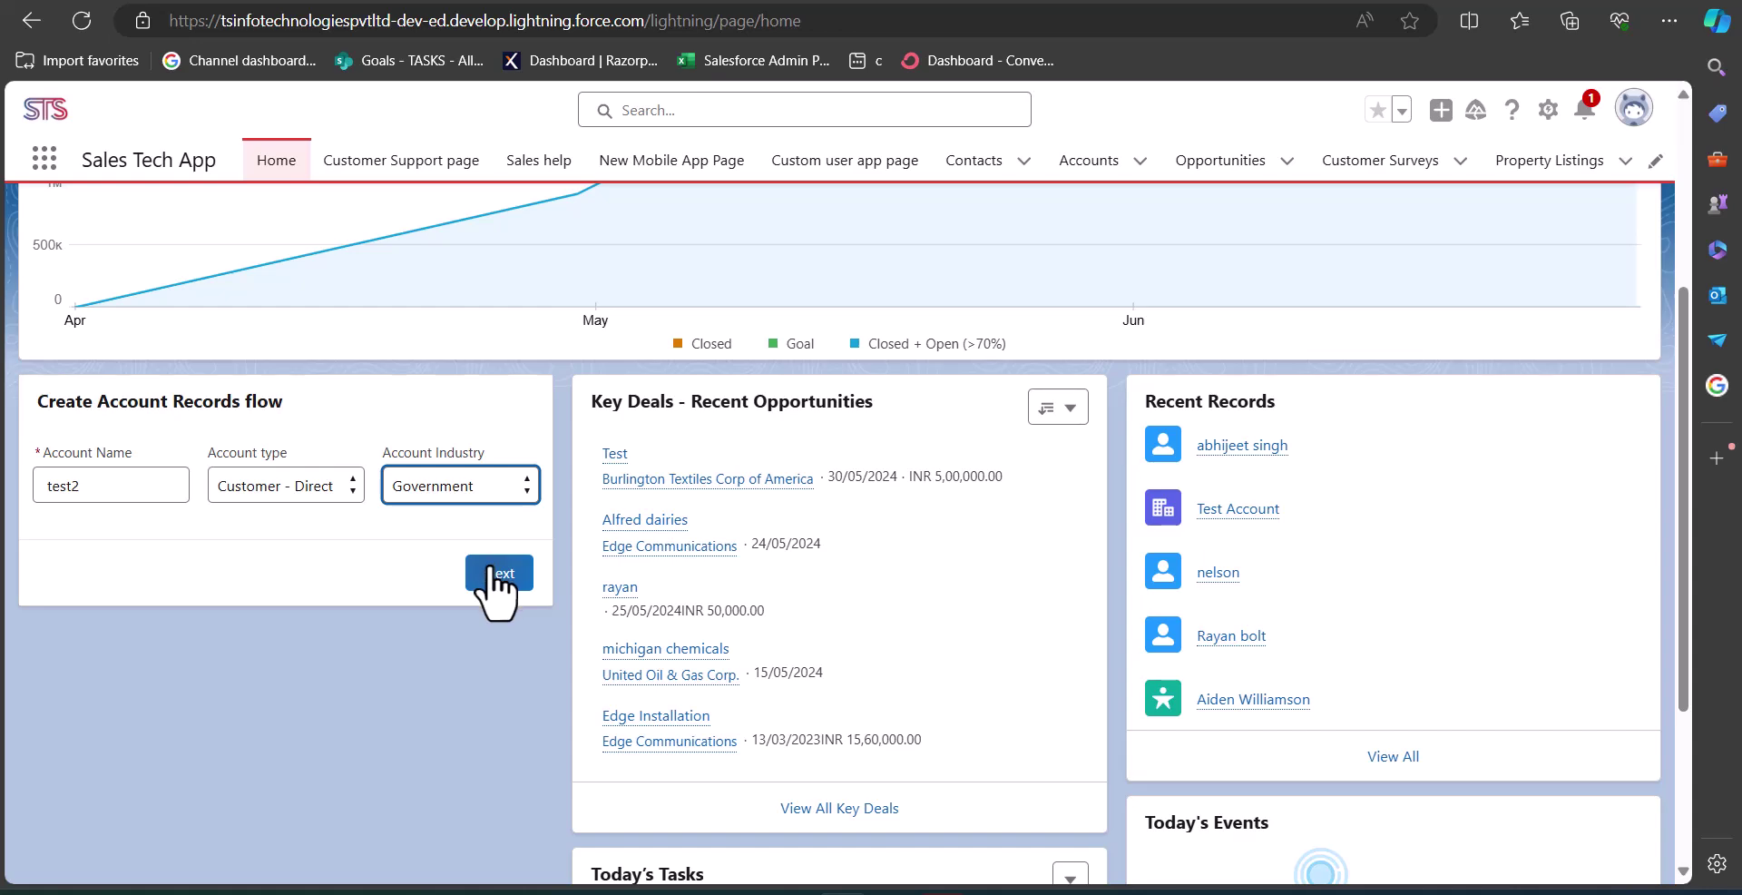
left_click(494, 576)
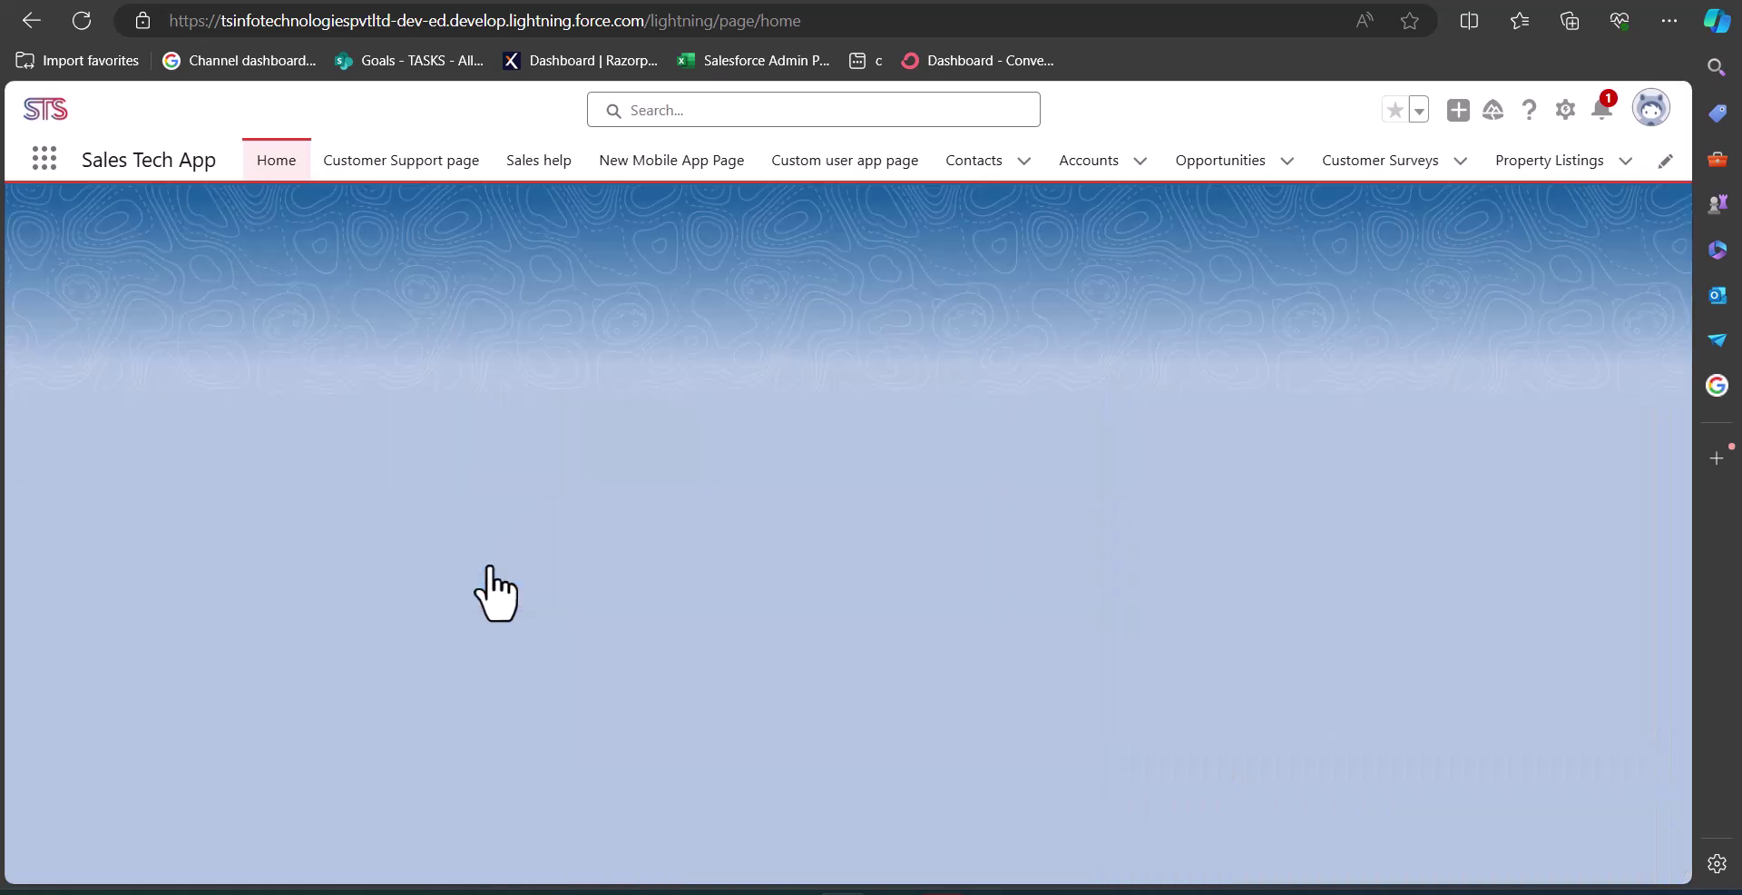
scroll(252, 626, "down", 3)
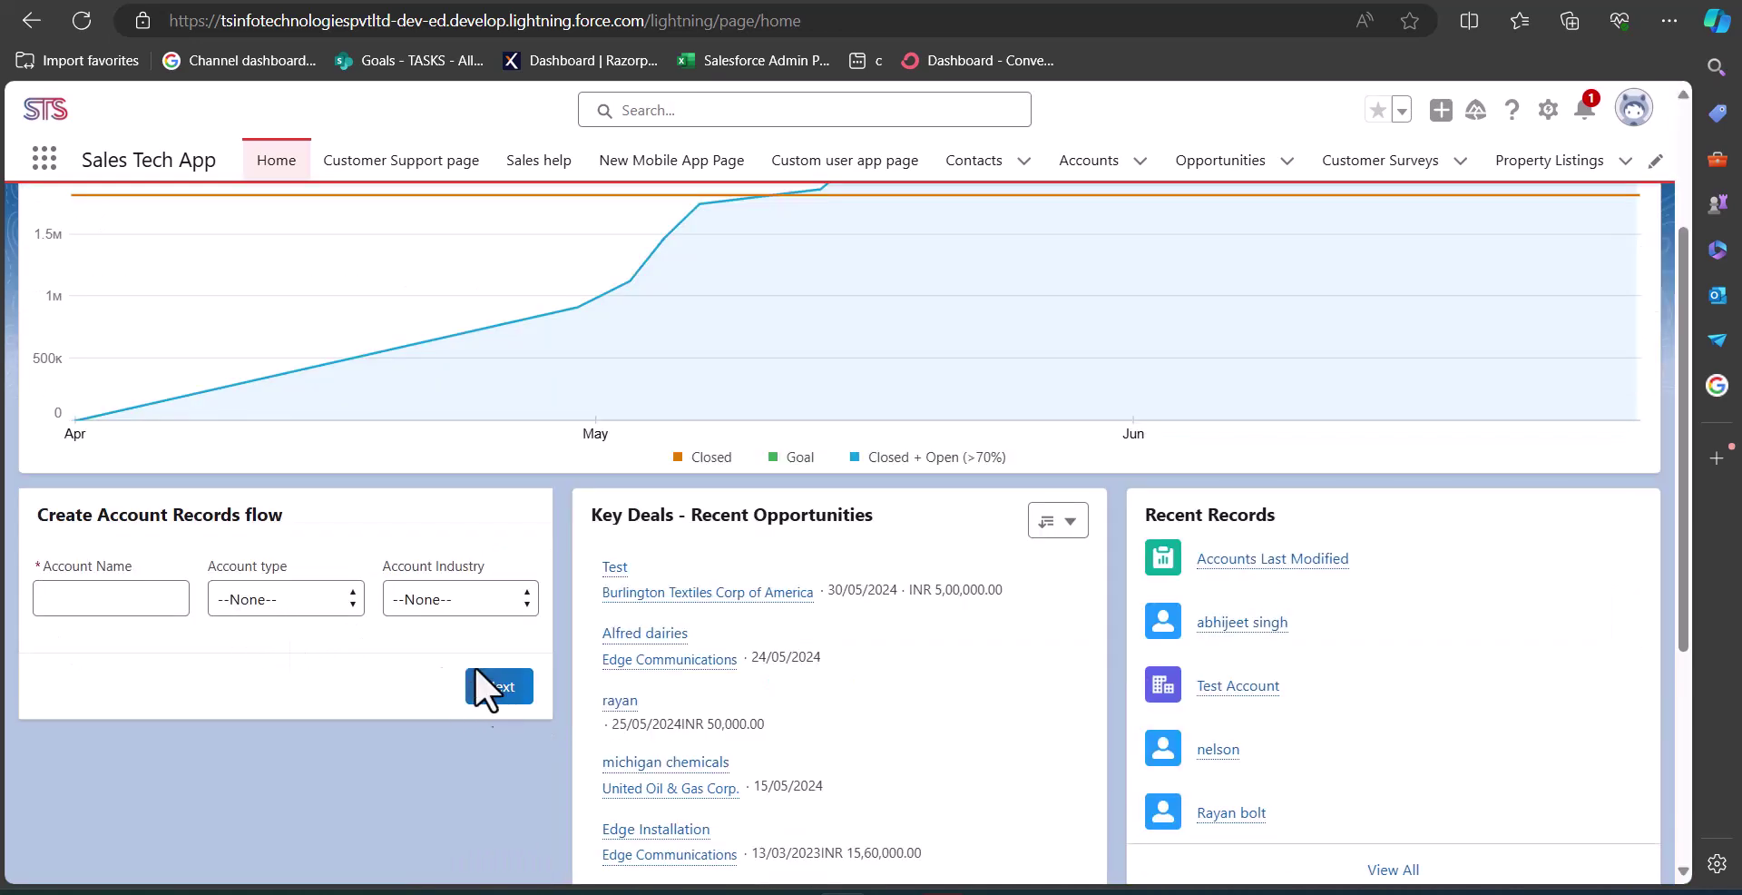
left_click(1090, 175)
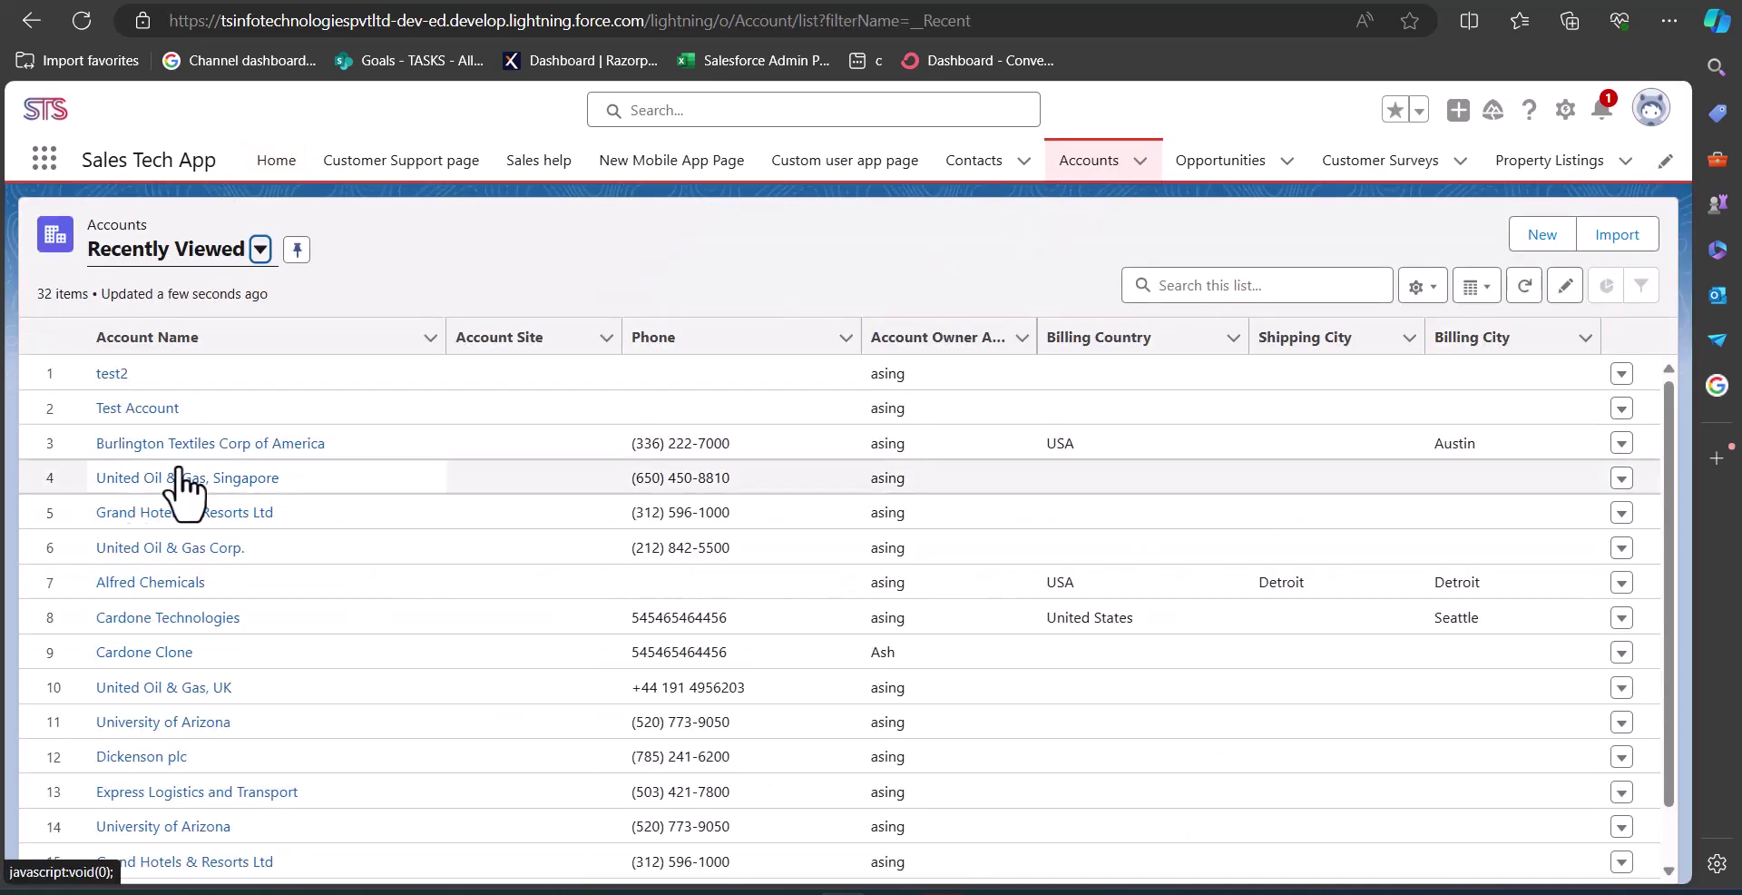